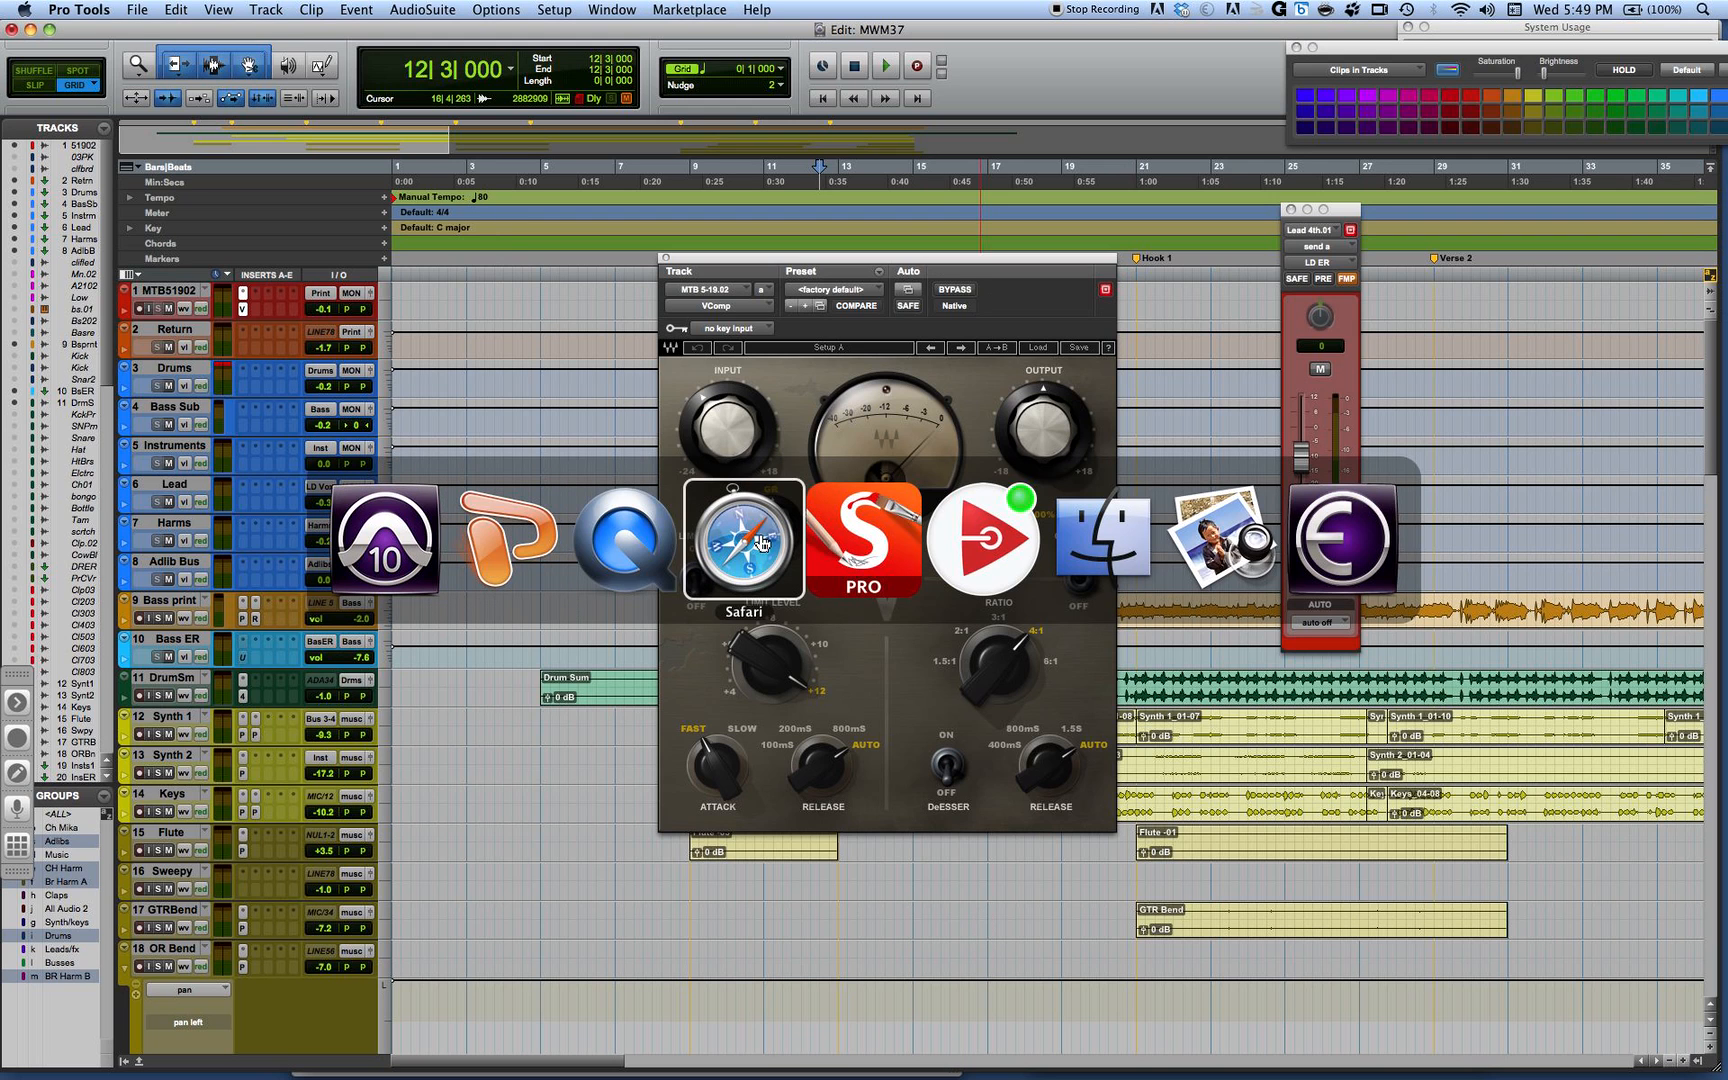
Step: Switch to SketchBook Pro and make the layer with the 2254 limiter and compressor hardware photo visible
left_click(828, 522)
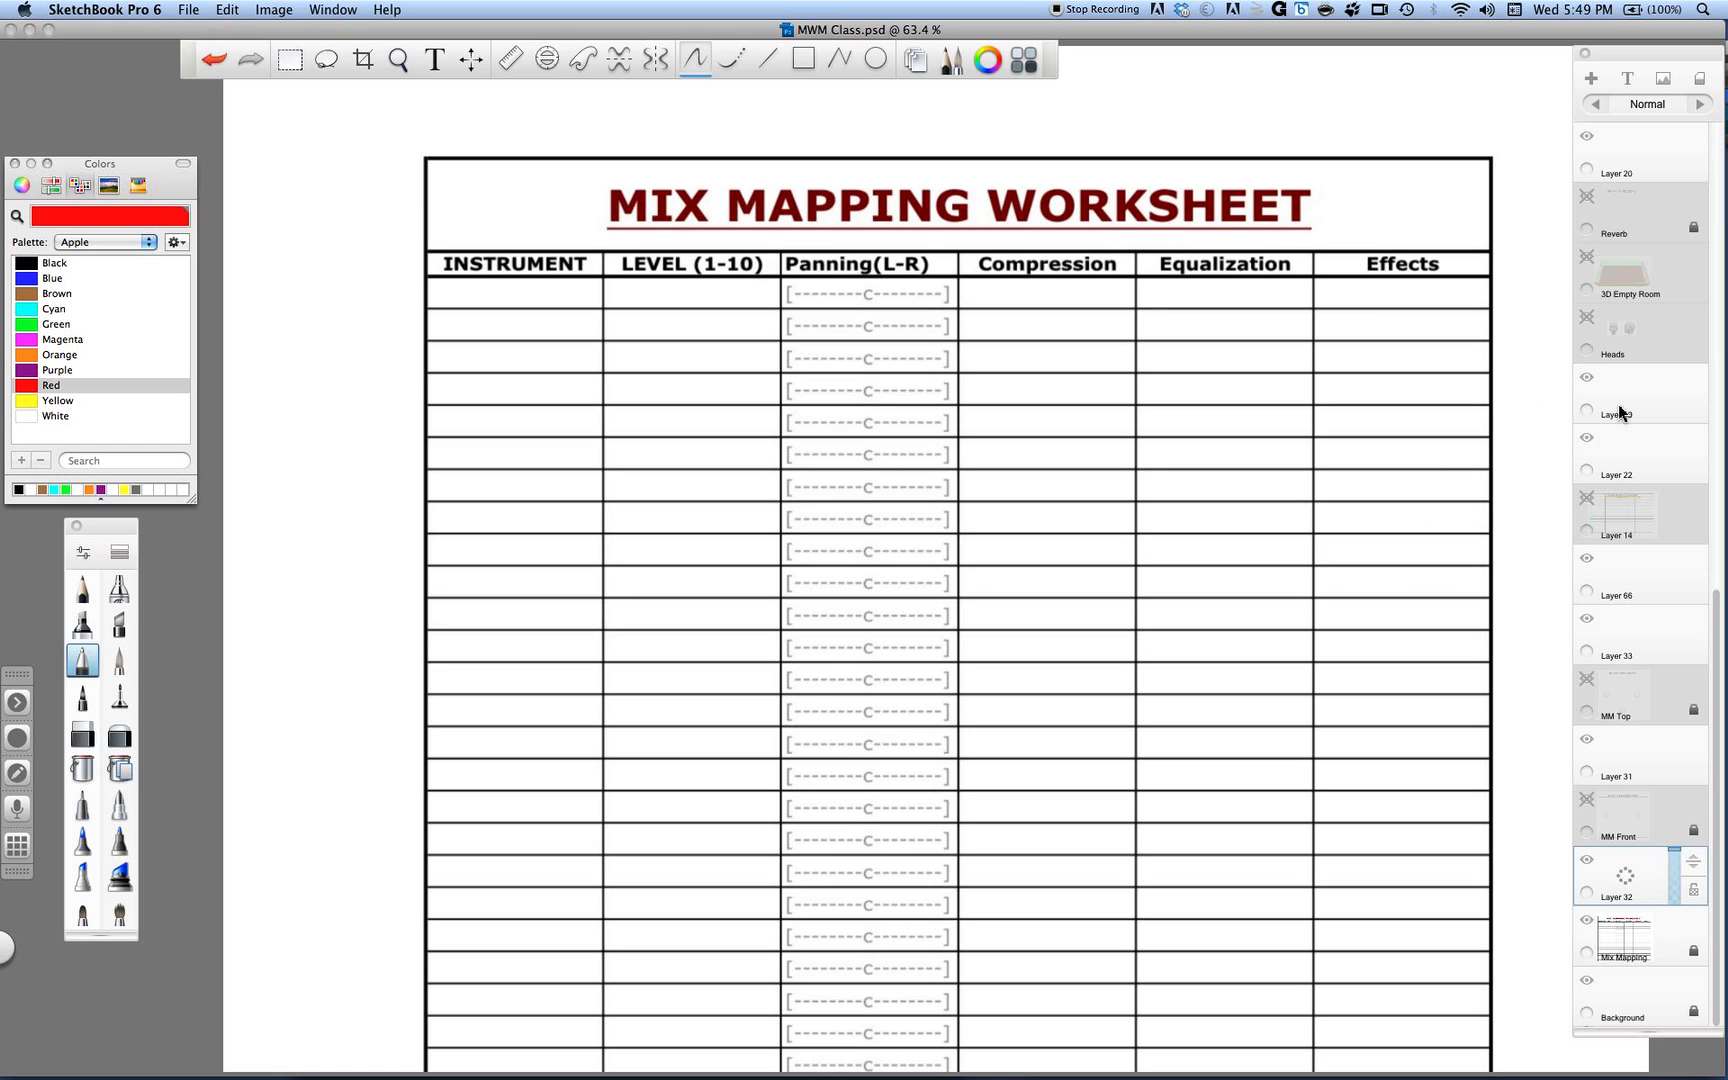
scroll(1619, 404, "up", 5)
scroll(1619, 404, "up", 10)
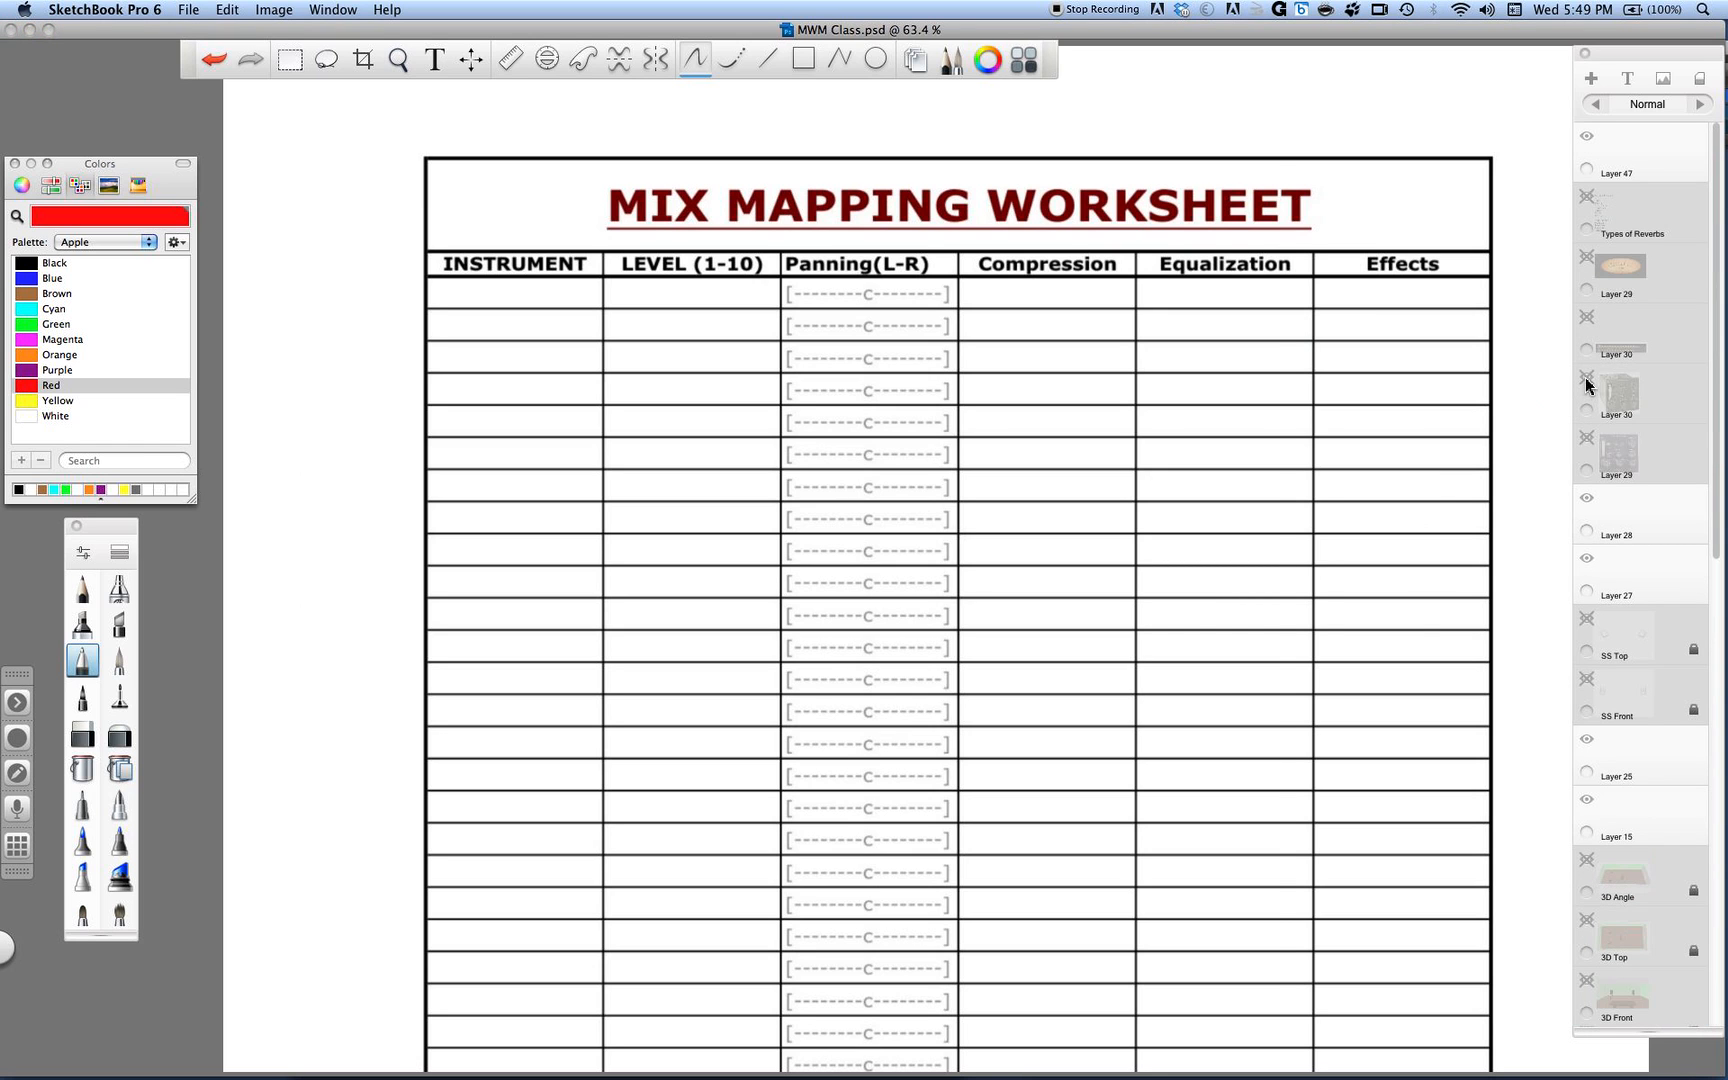
left_click(1587, 378)
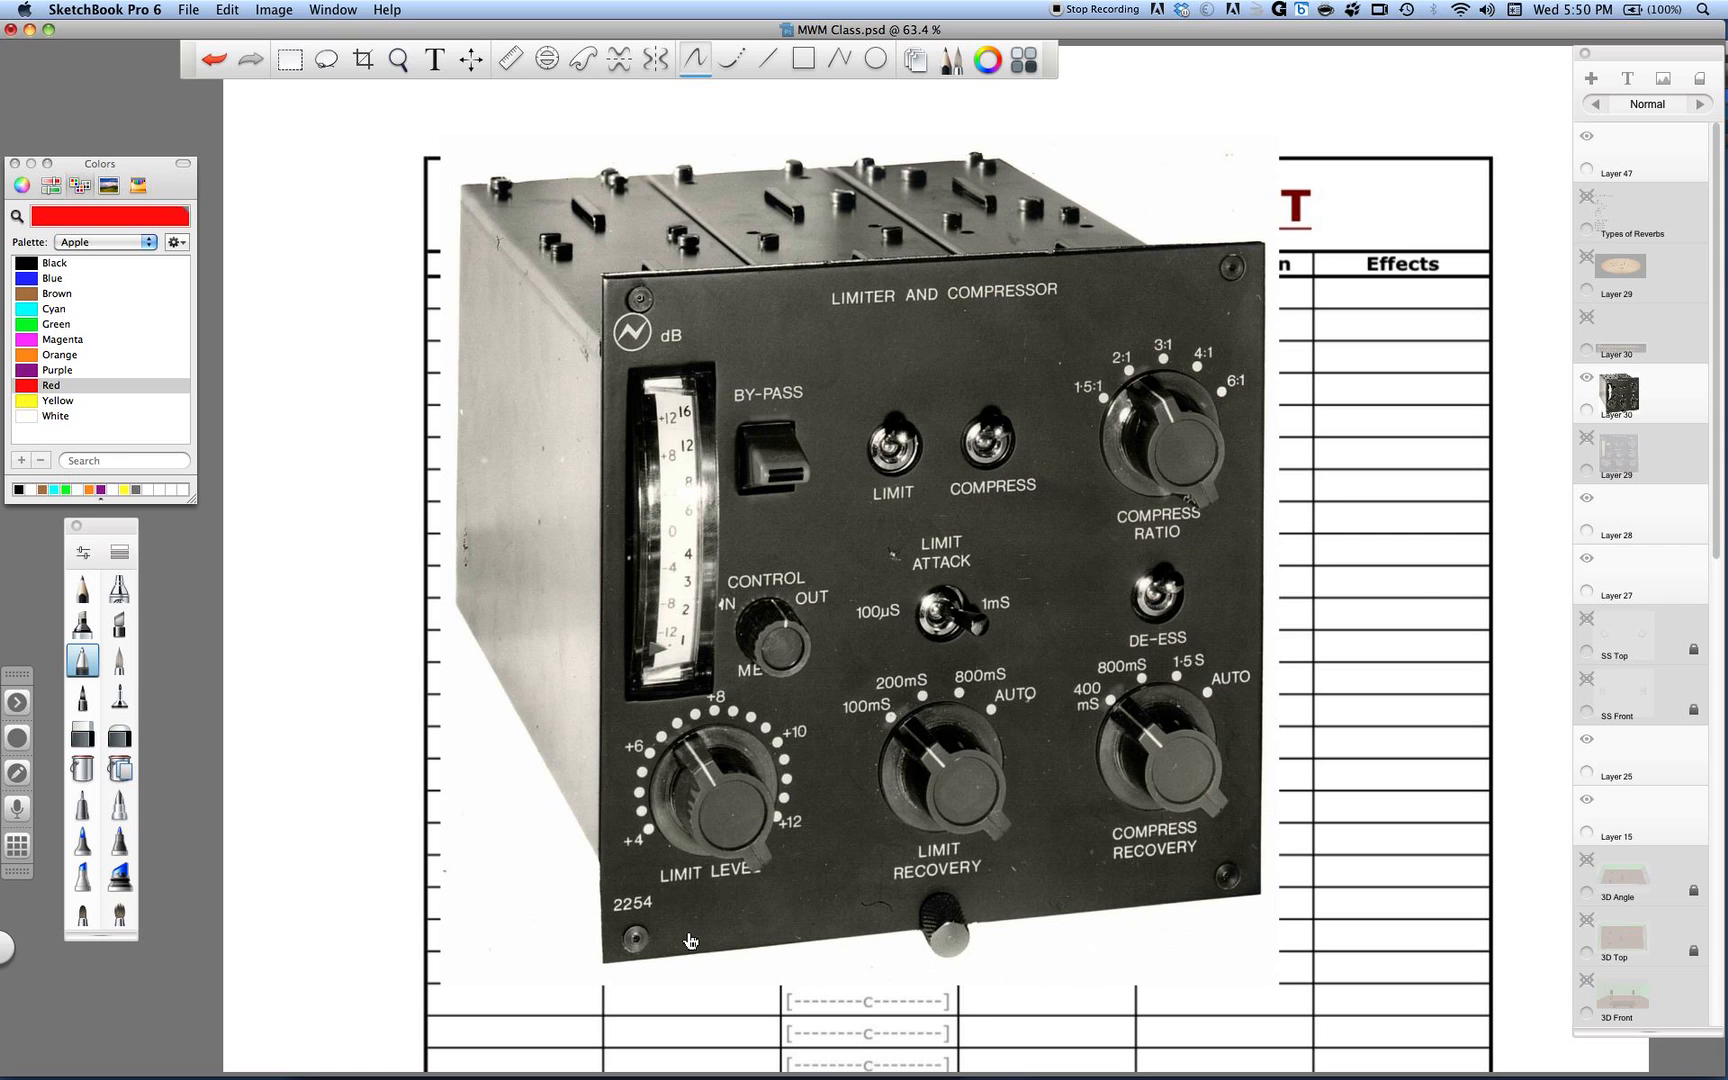
Step: Compare the VComp plug-in in Pro Tools with the hardware photo in SketchBook Pro, finishing in Pro Tools
key("super+Tab")
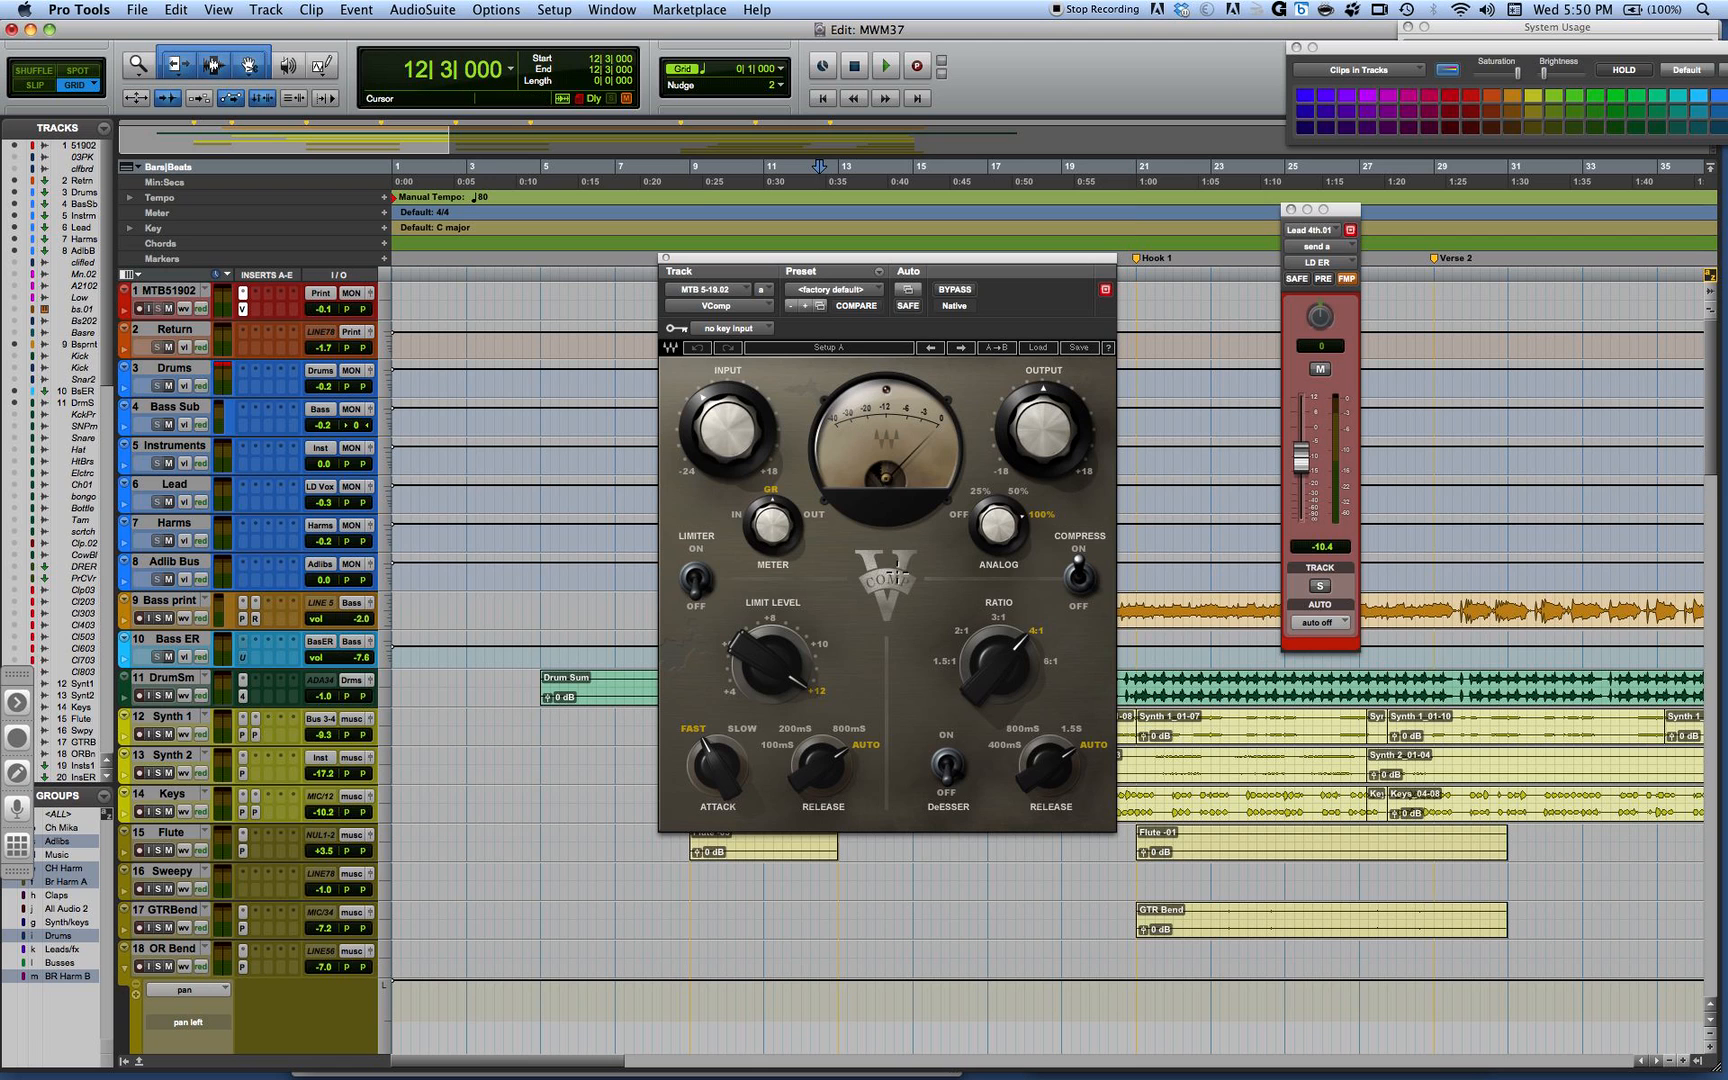
key("super+Tab")
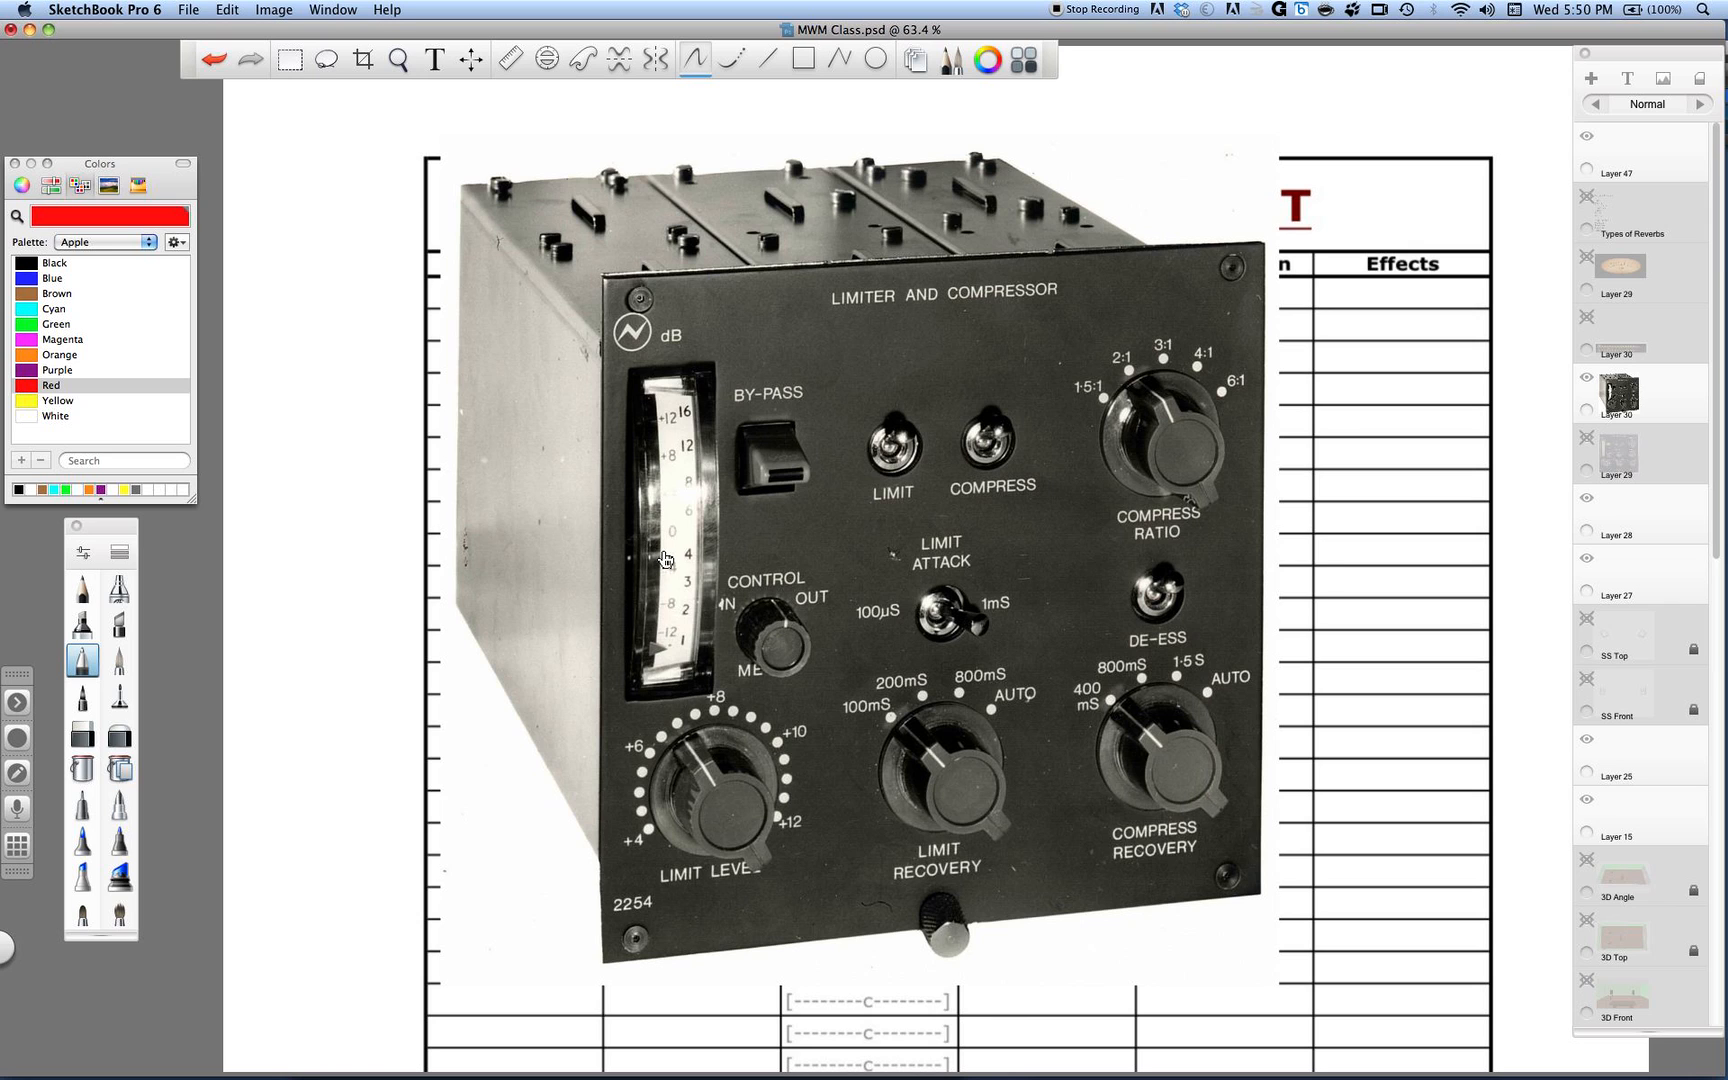
key("super+Tab")
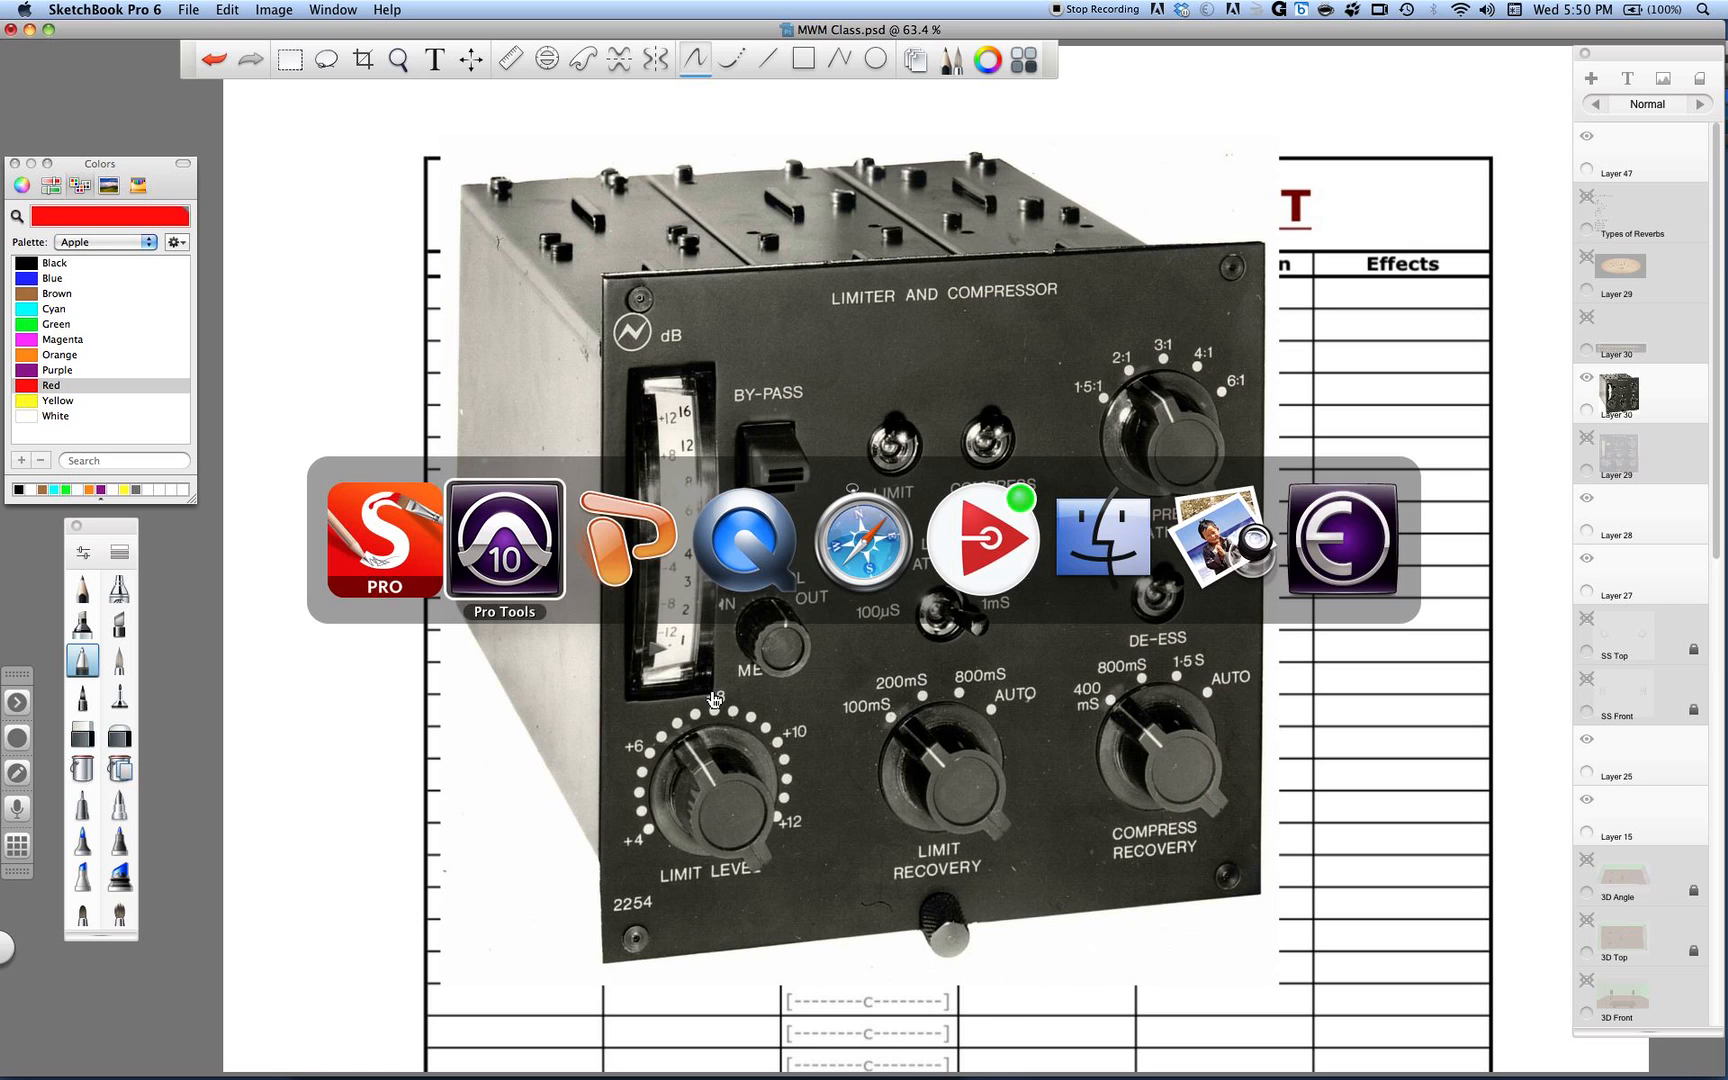
left_click(537, 570)
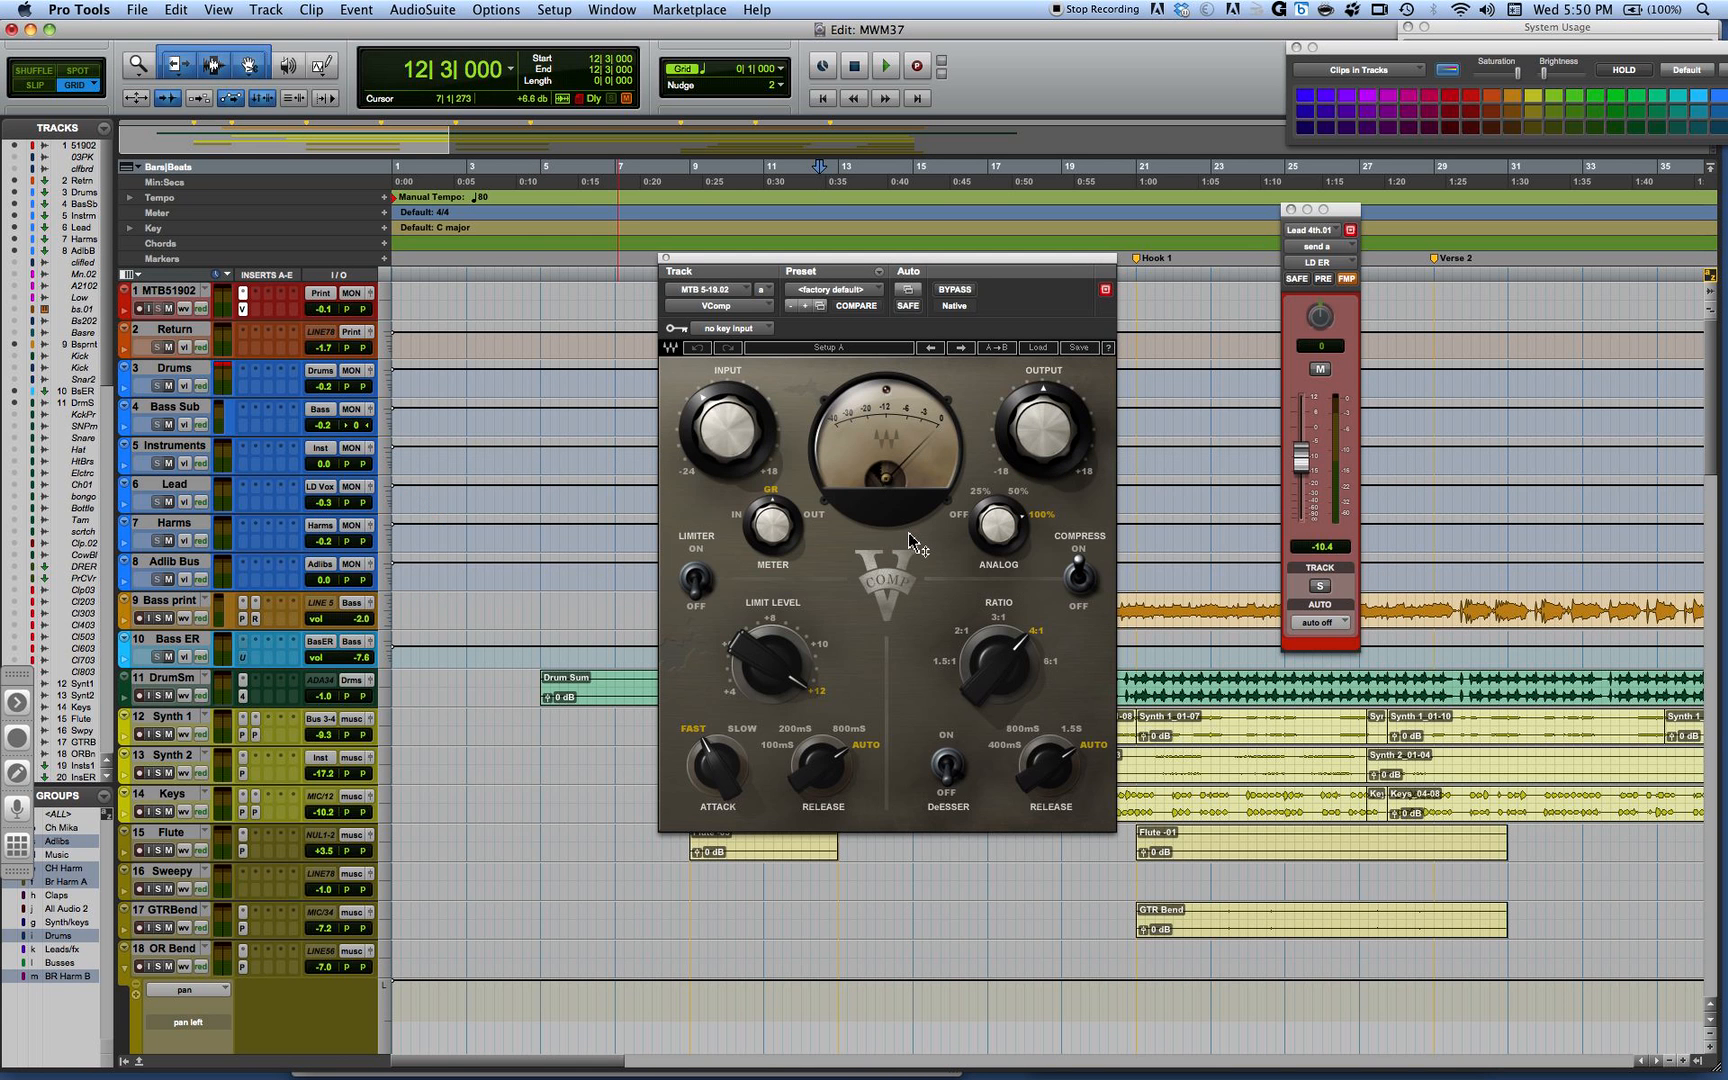
Step: Cycle the VComp meter through its IN, GR and OUT modes and return it to GR
left_click(737, 514)
left_click(770, 490)
left_click(815, 515)
left_click(776, 491)
mouse_move(694, 462)
left_click(816, 516)
left_click(770, 490)
Step: Switch on the VComp limiter, with its limit level at about +10 and its release on AUTO
left_click(947, 766)
left_click(695, 580)
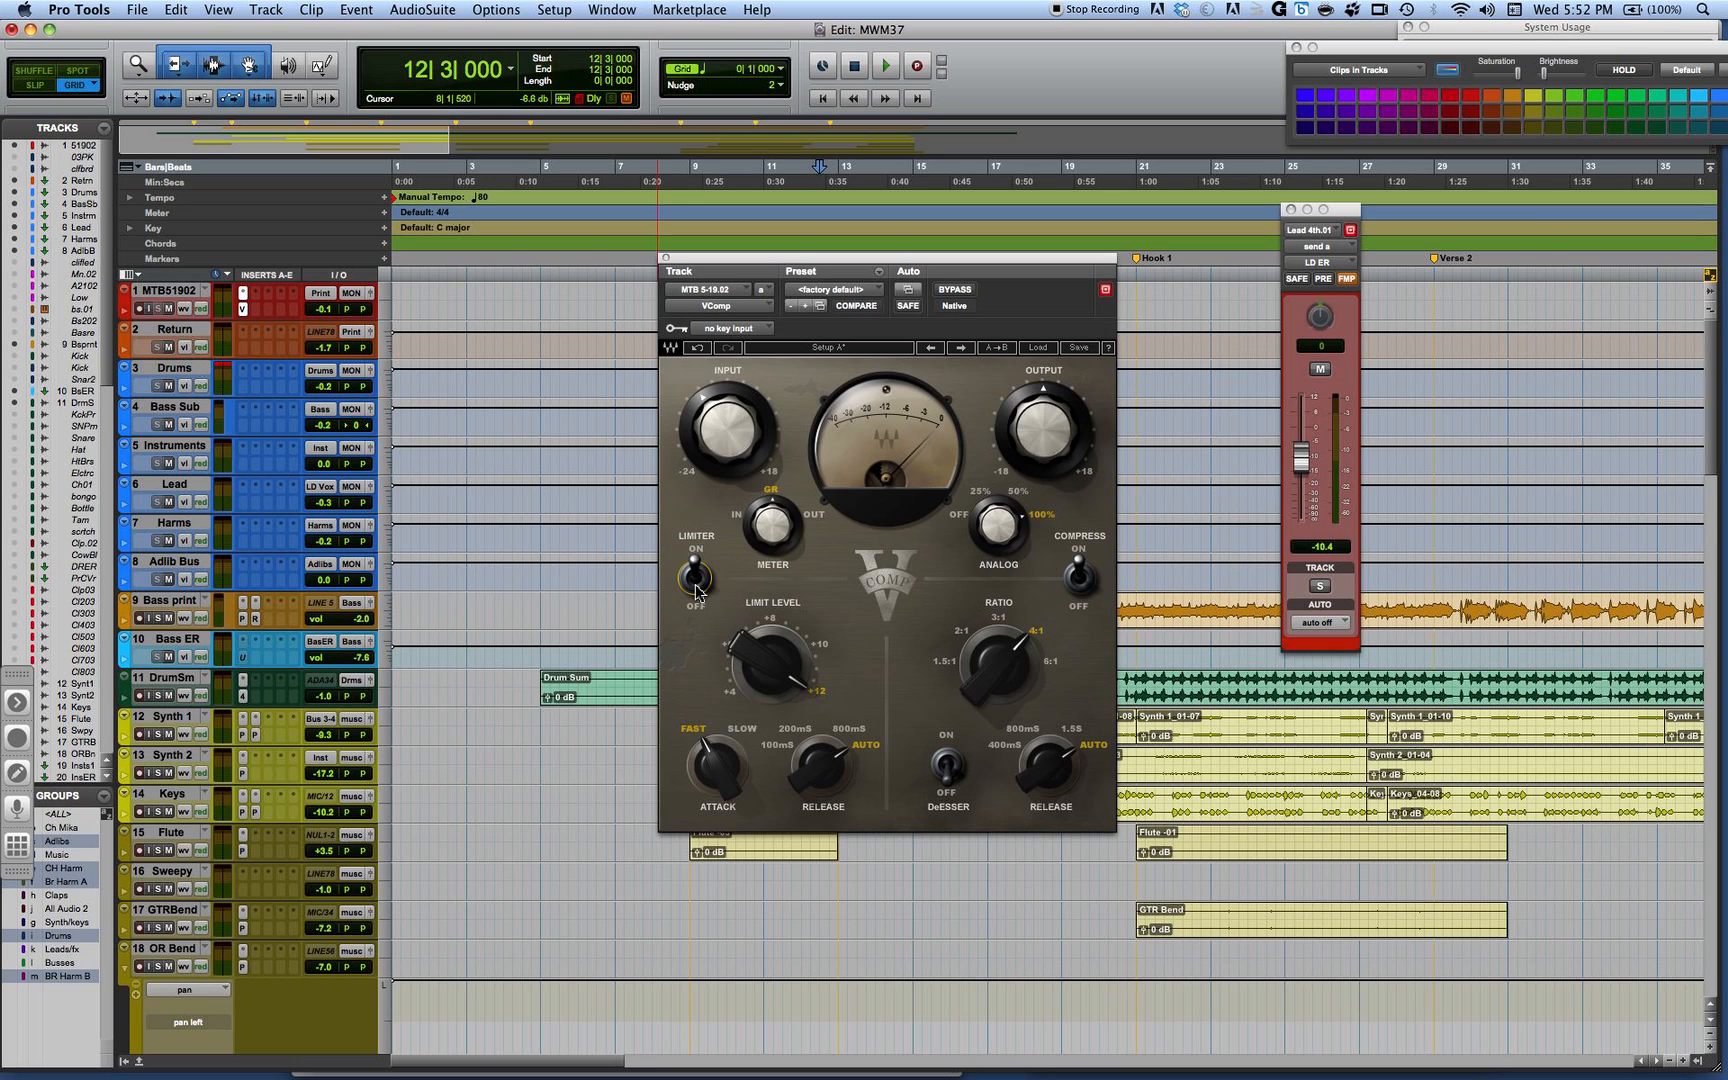
left_click(768, 749)
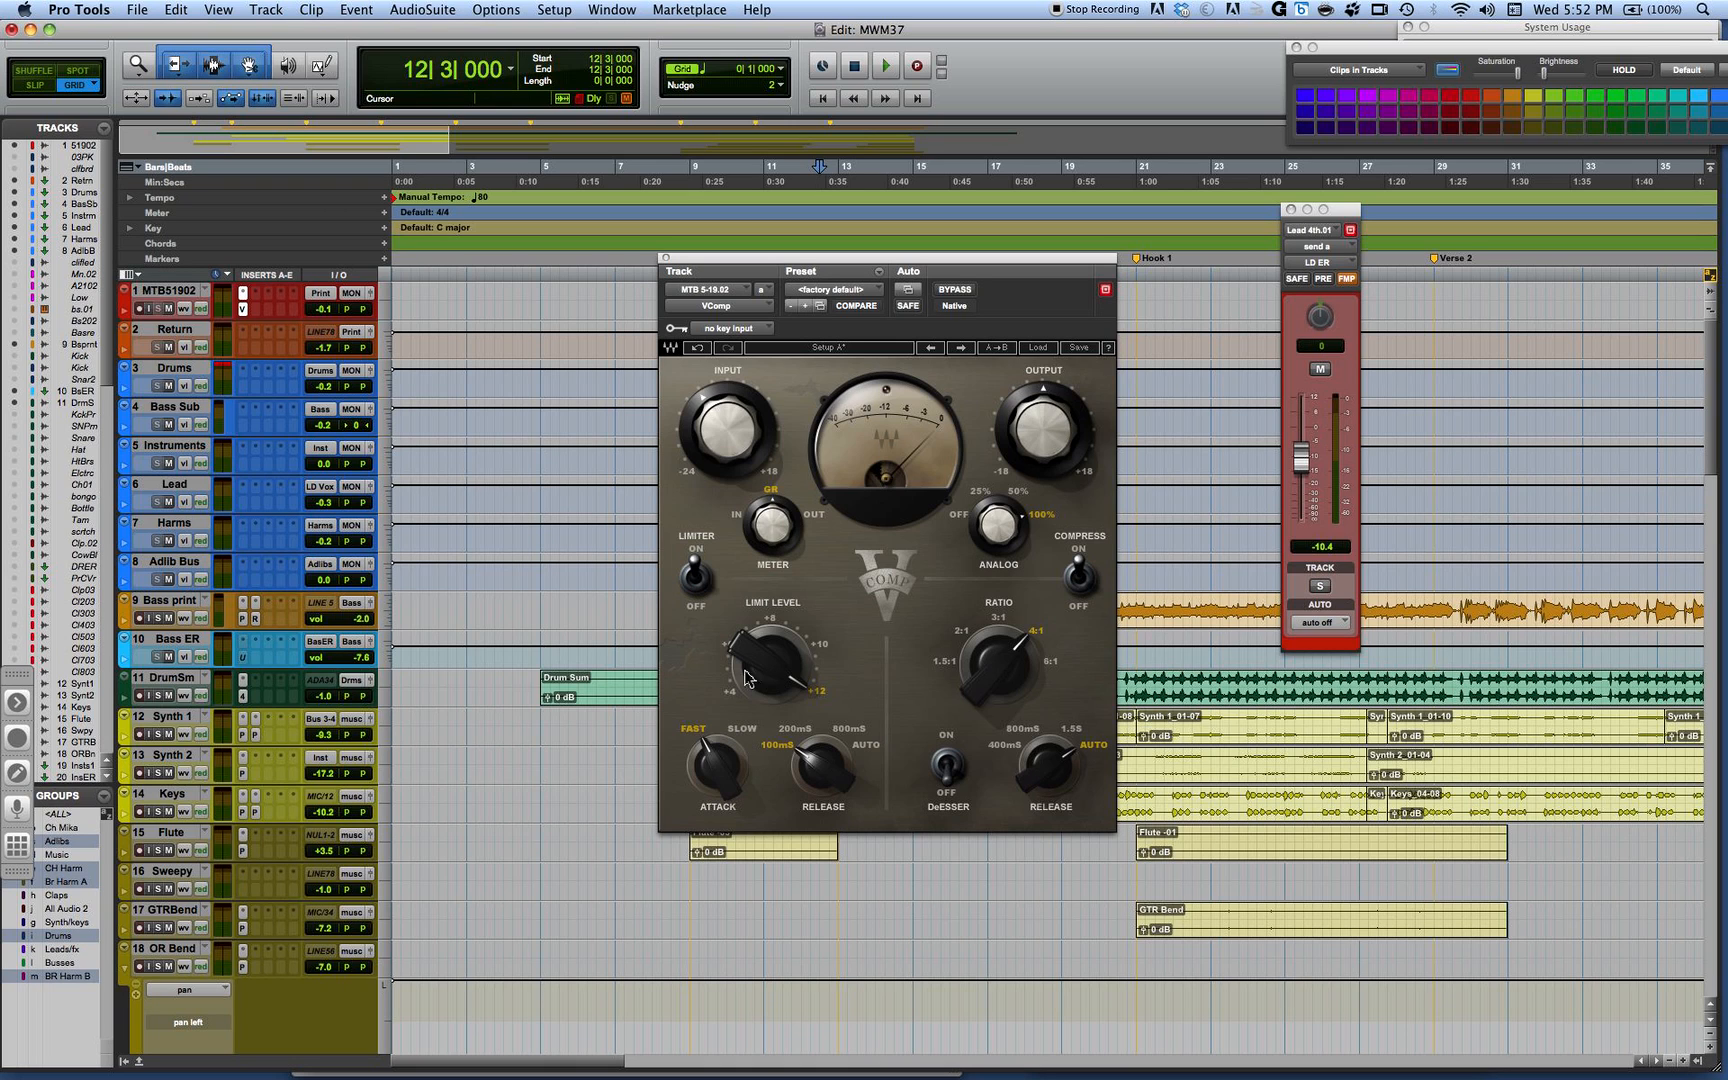
left_click_drag(768, 664, 768, 678)
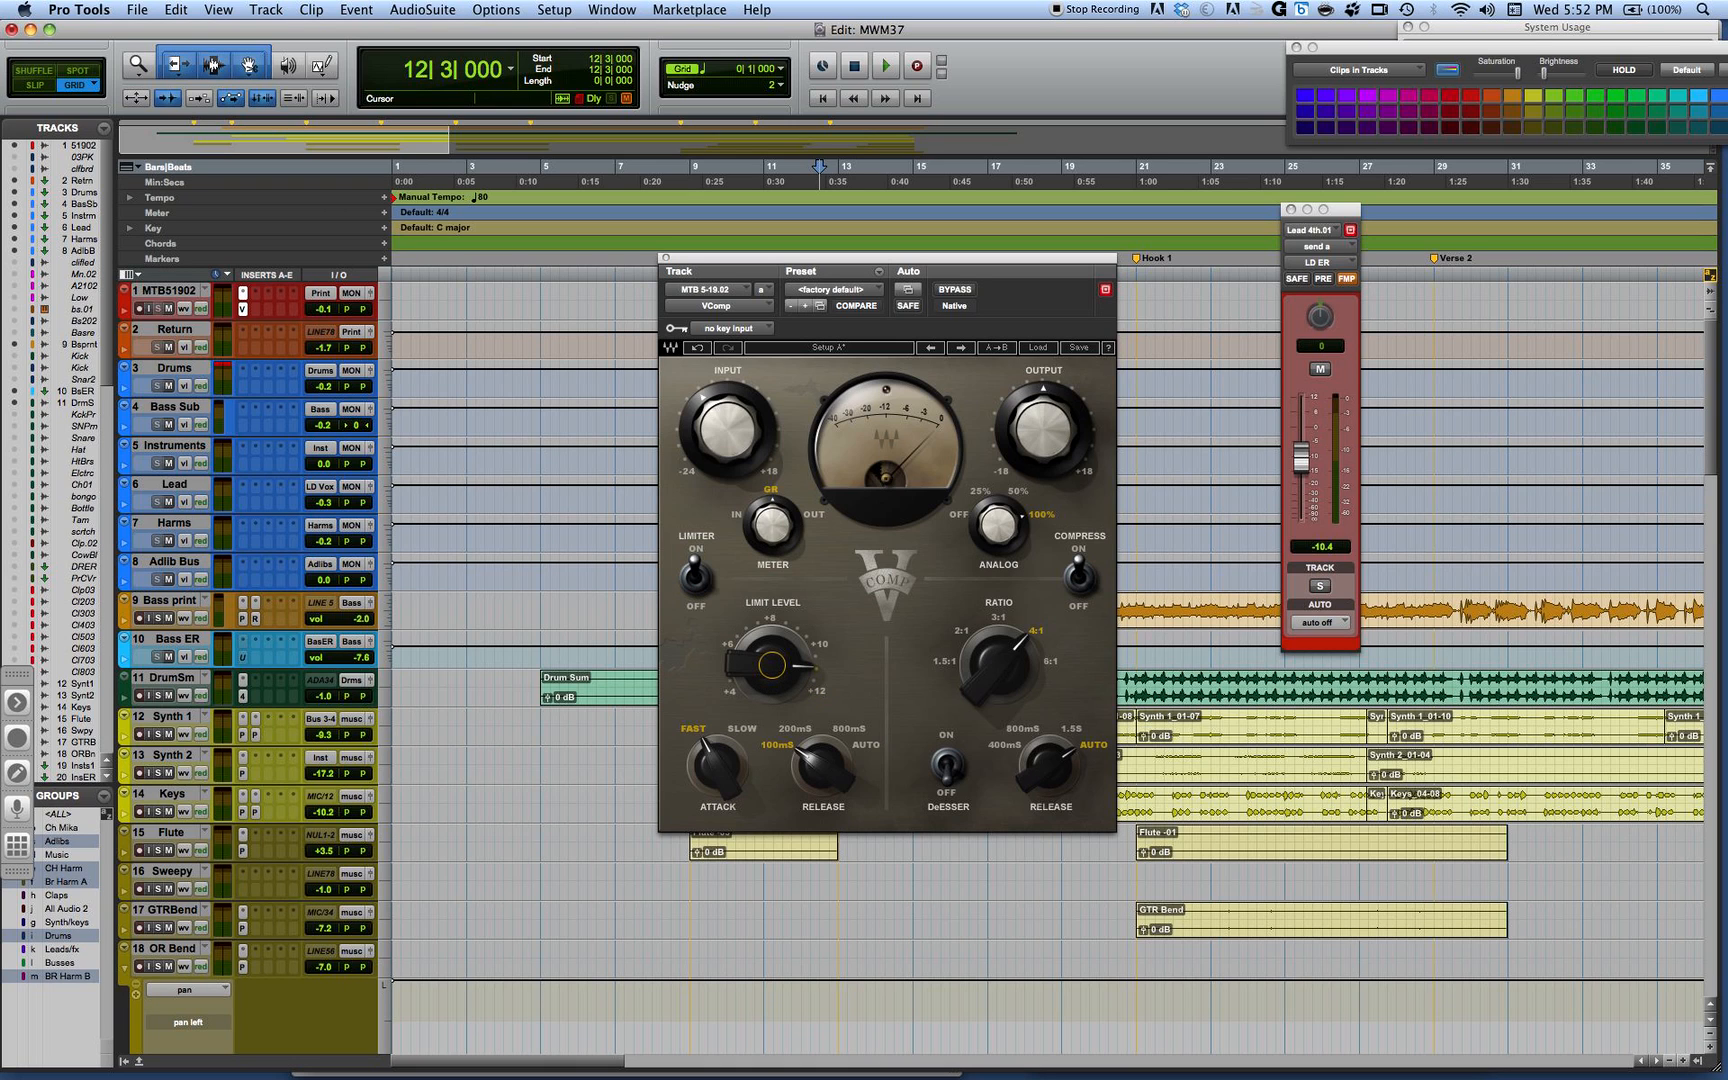
mouse_move(743, 667)
left_click_drag(743, 684, 748, 705)
left_click_drag(821, 766, 823, 735)
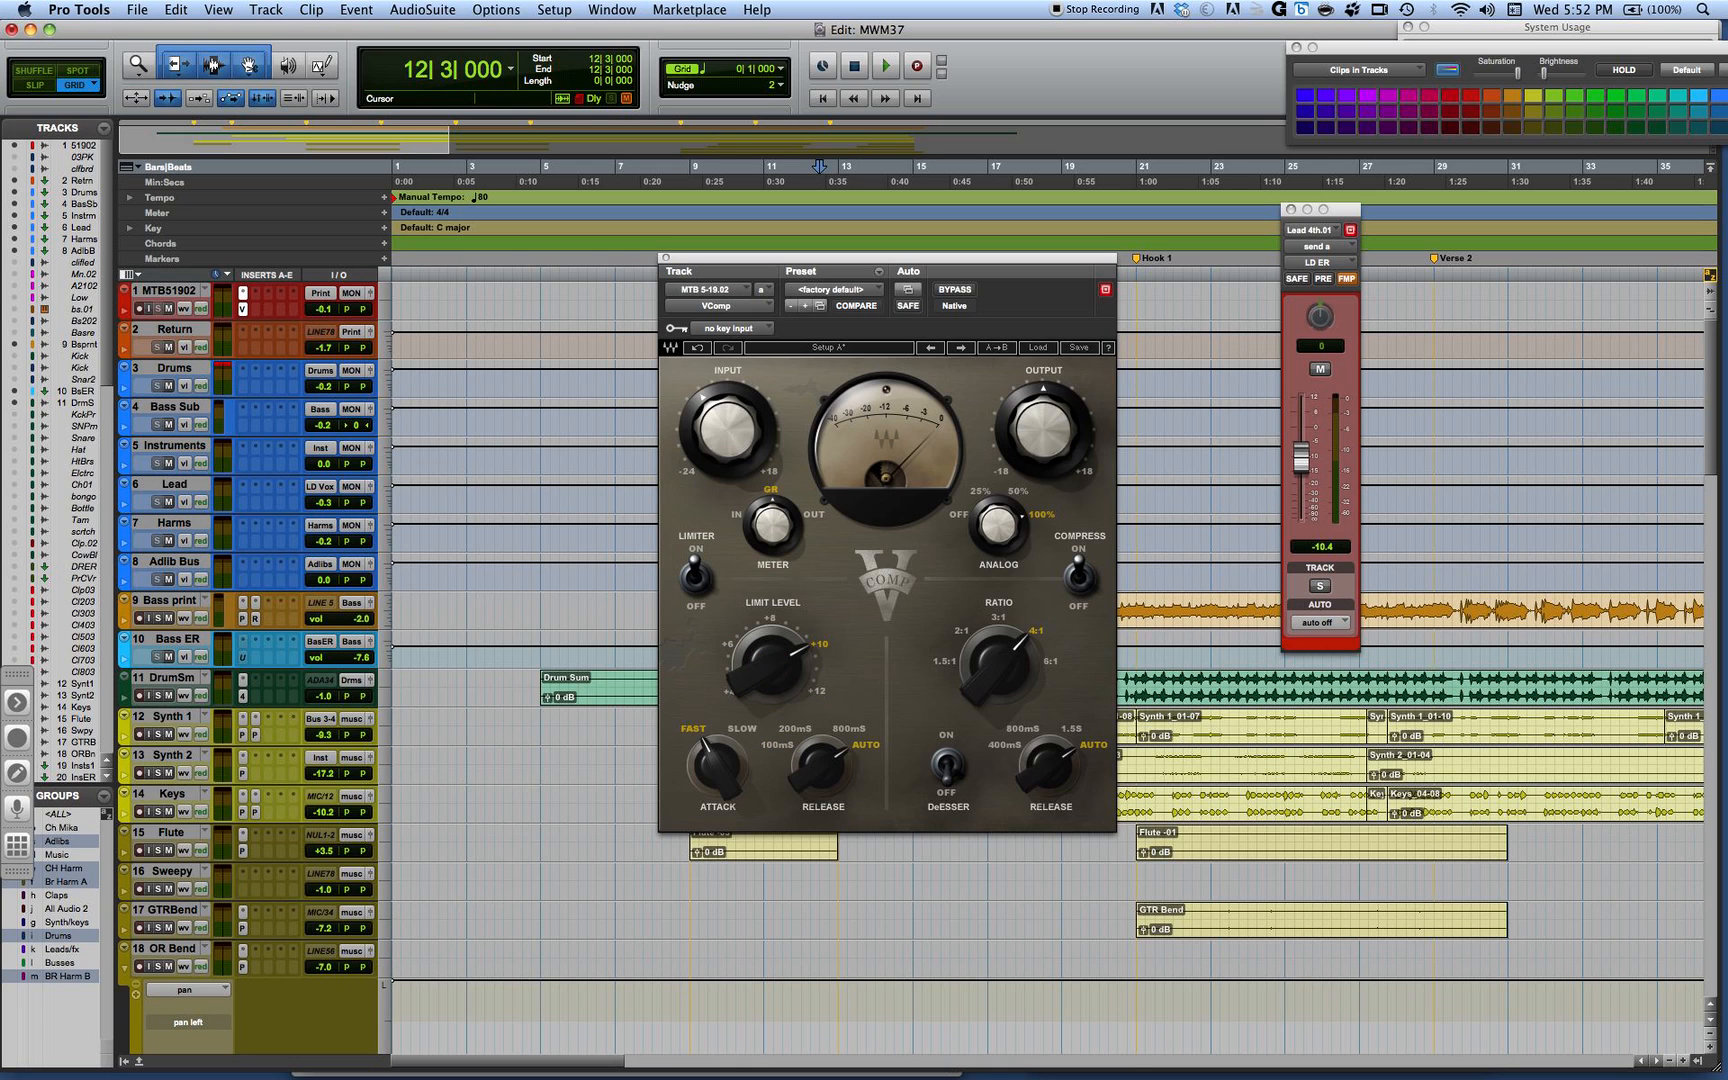
left_click_drag(753, 680, 741, 653)
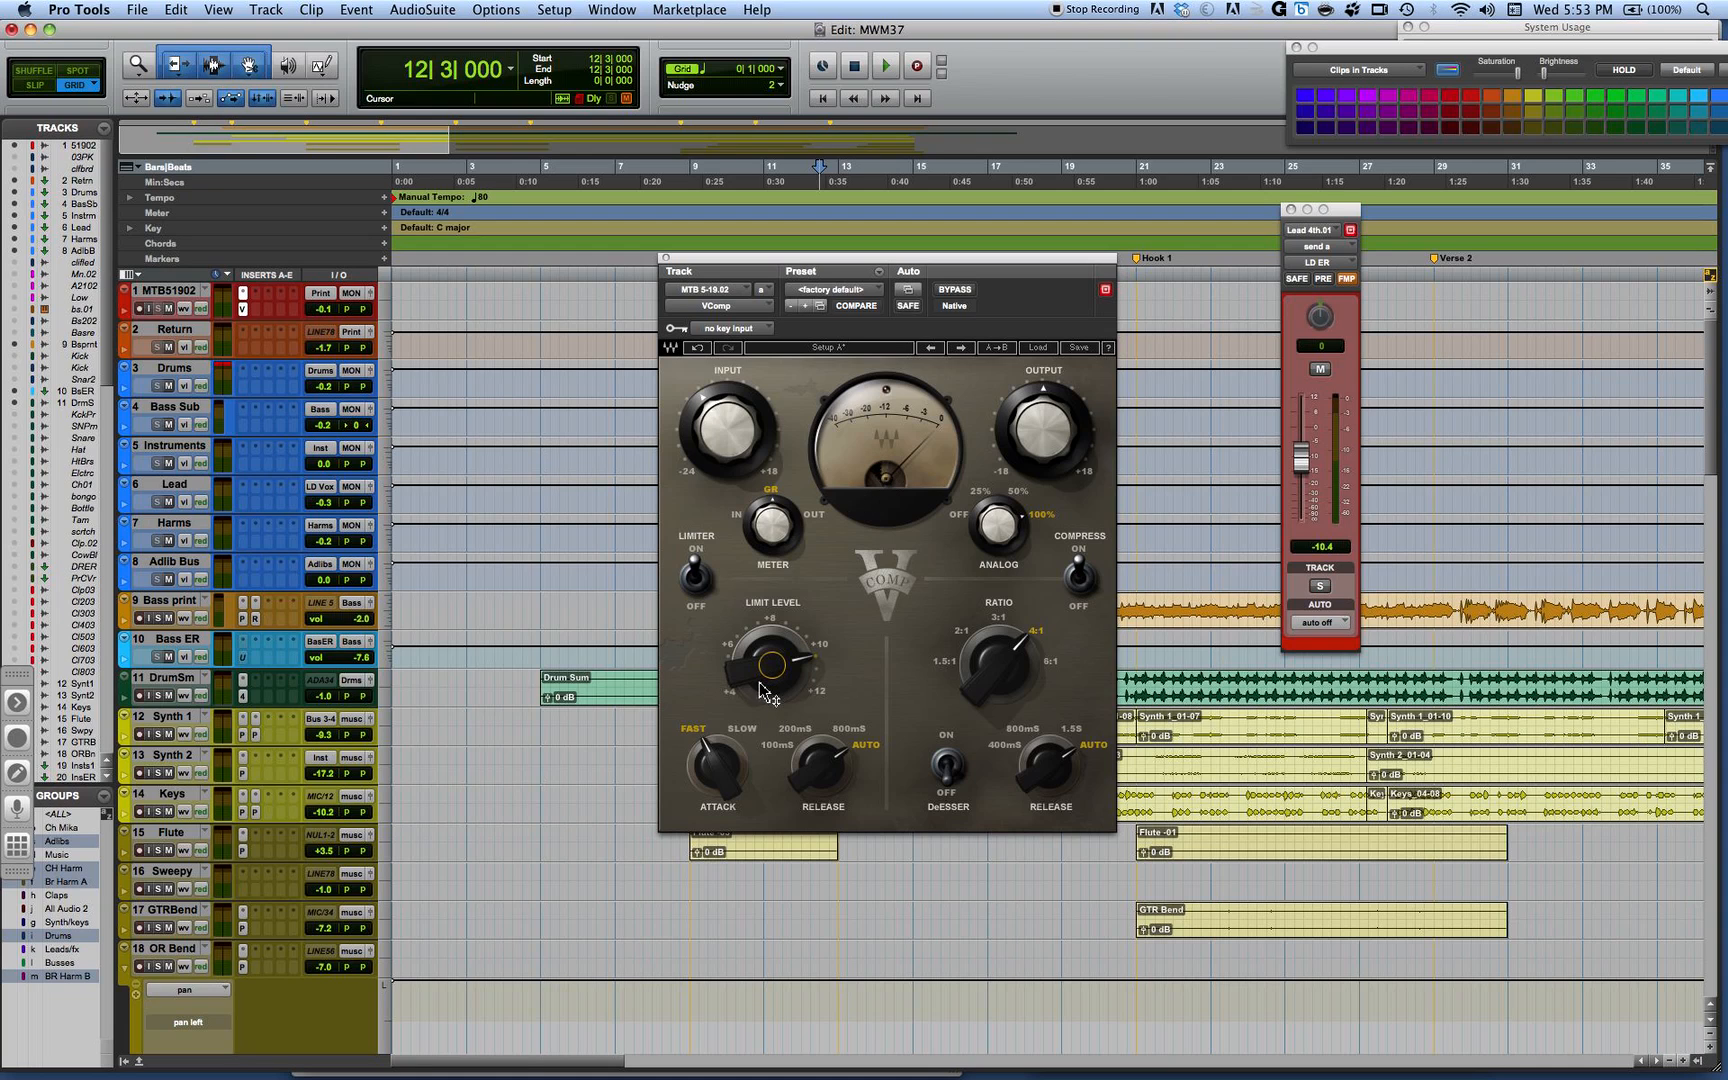
Step: Play the session from bar 12 and set the VComp input to about -4.3 dB, then stop playback
mouse_move(751, 676)
key("space")
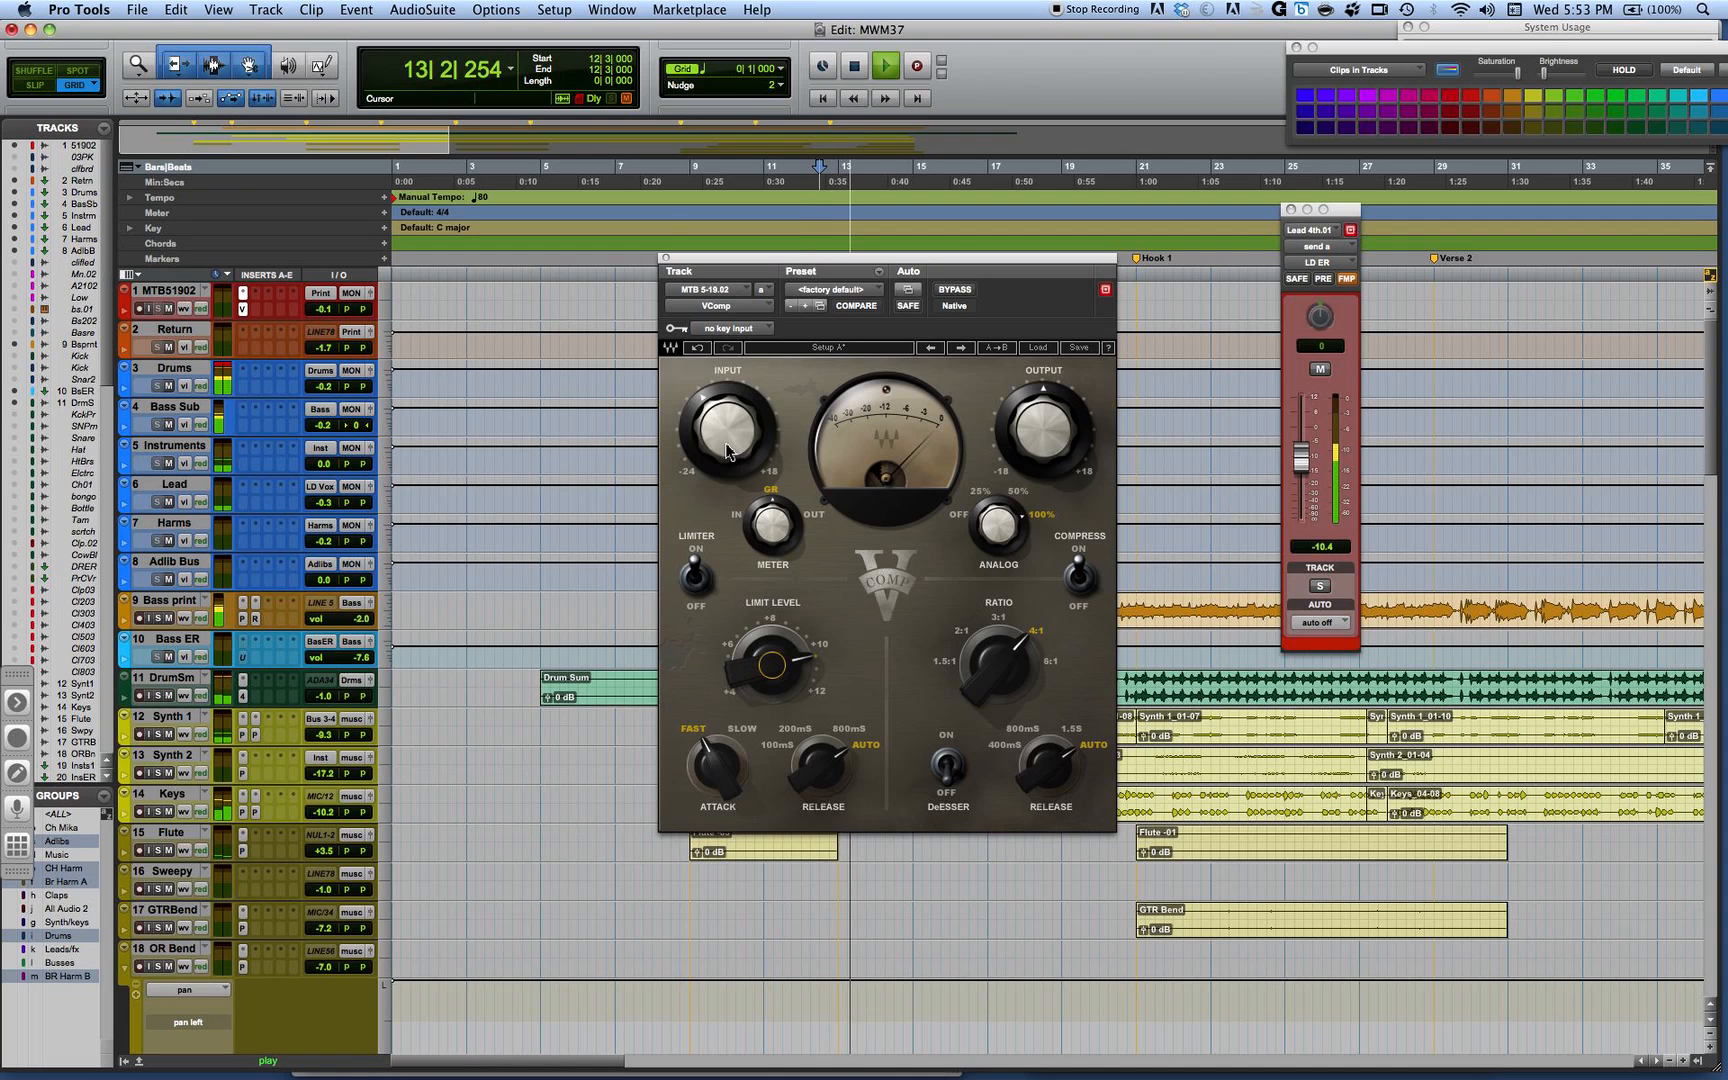
key("space")
key("space")
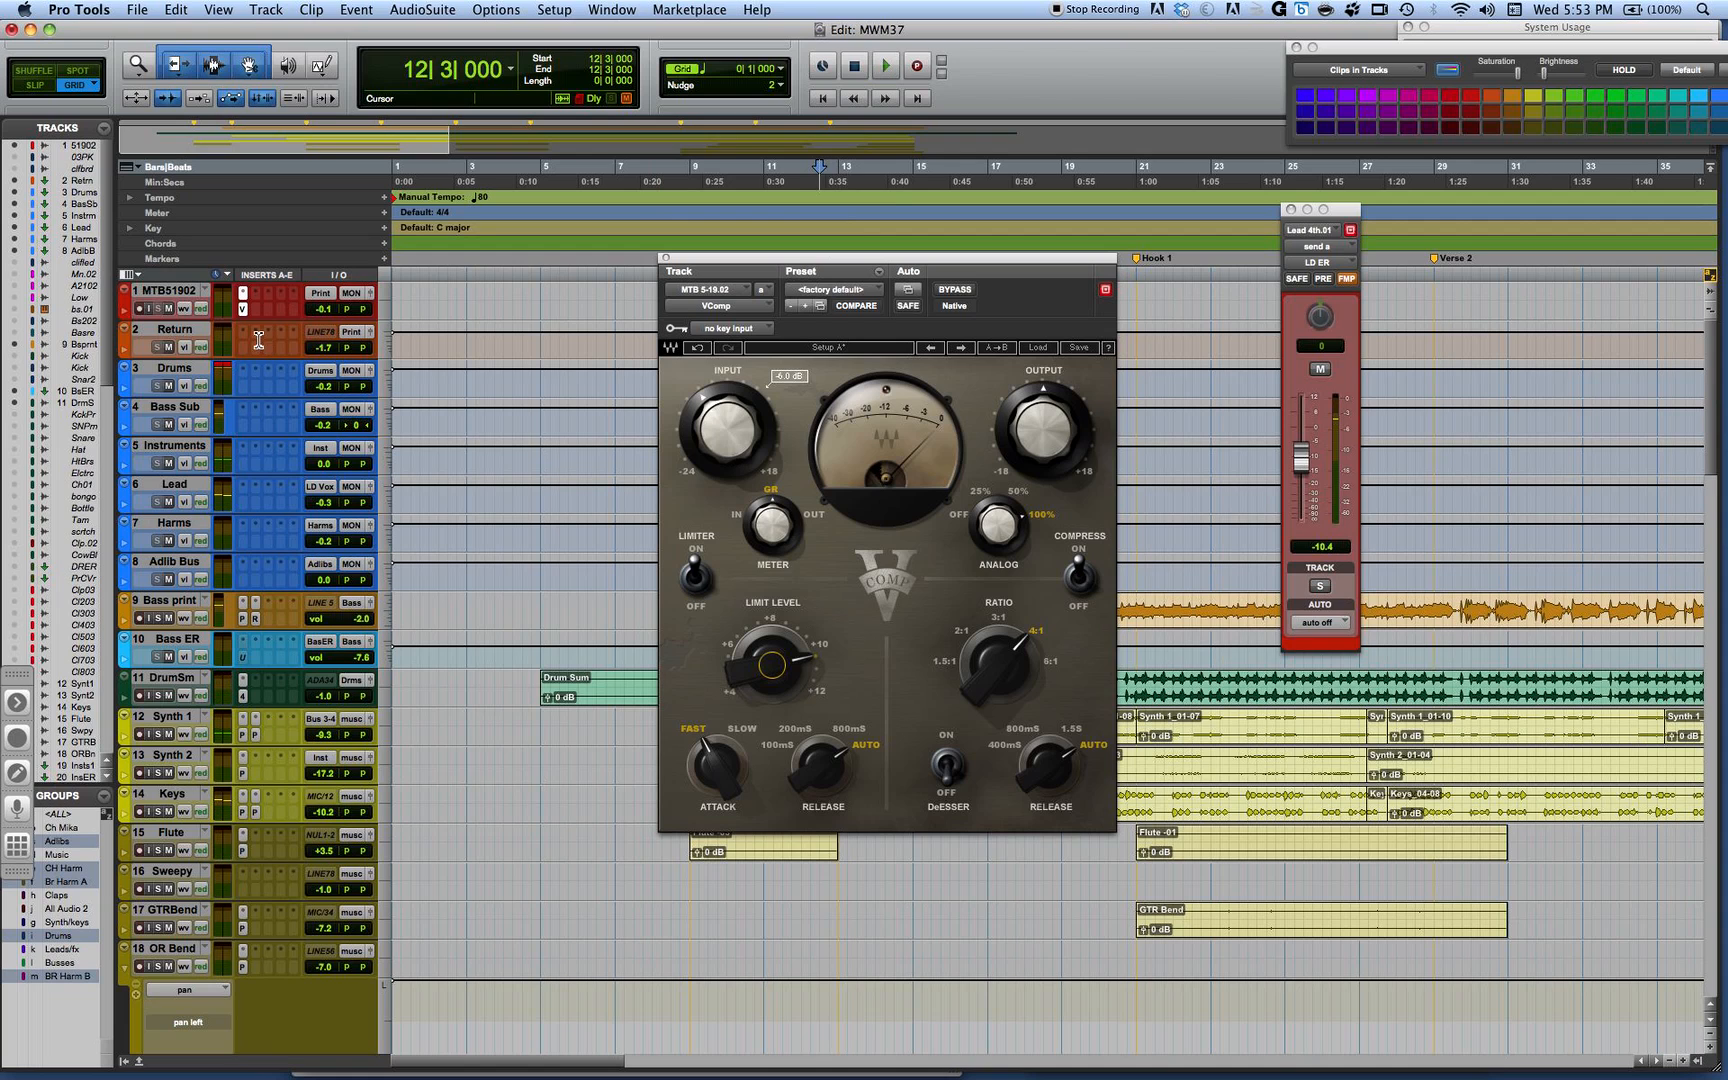
key("space")
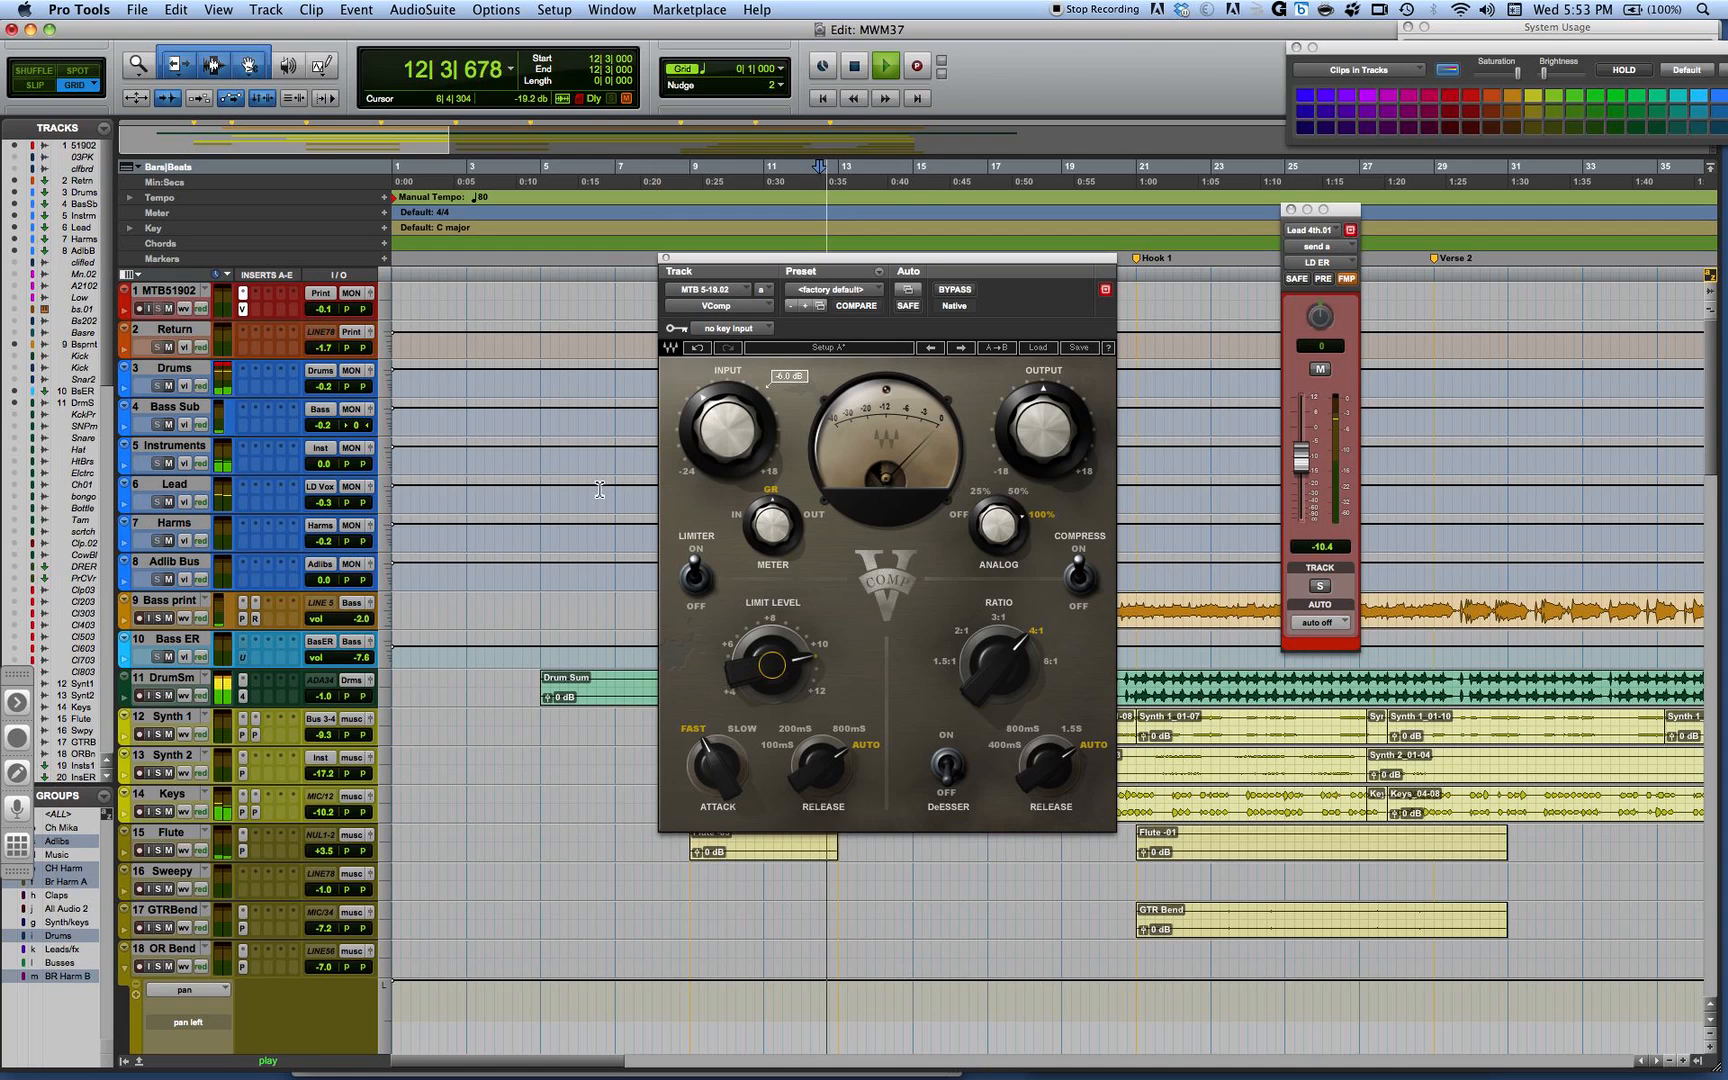
left_click_drag(748, 454, 744, 437)
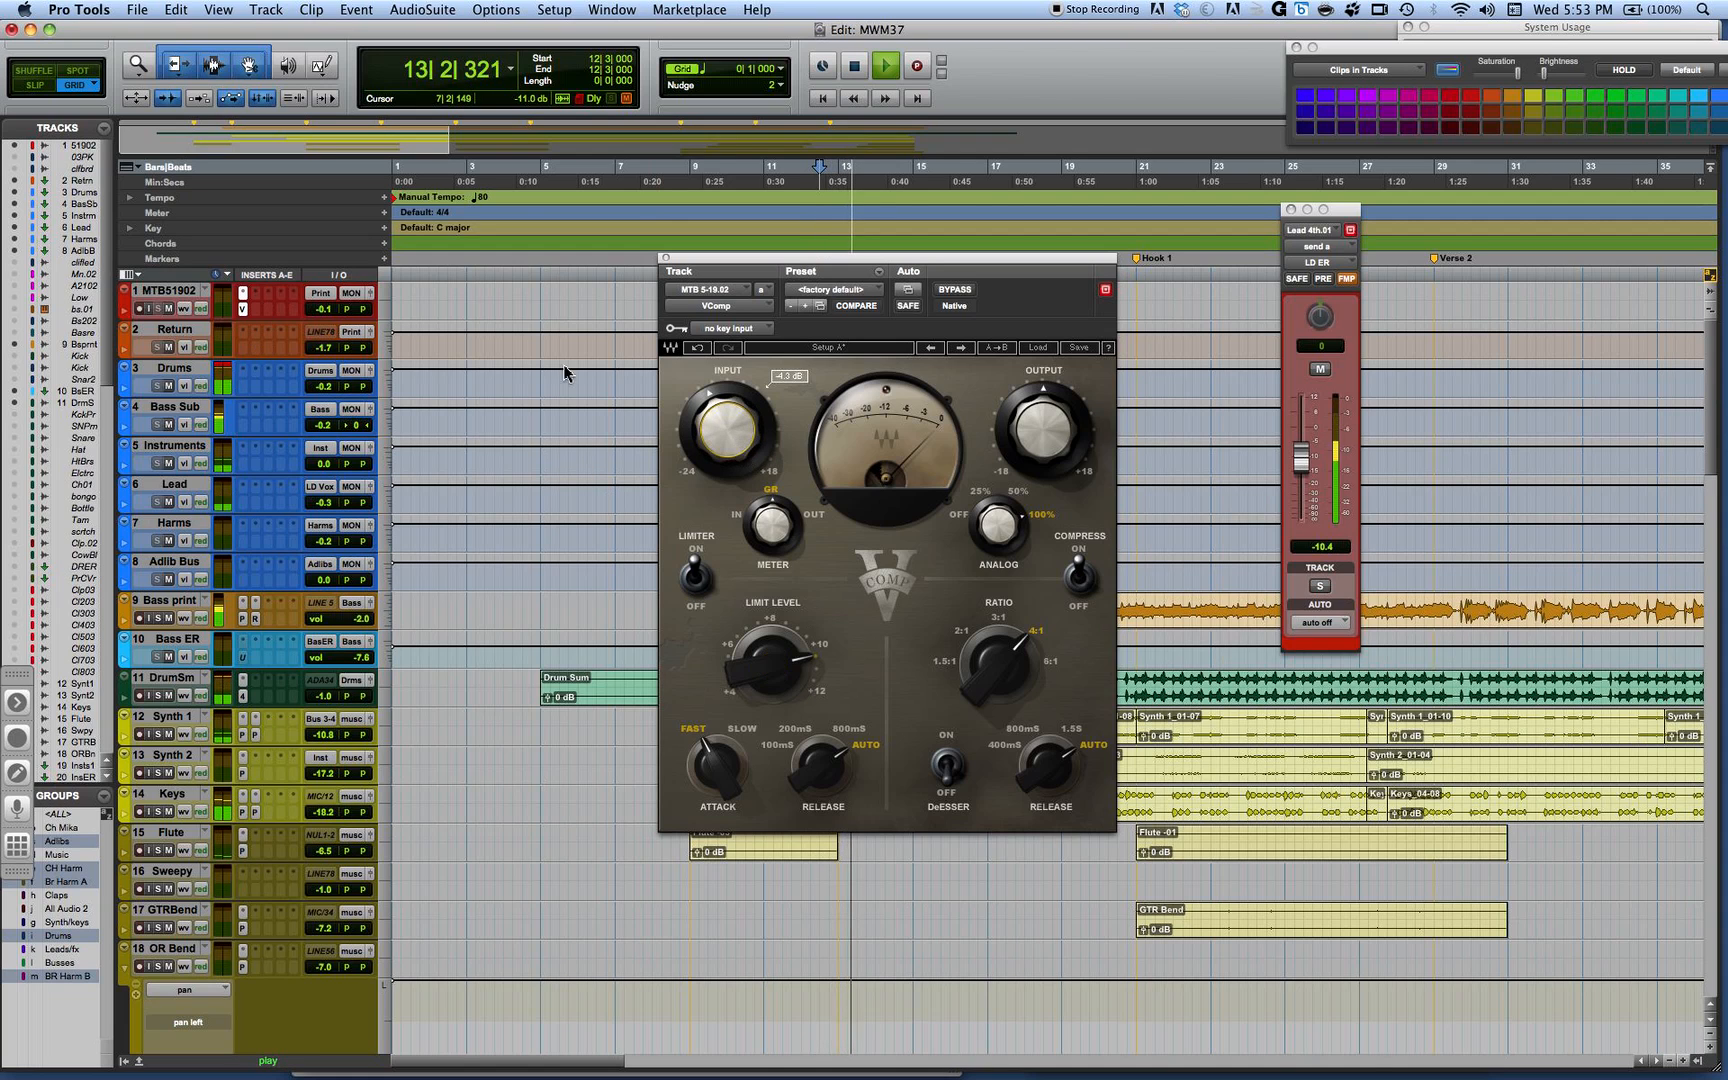
key("space")
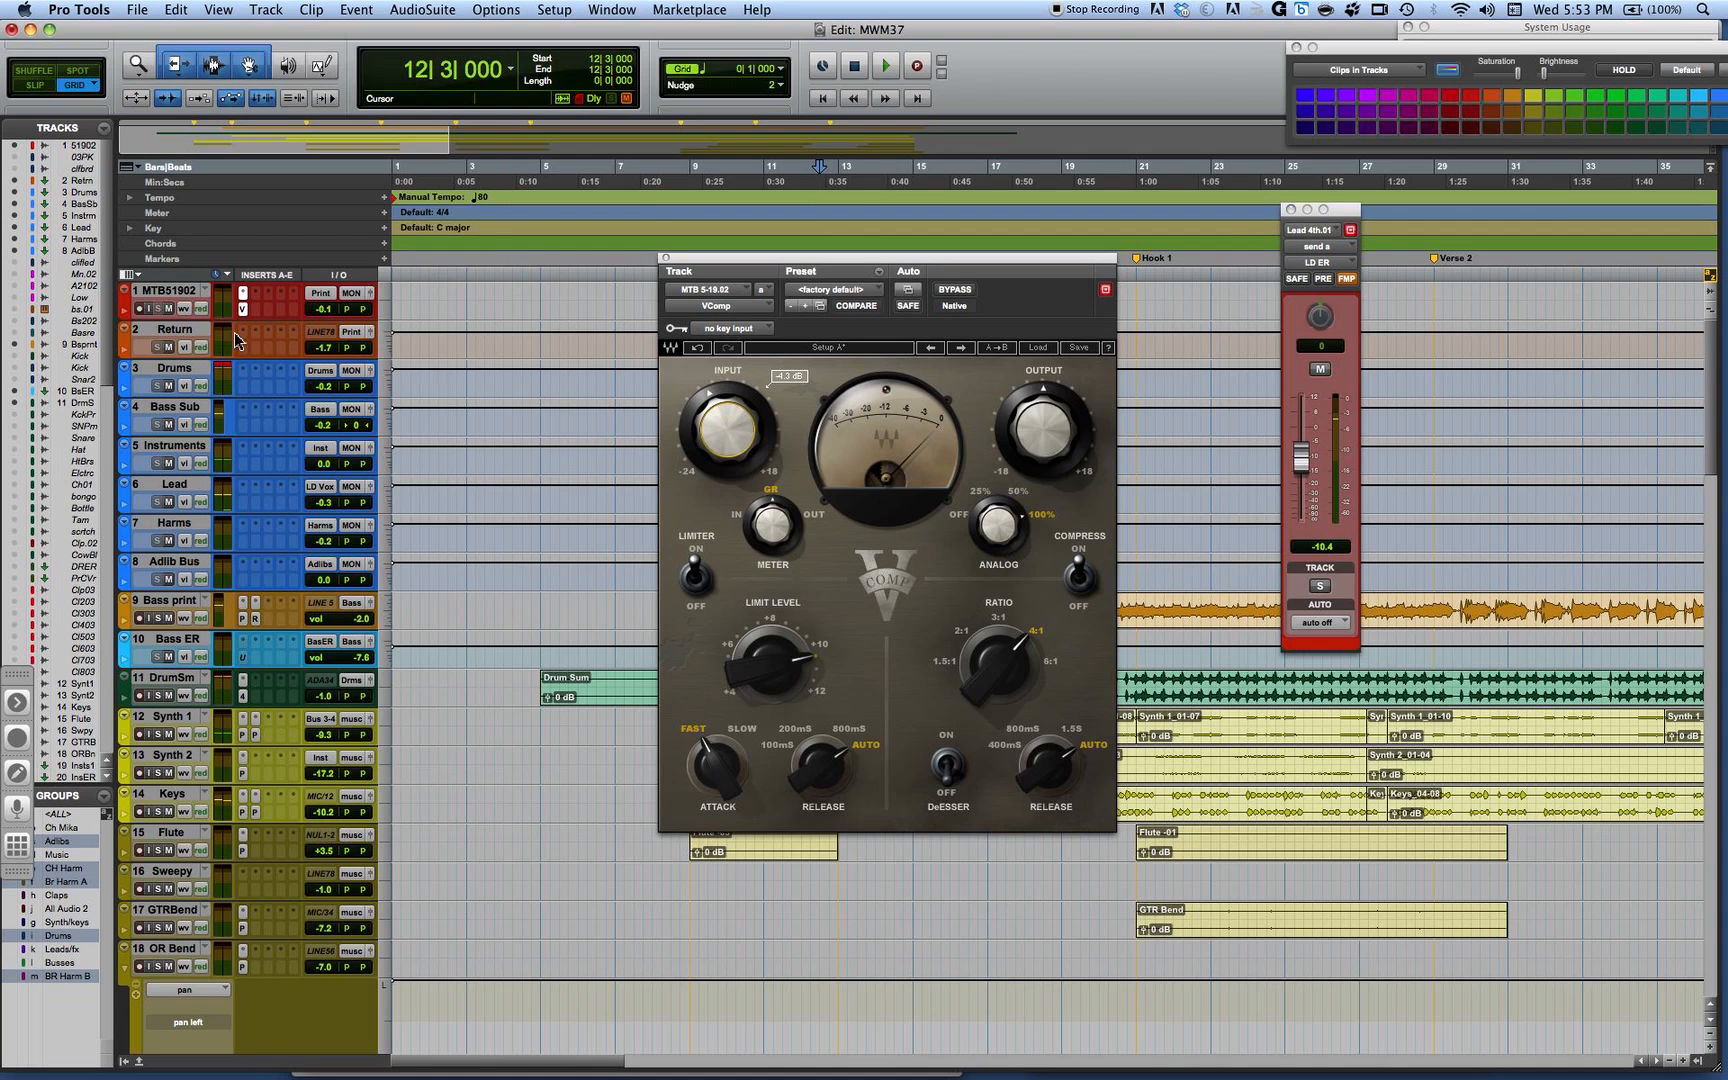
Step: Open the Mix window and examine the channel strips and their levels across the whole session during playback
key("super+equal")
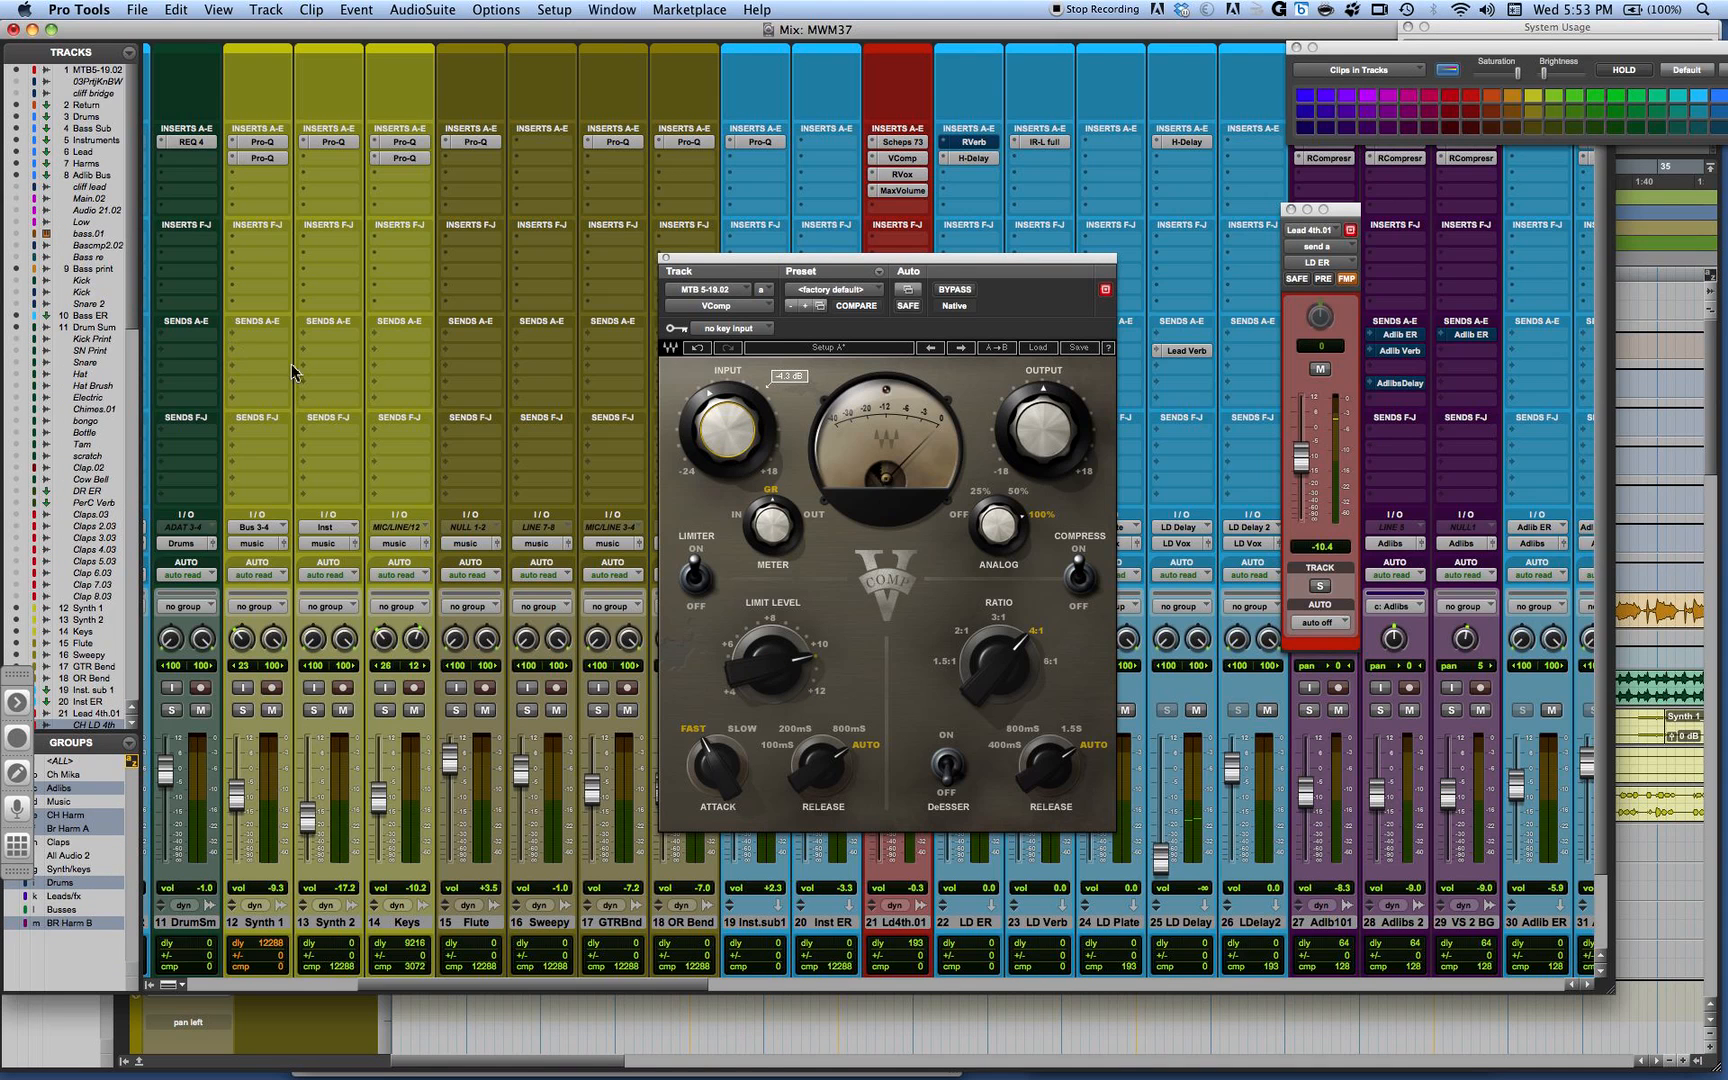
scroll(210, 388, "left", 10)
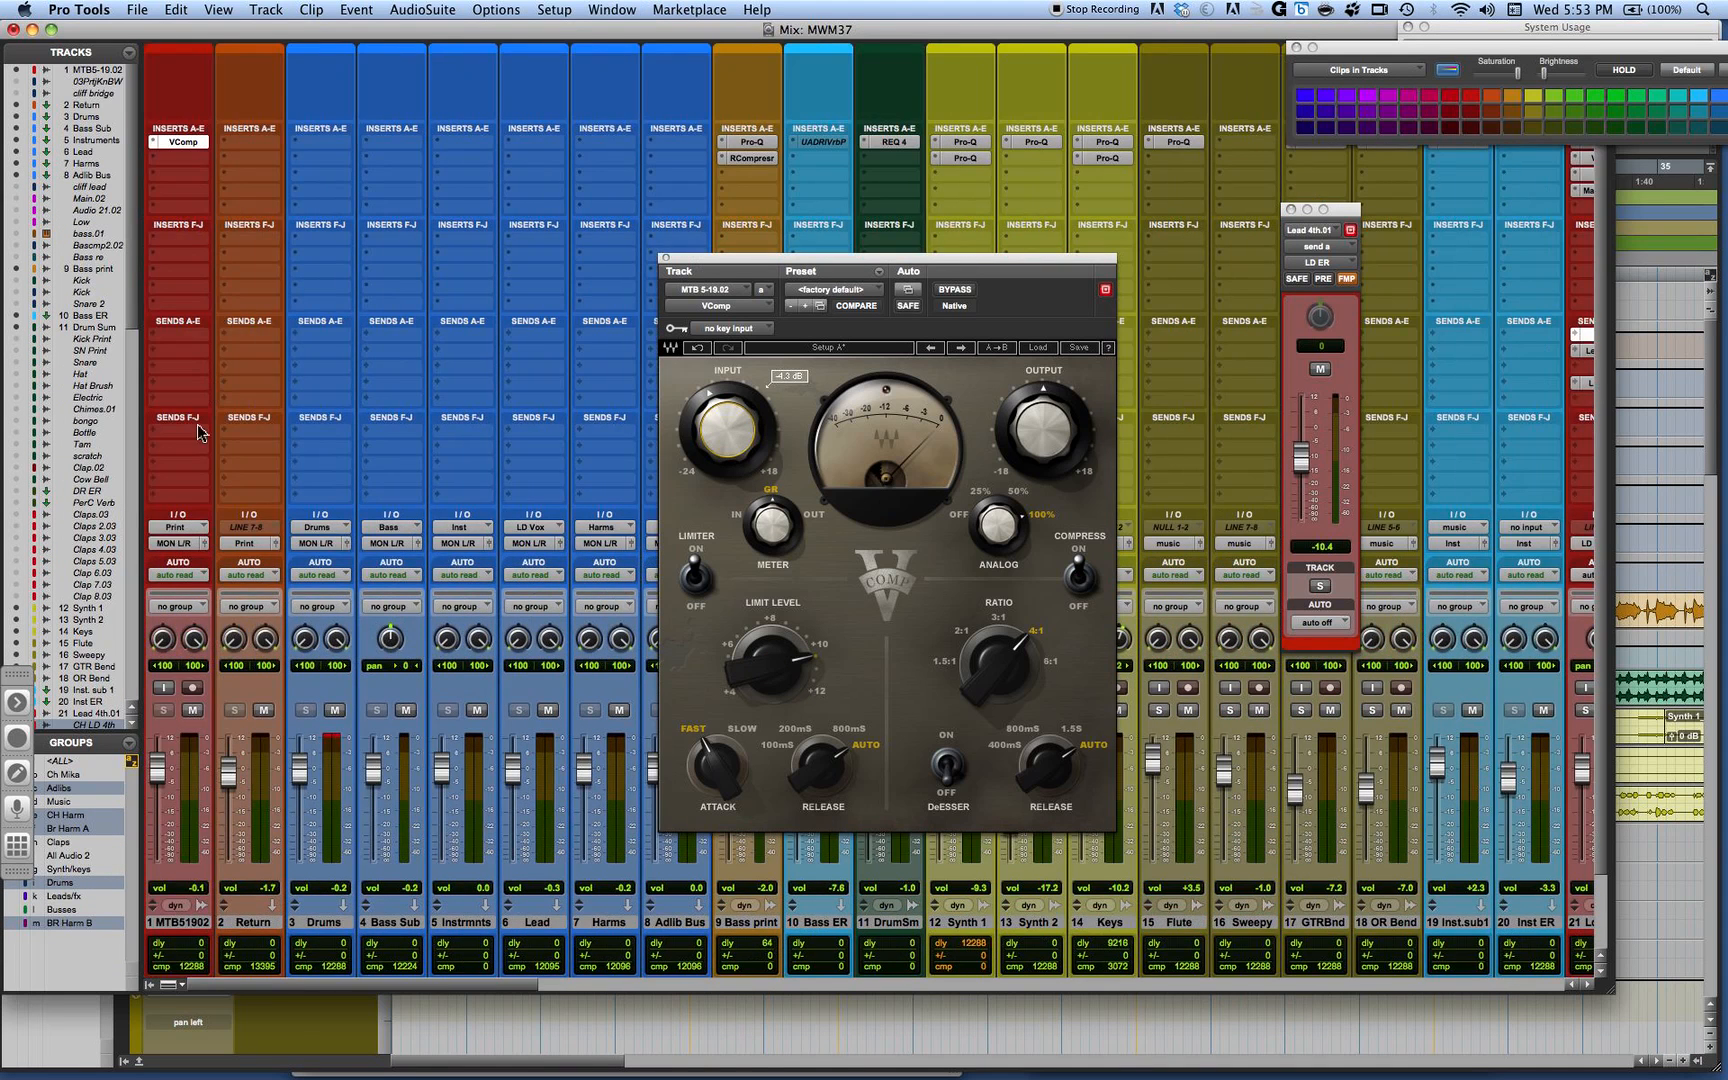
key("space")
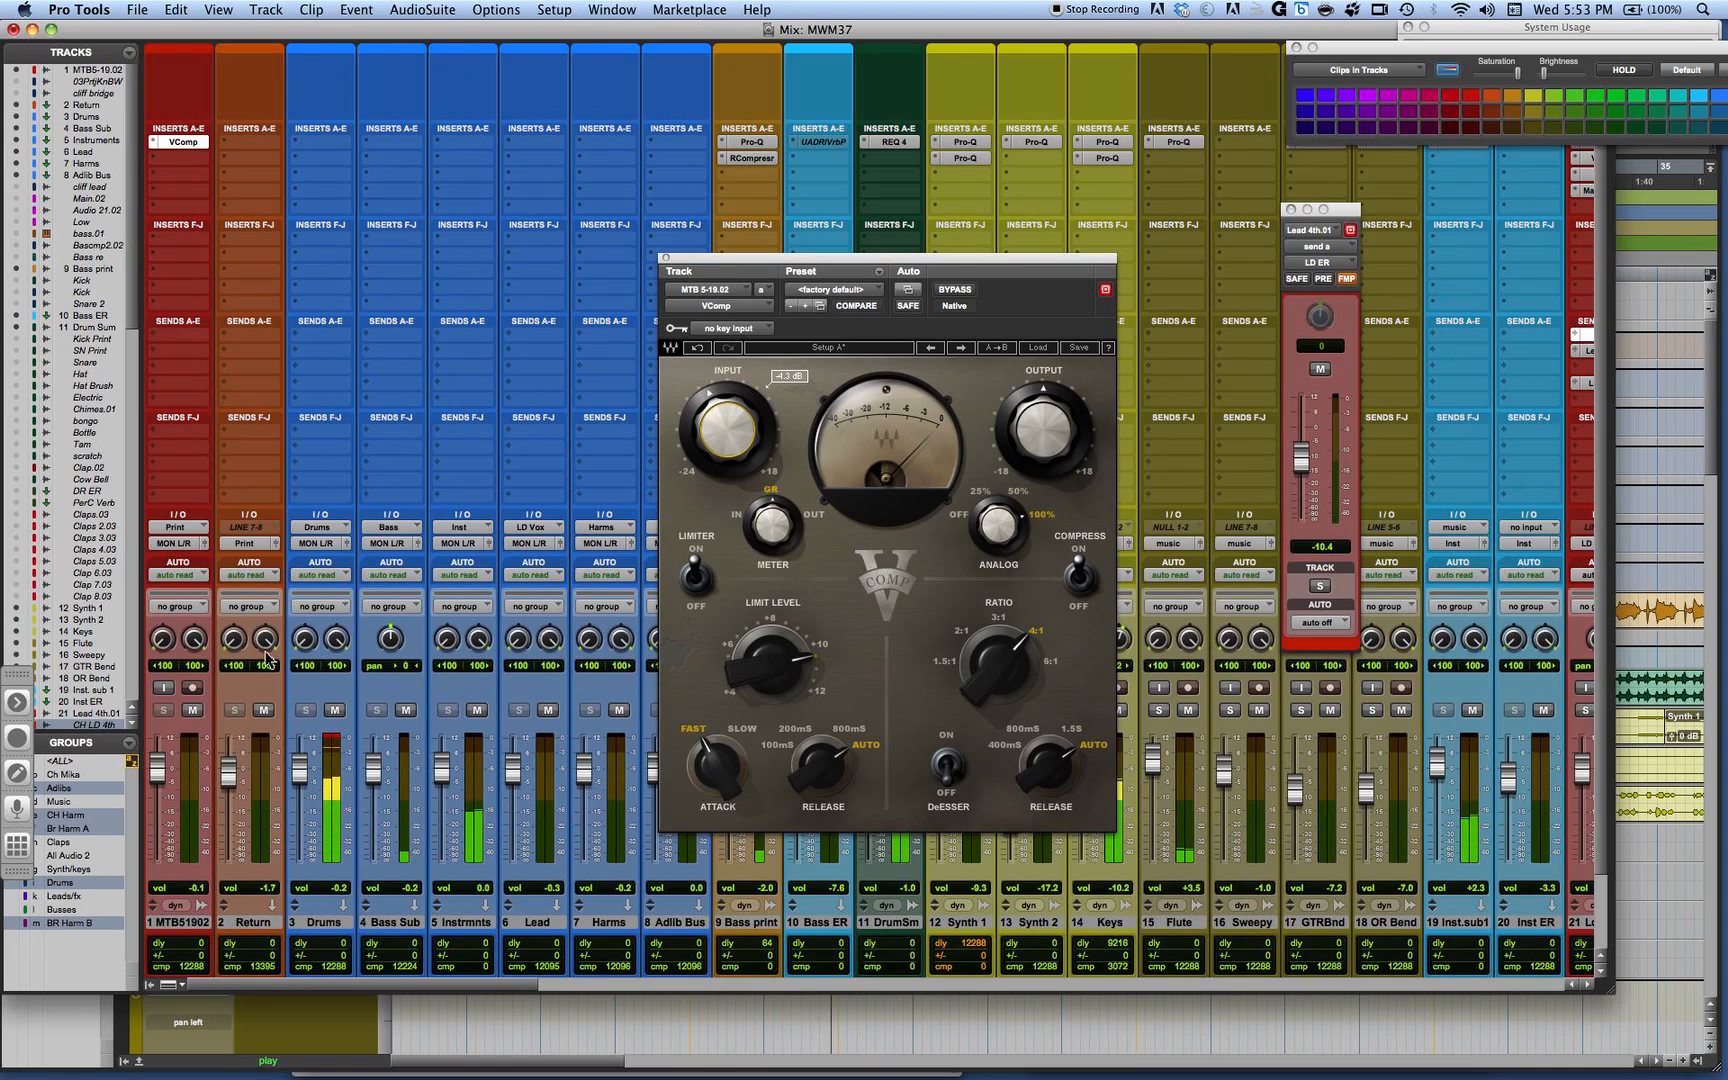
scroll(347, 817, "right", 7)
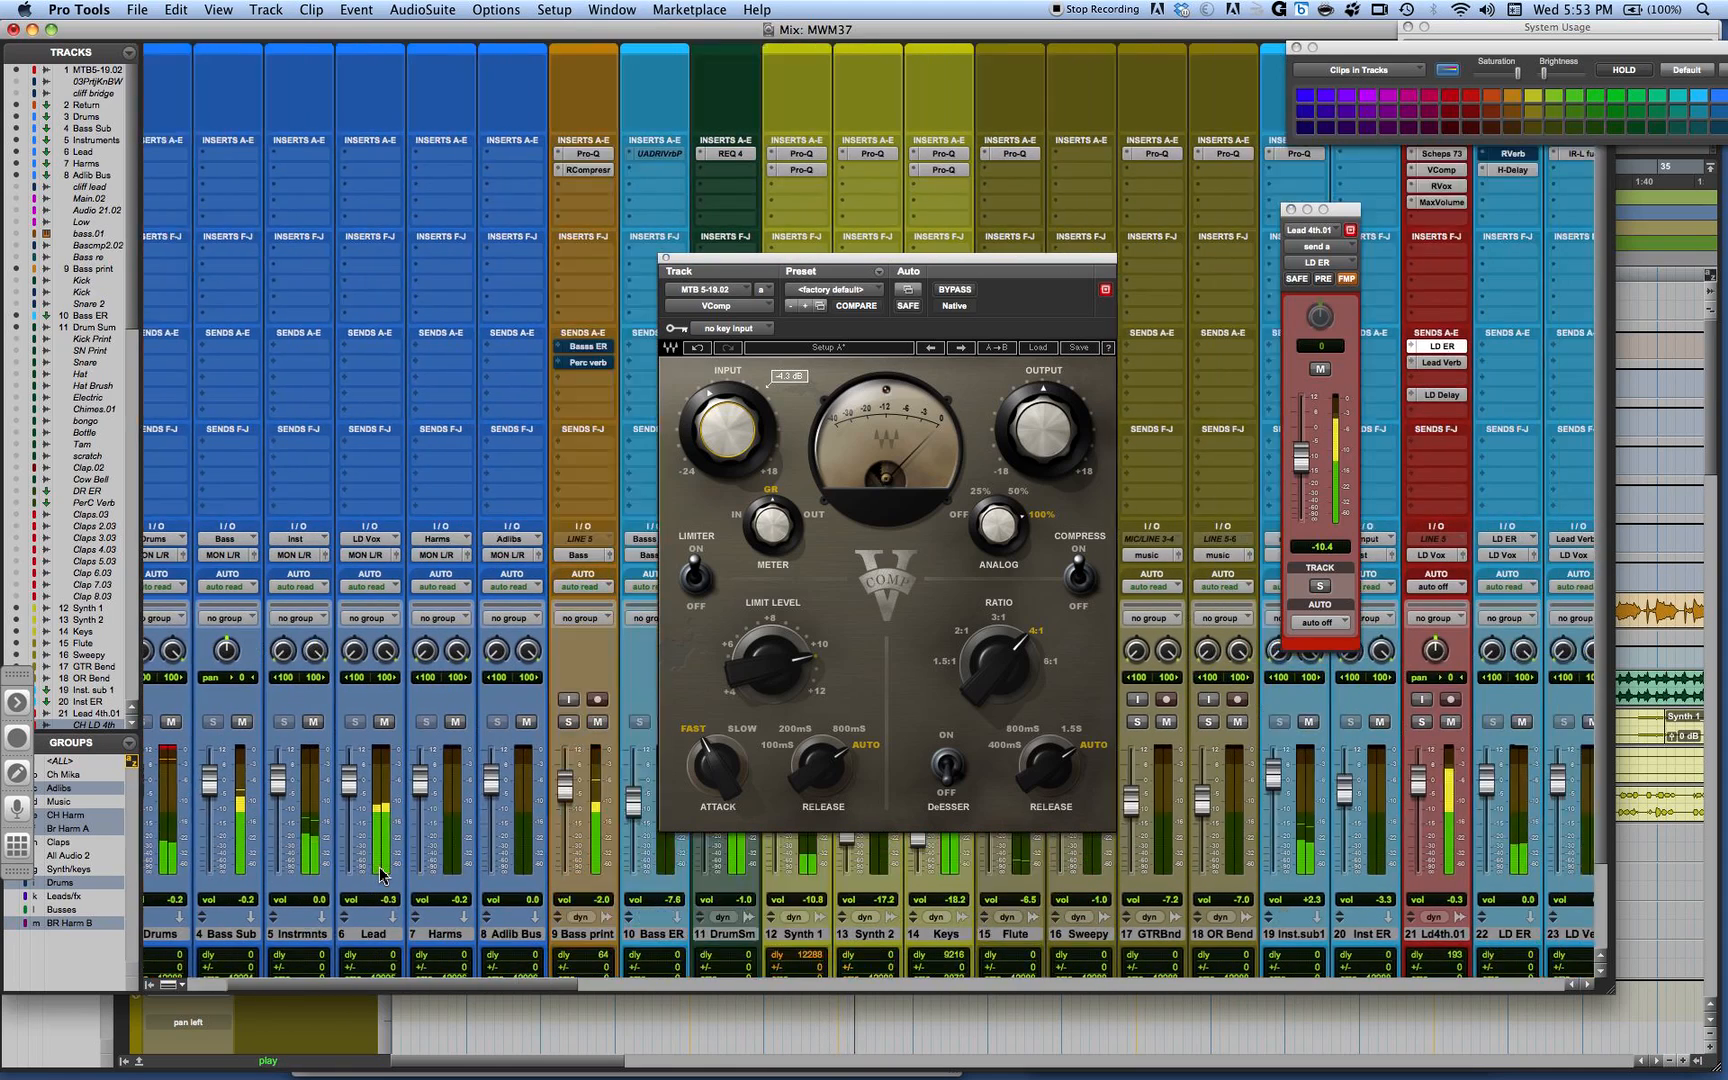
scroll(380, 875, "right", 3)
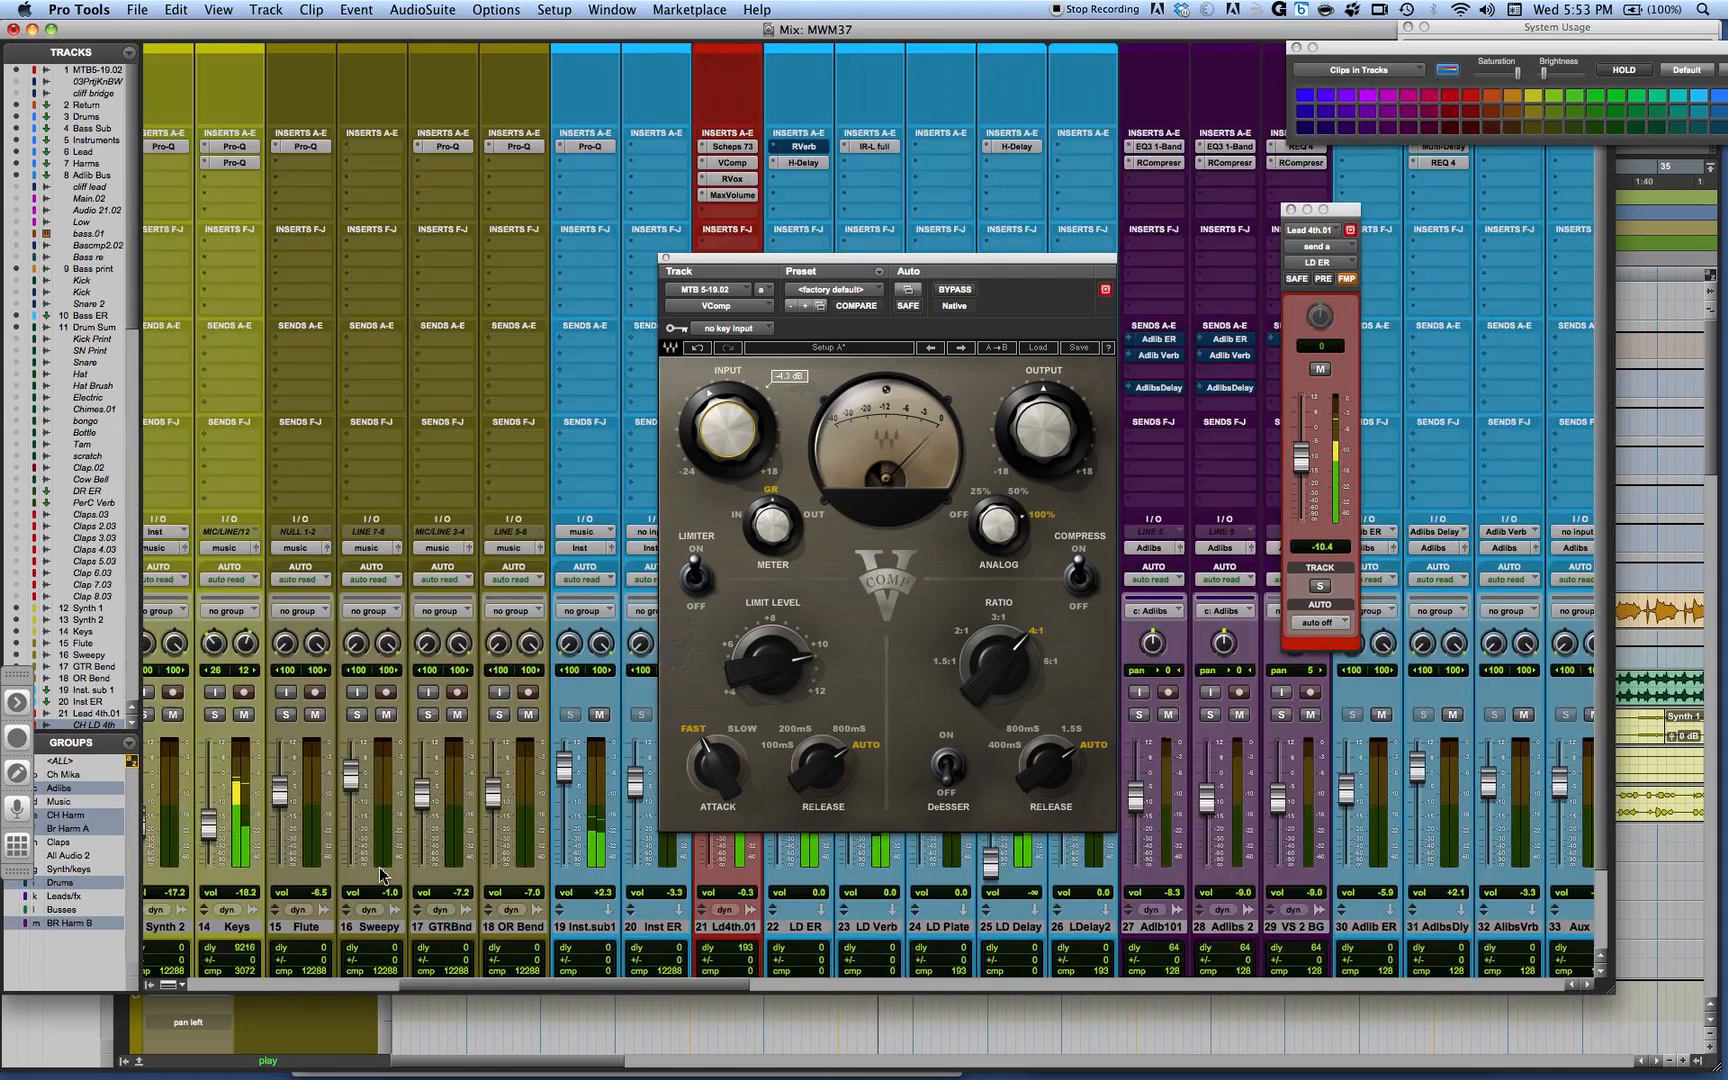
scroll(380, 875, "right", 5)
scroll(380, 875, "right", 20)
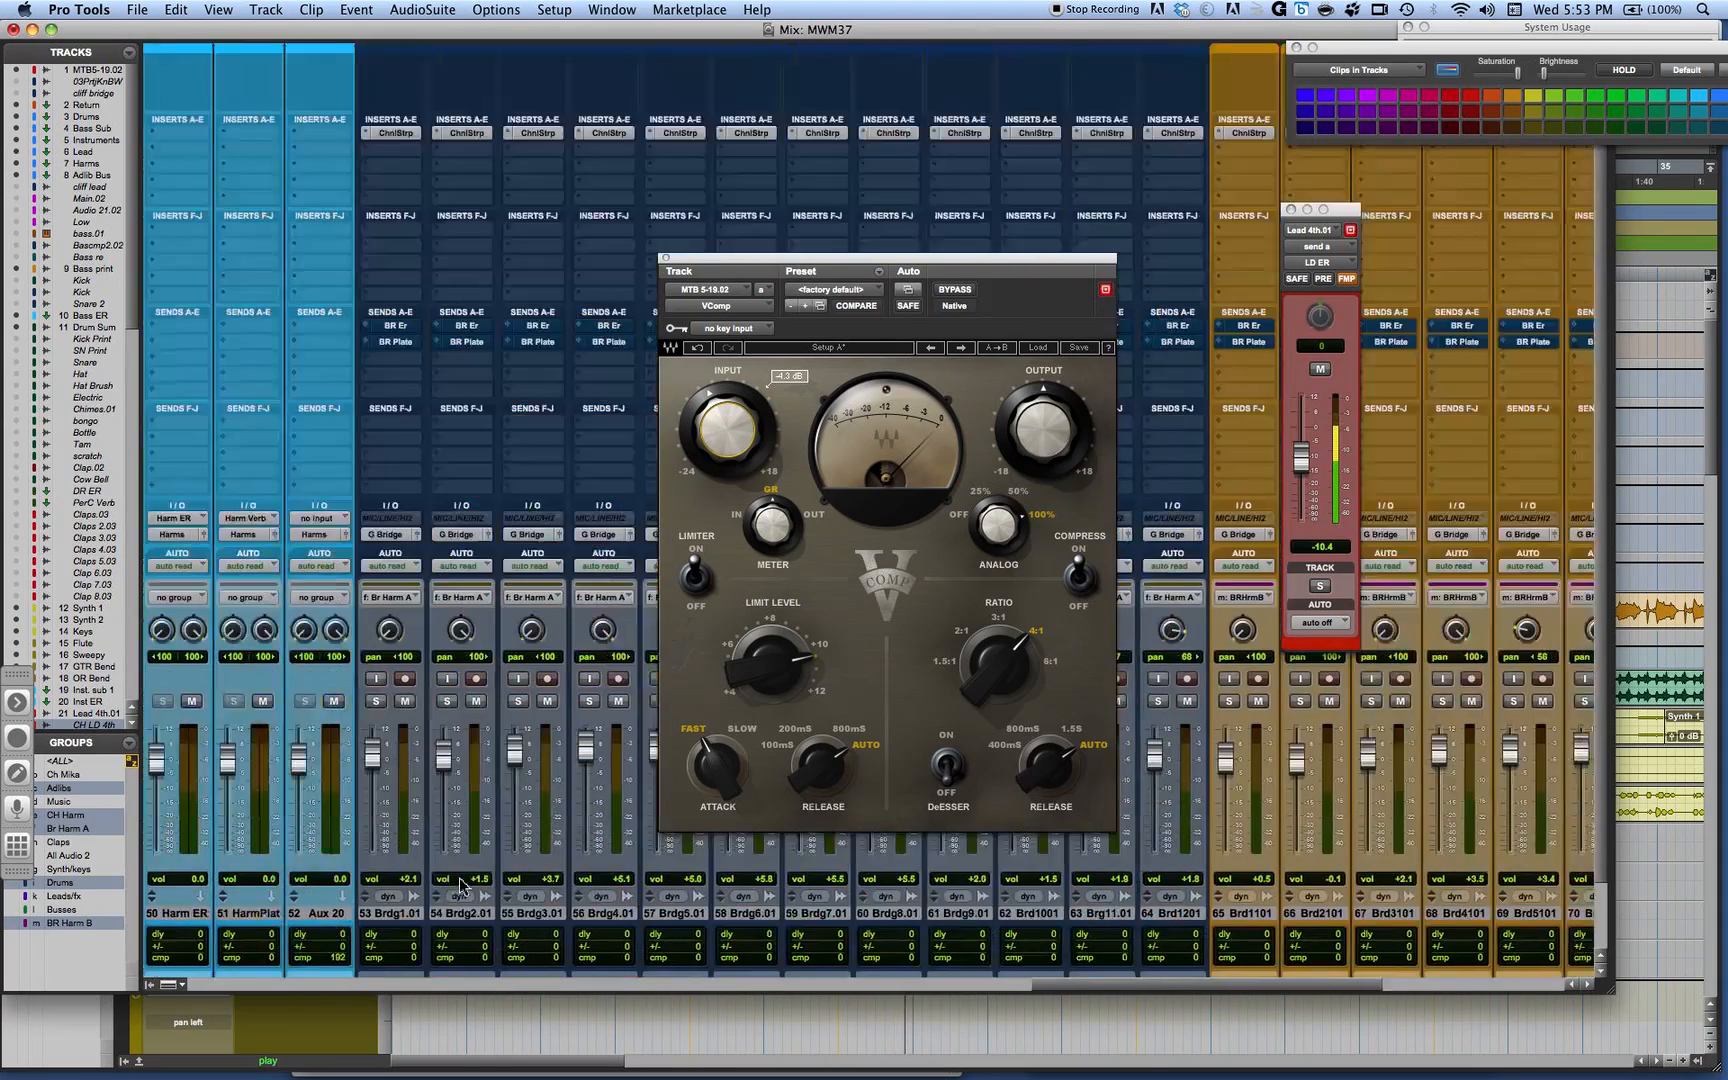
scroll(460, 884, "left", 10)
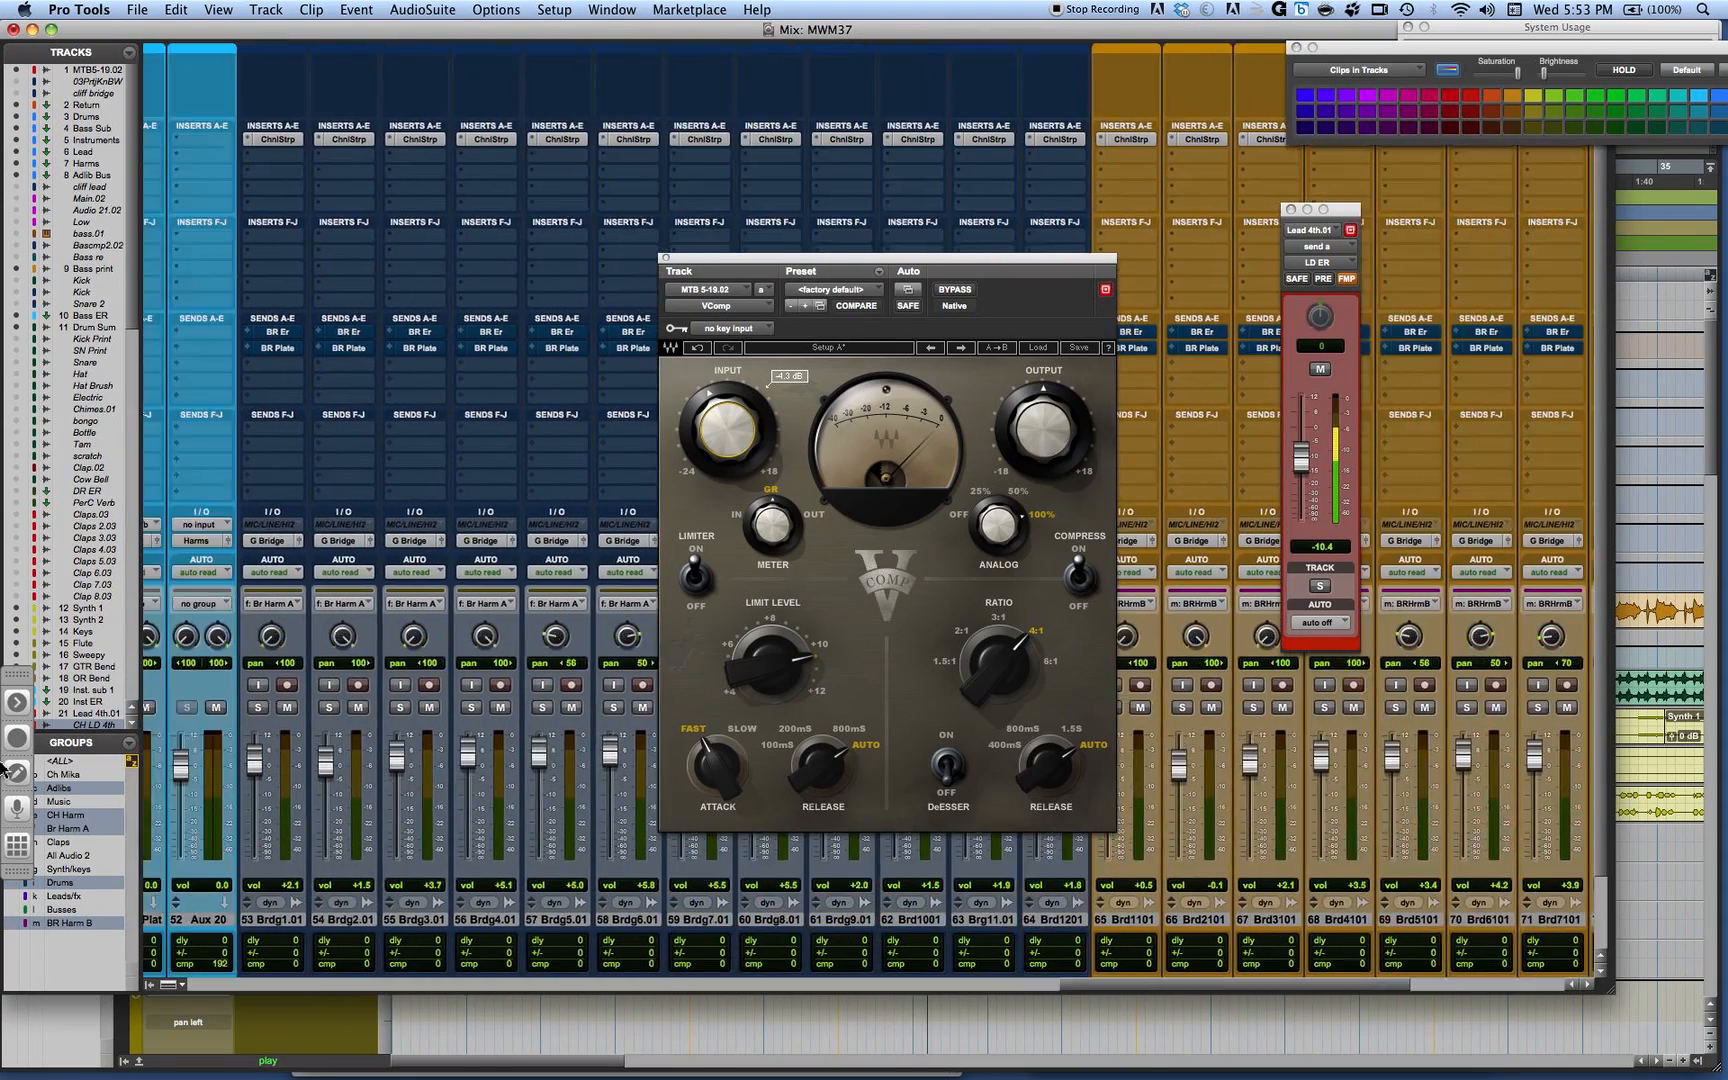
scroll(4, 757, "left", 20)
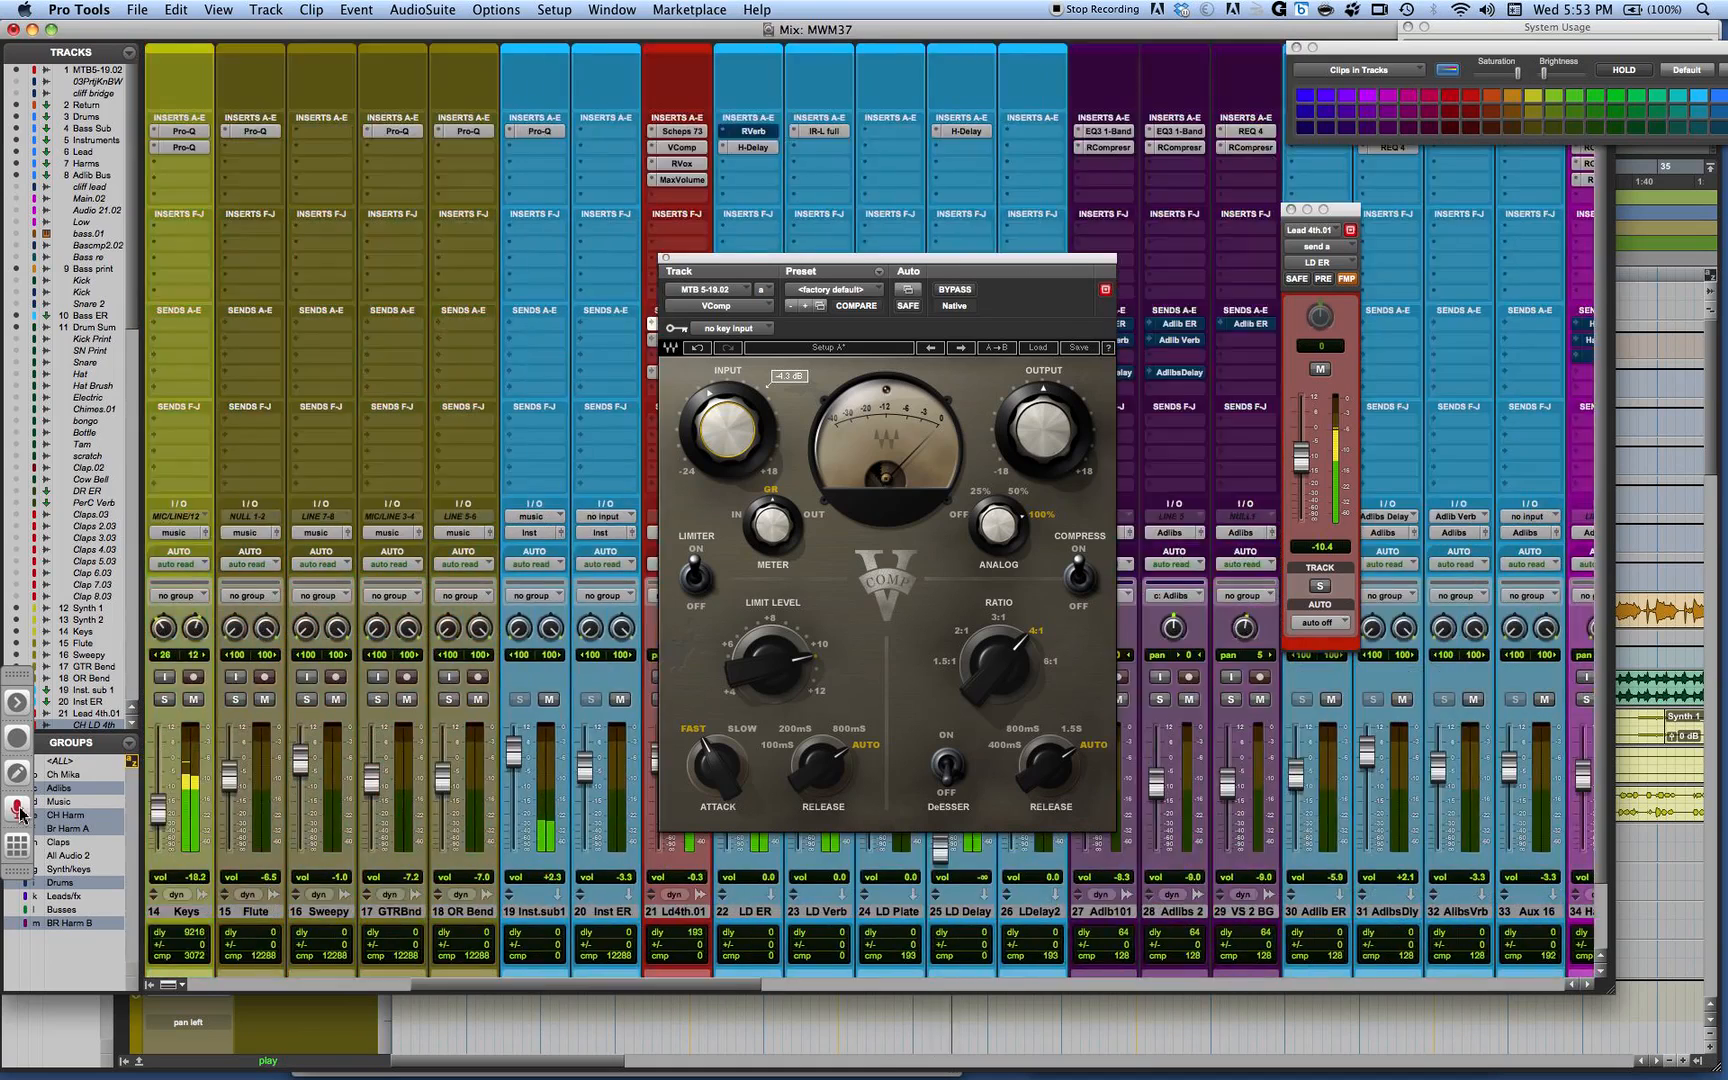
scroll(20, 812, "left", 5)
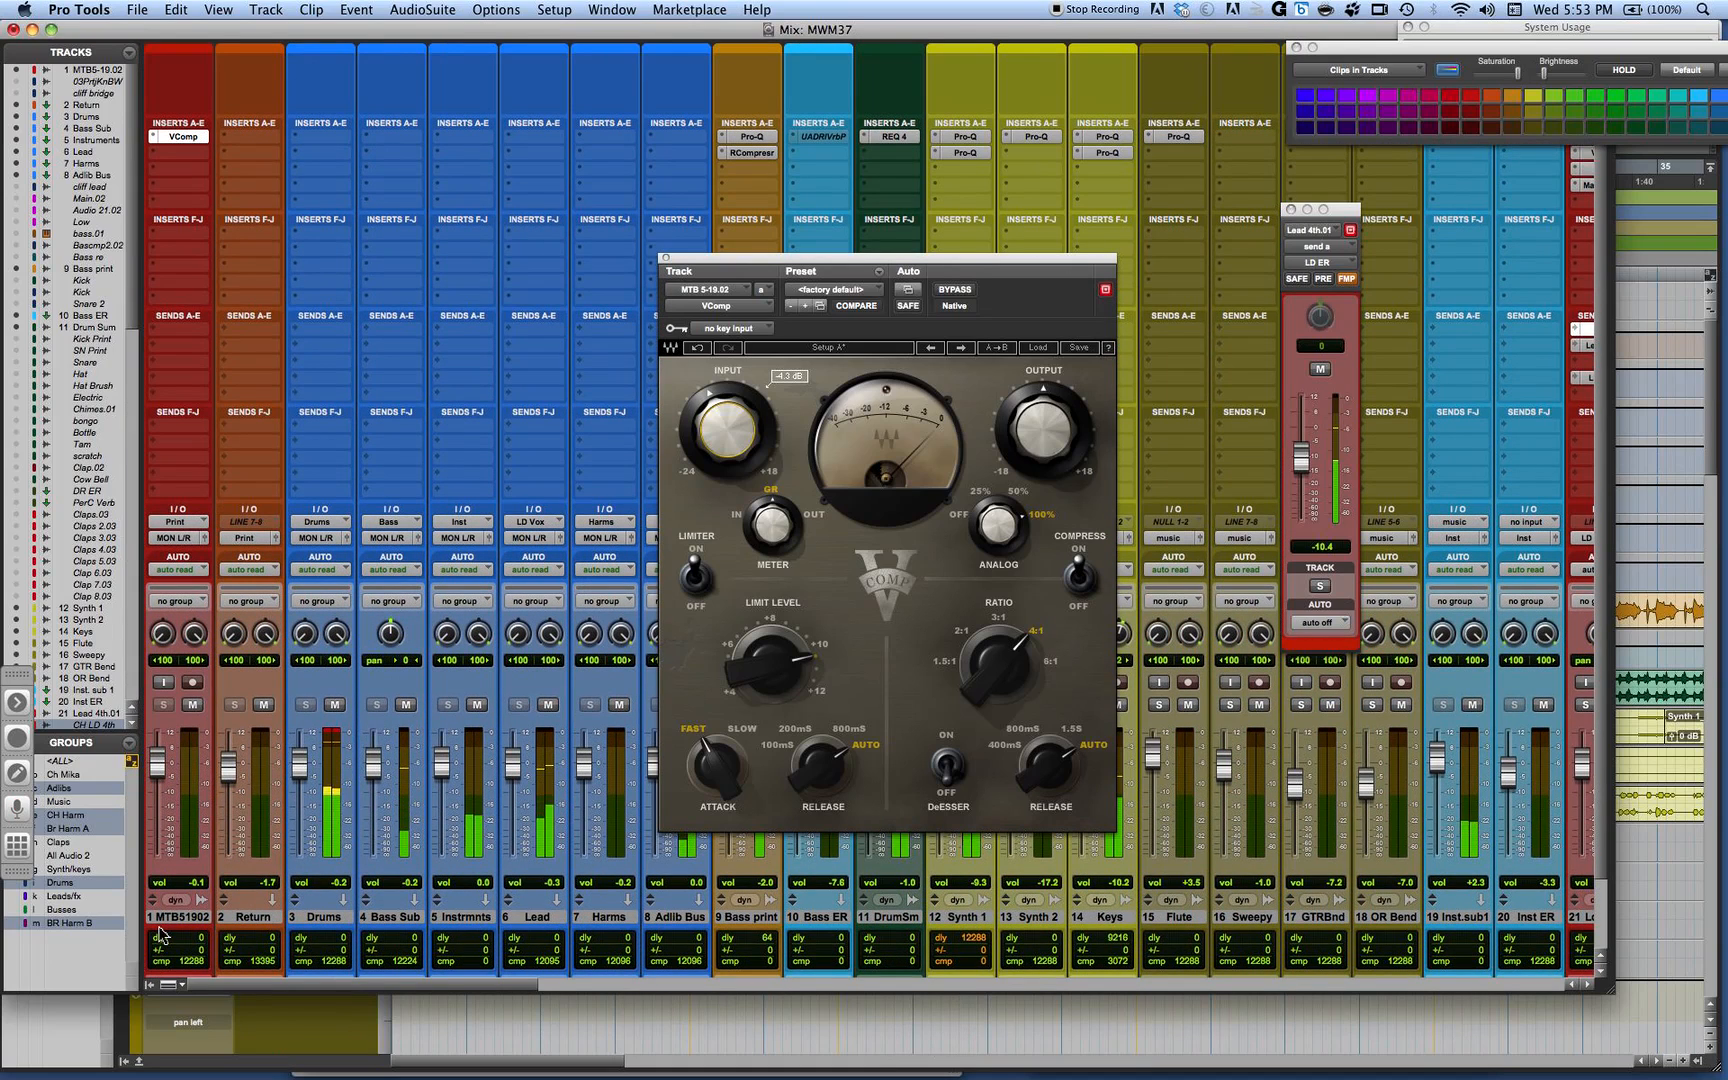
Step: Create one new stereo Master Fader track directly after the Return track
left_click(226, 917)
key("super+shift+n")
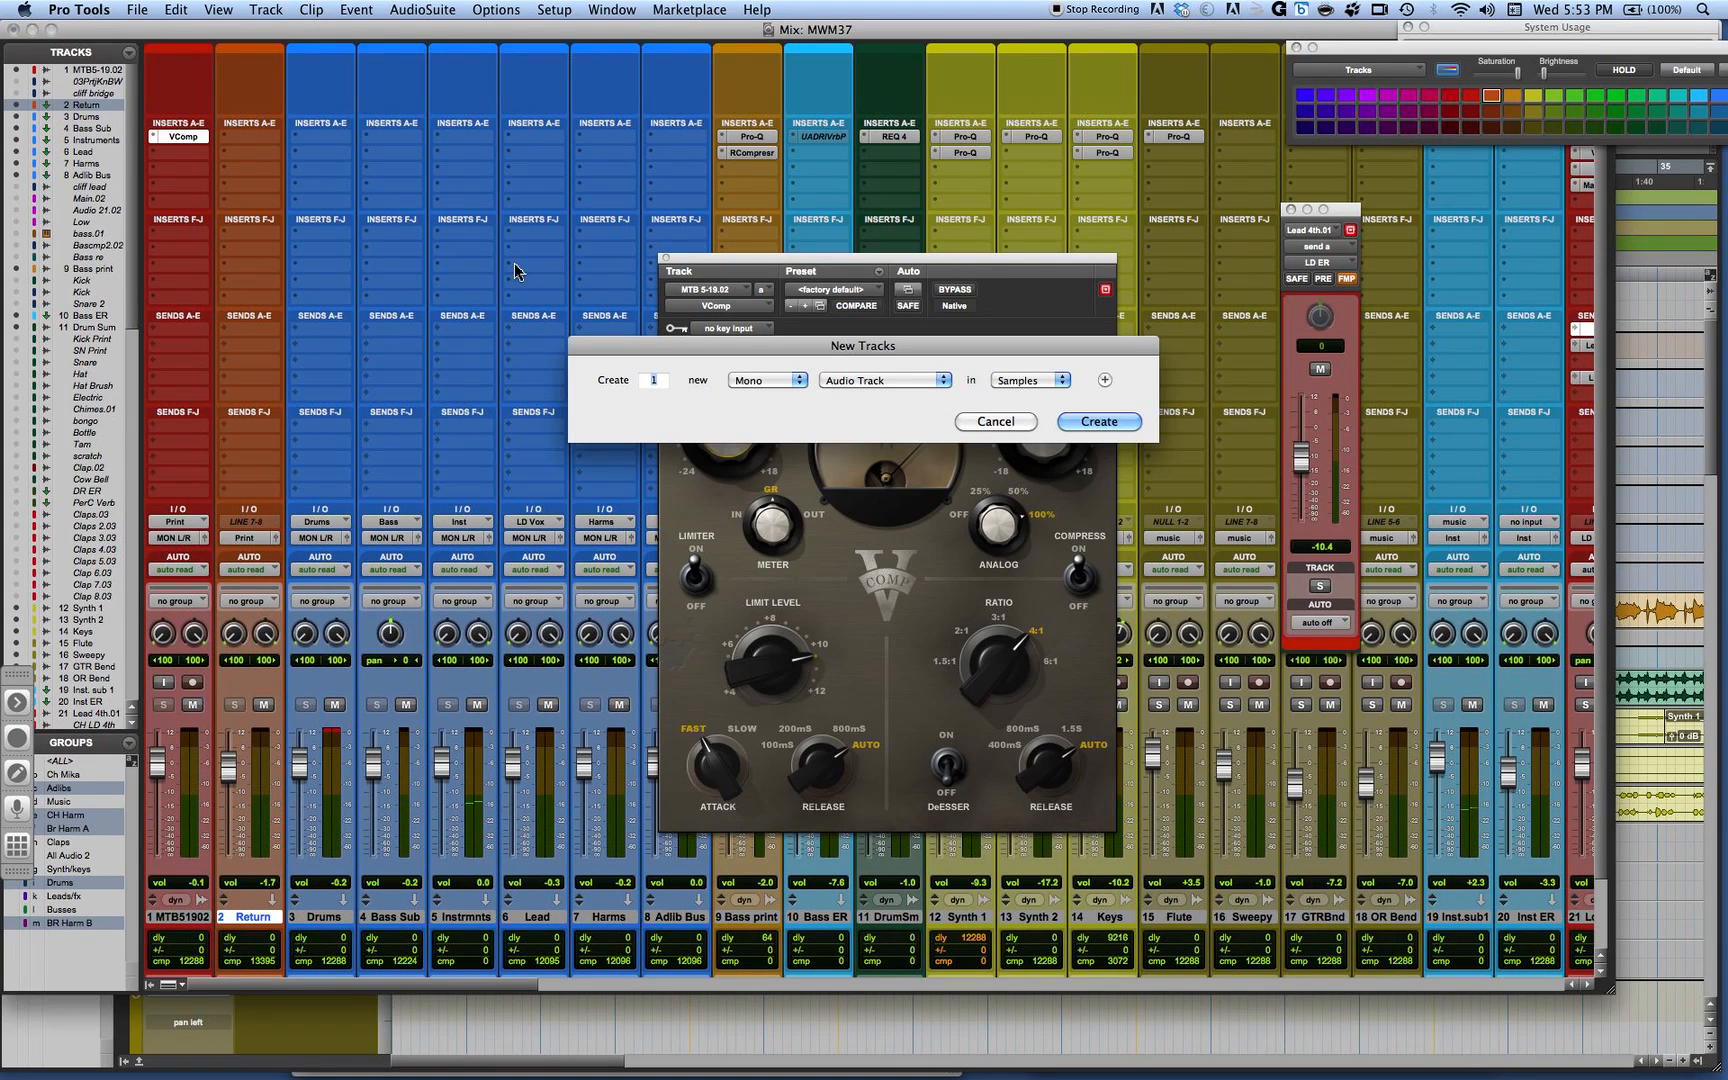
left_click(790, 381)
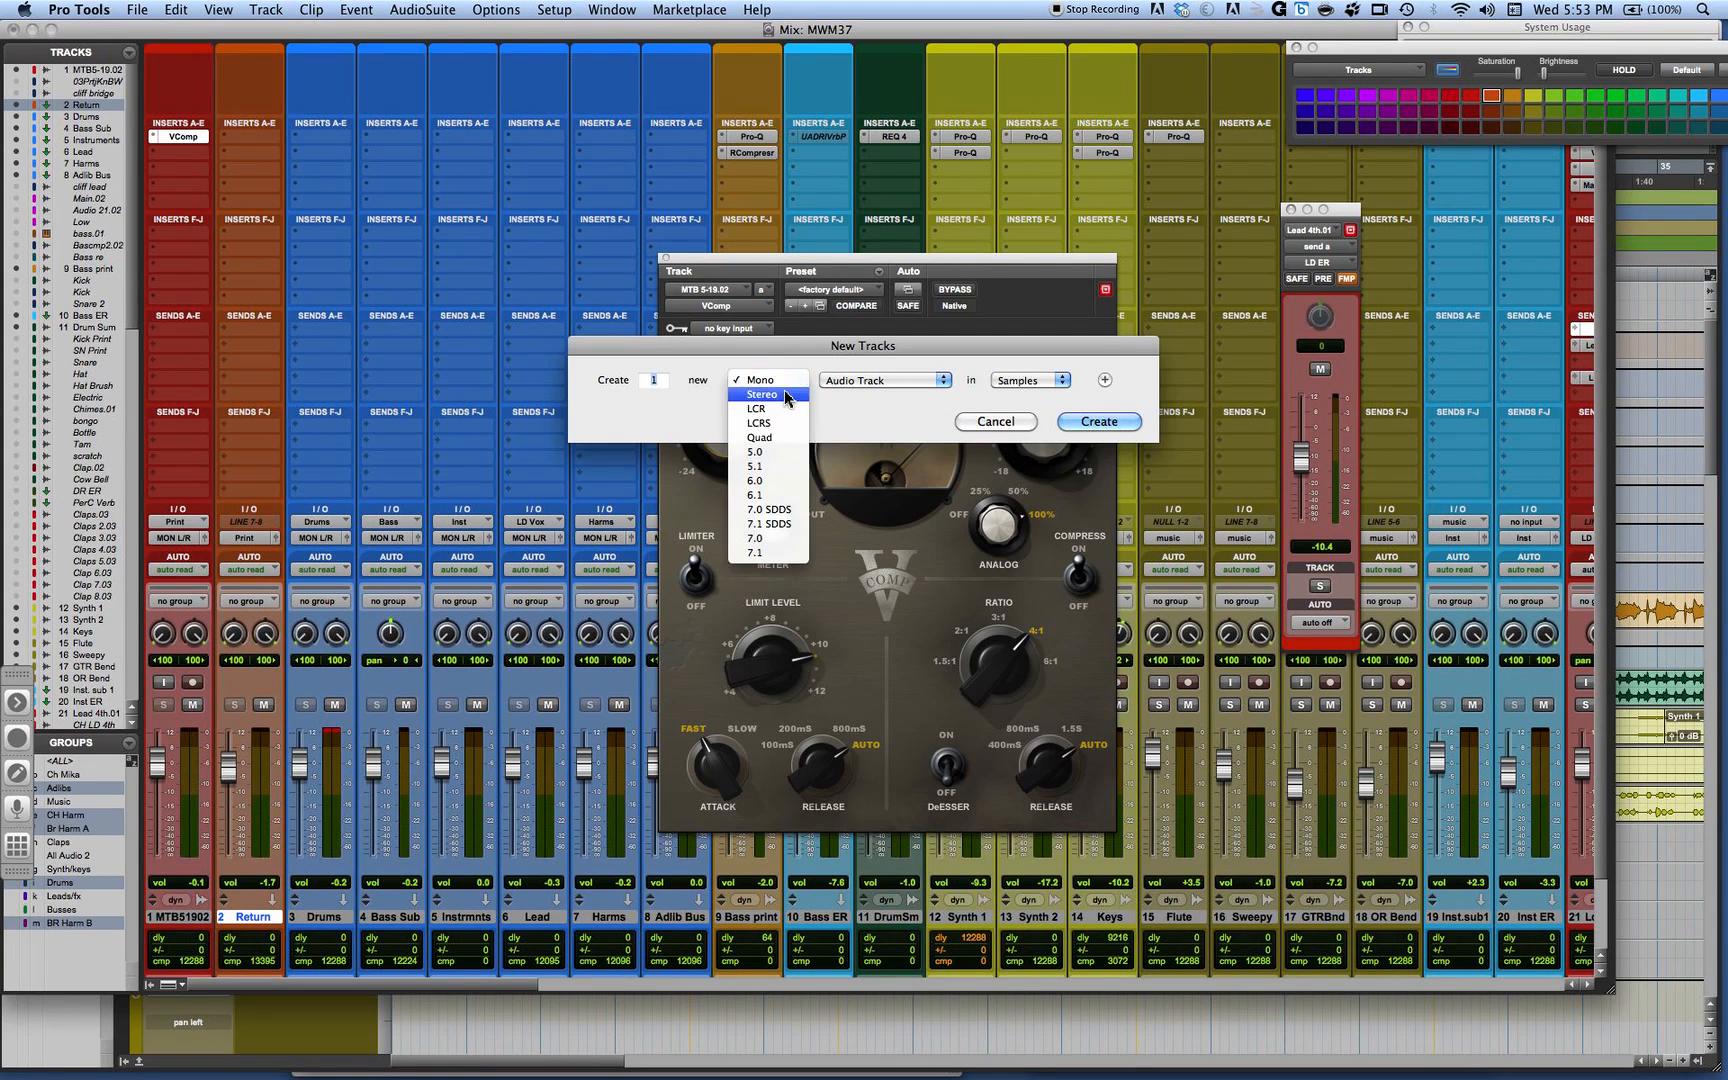
left_click(784, 395)
left_click(940, 381)
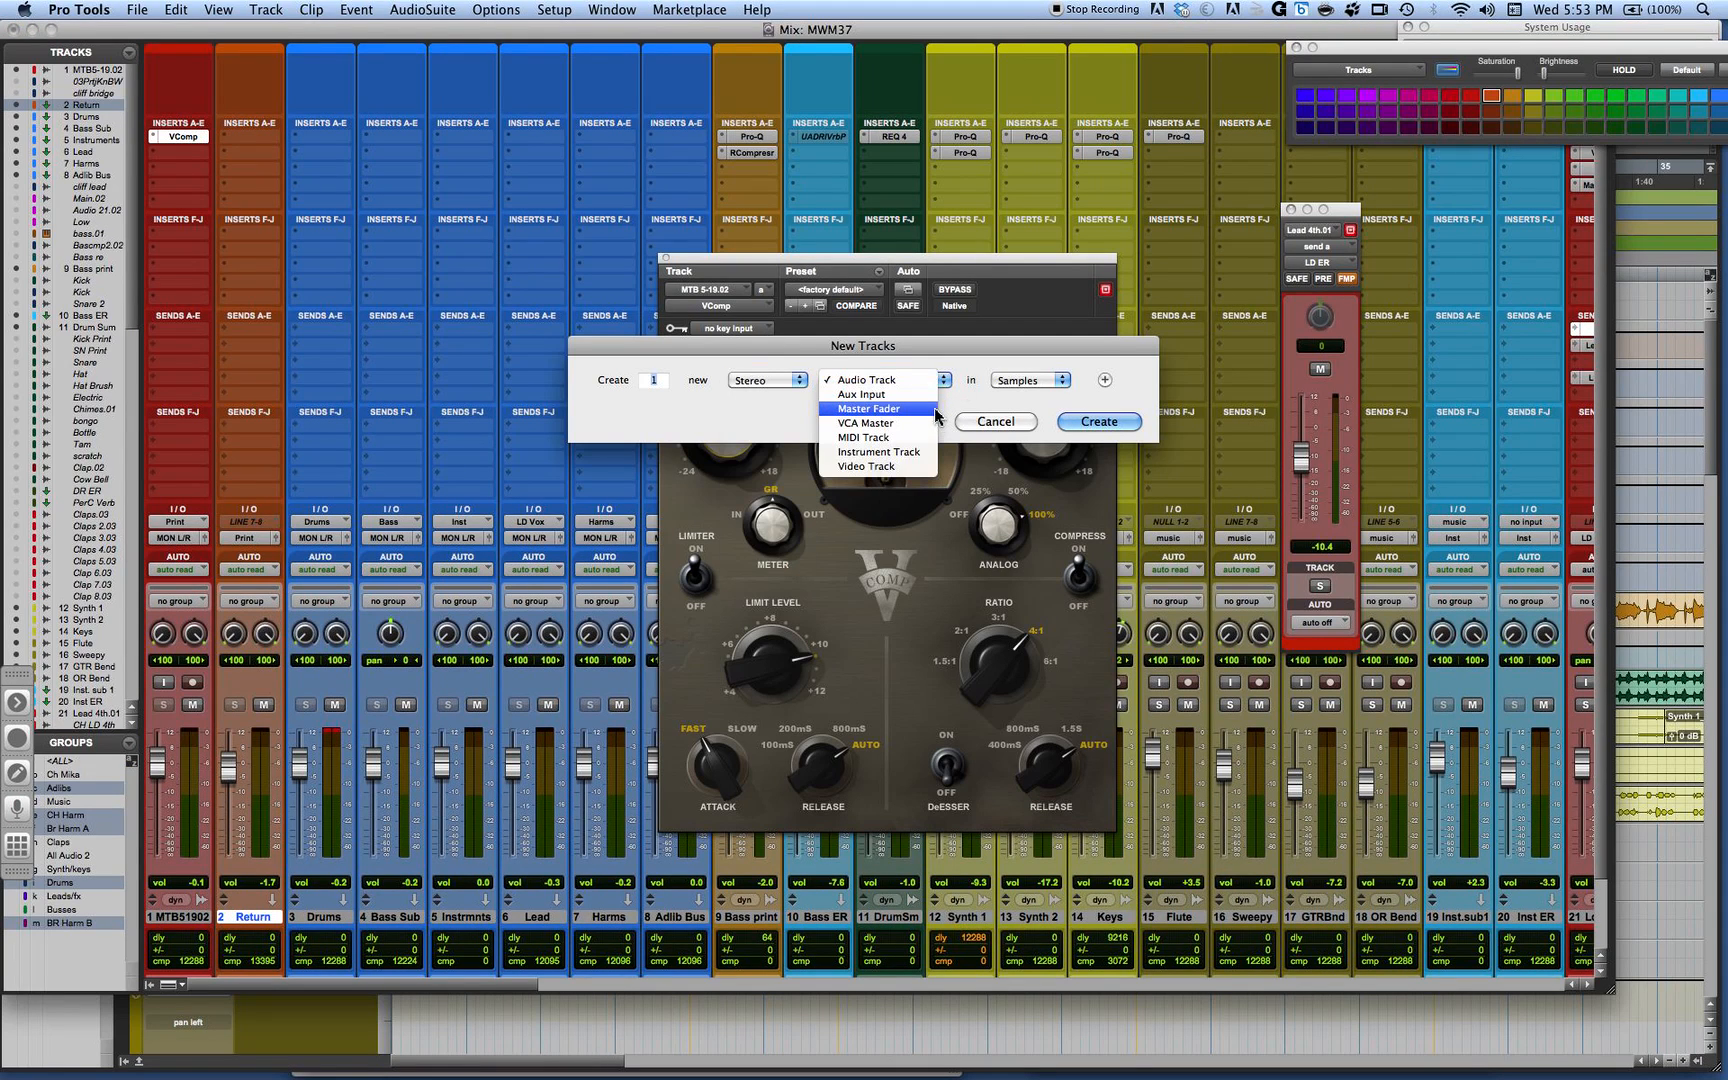
left_click(938, 414)
left_click(1100, 423)
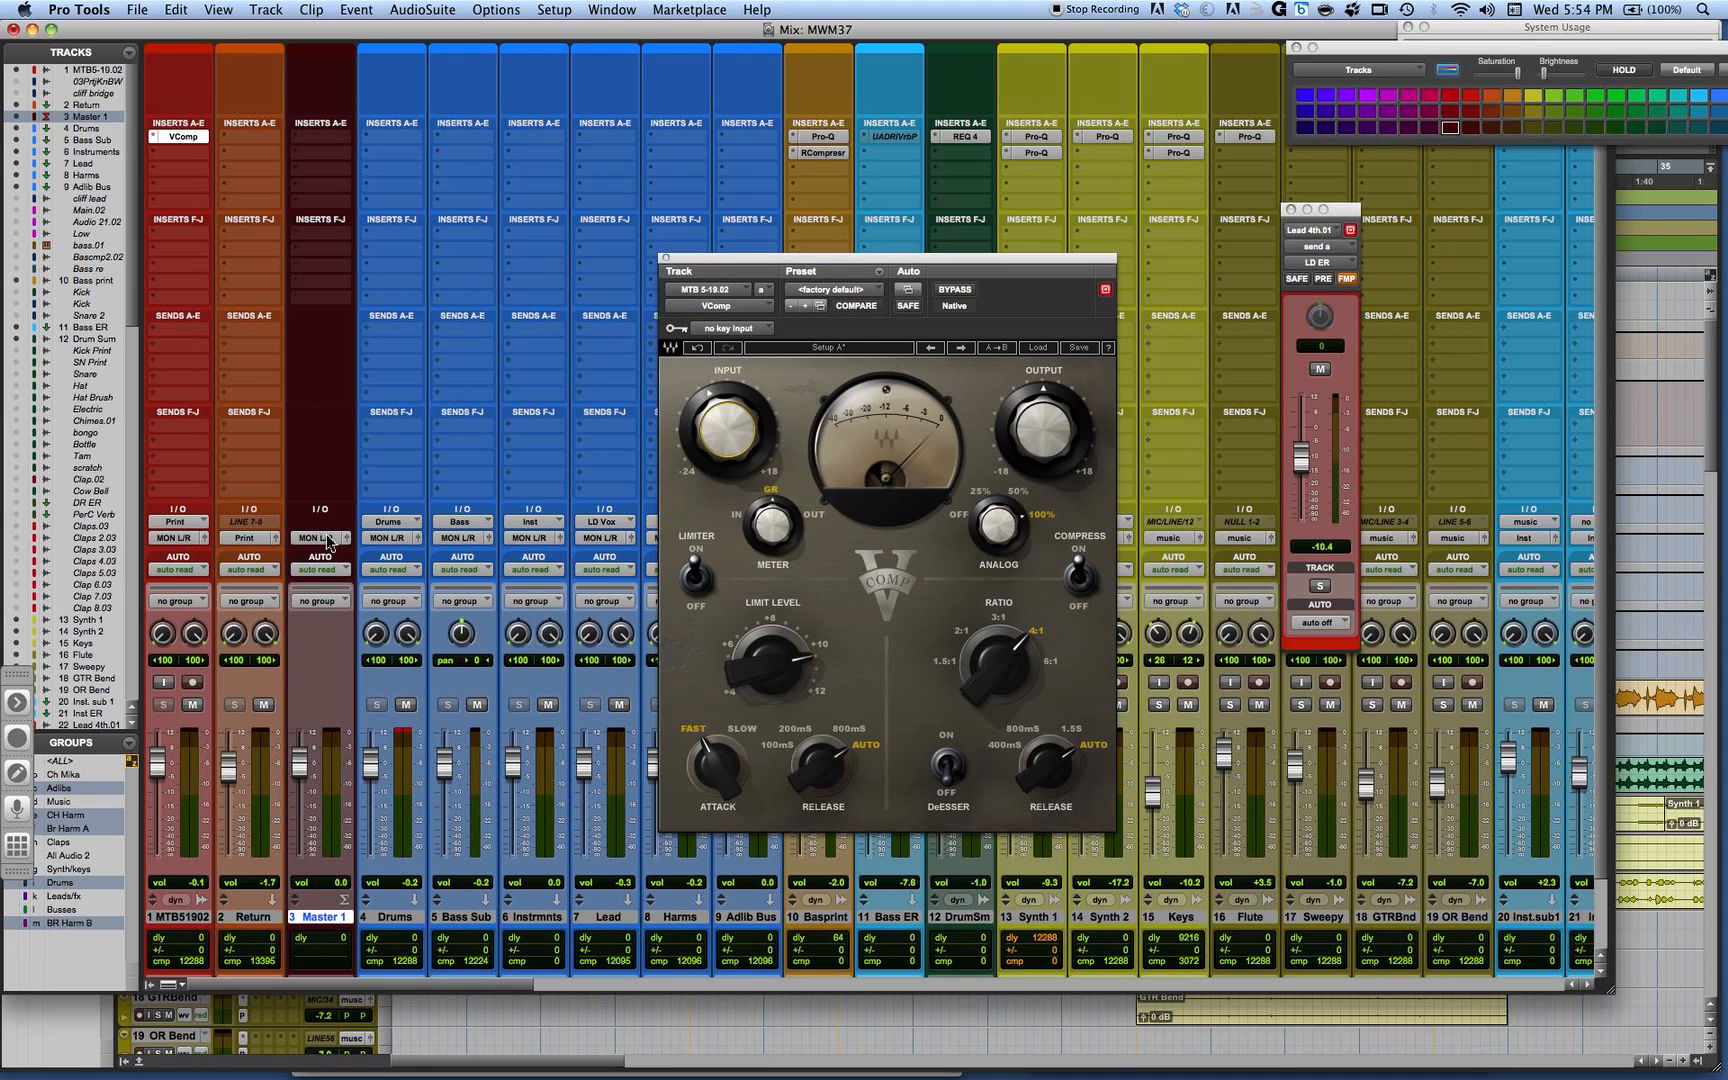
Step: Move the VComp insert from the MTB 5-19.02 track to the stereo master fader and start playback
left_click_drag(162, 138, 330, 143)
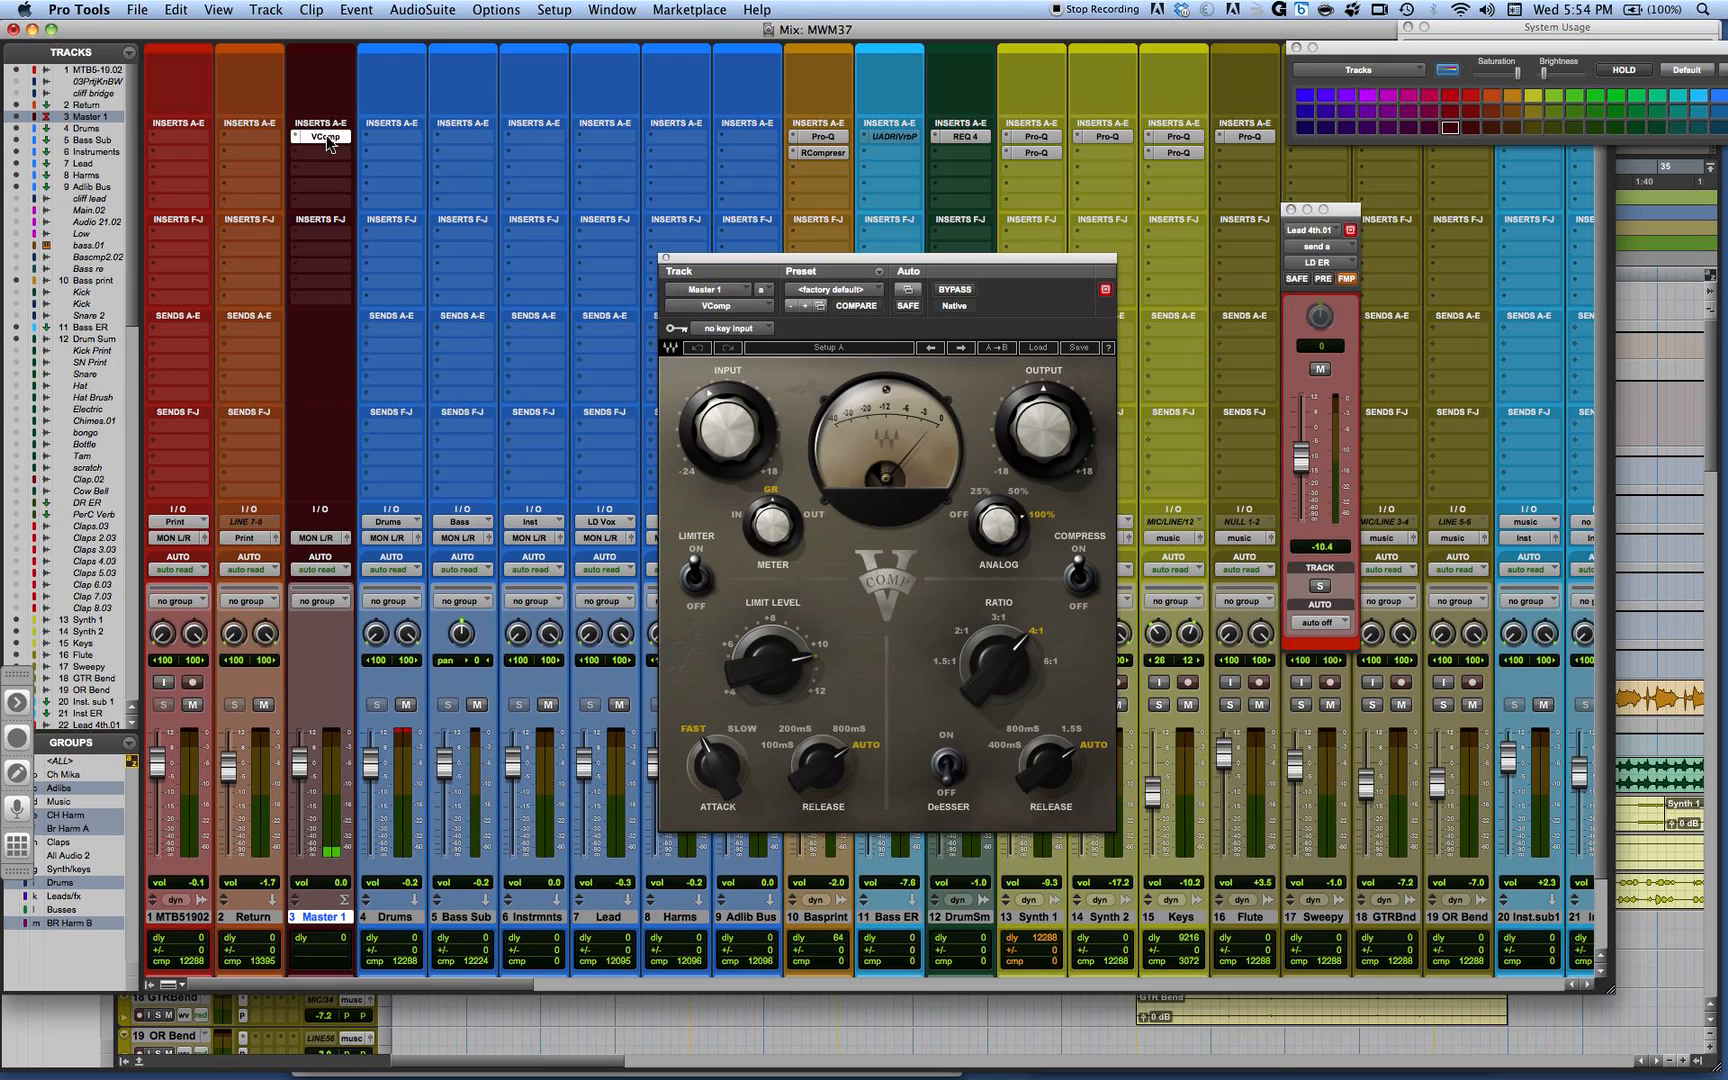
key("space")
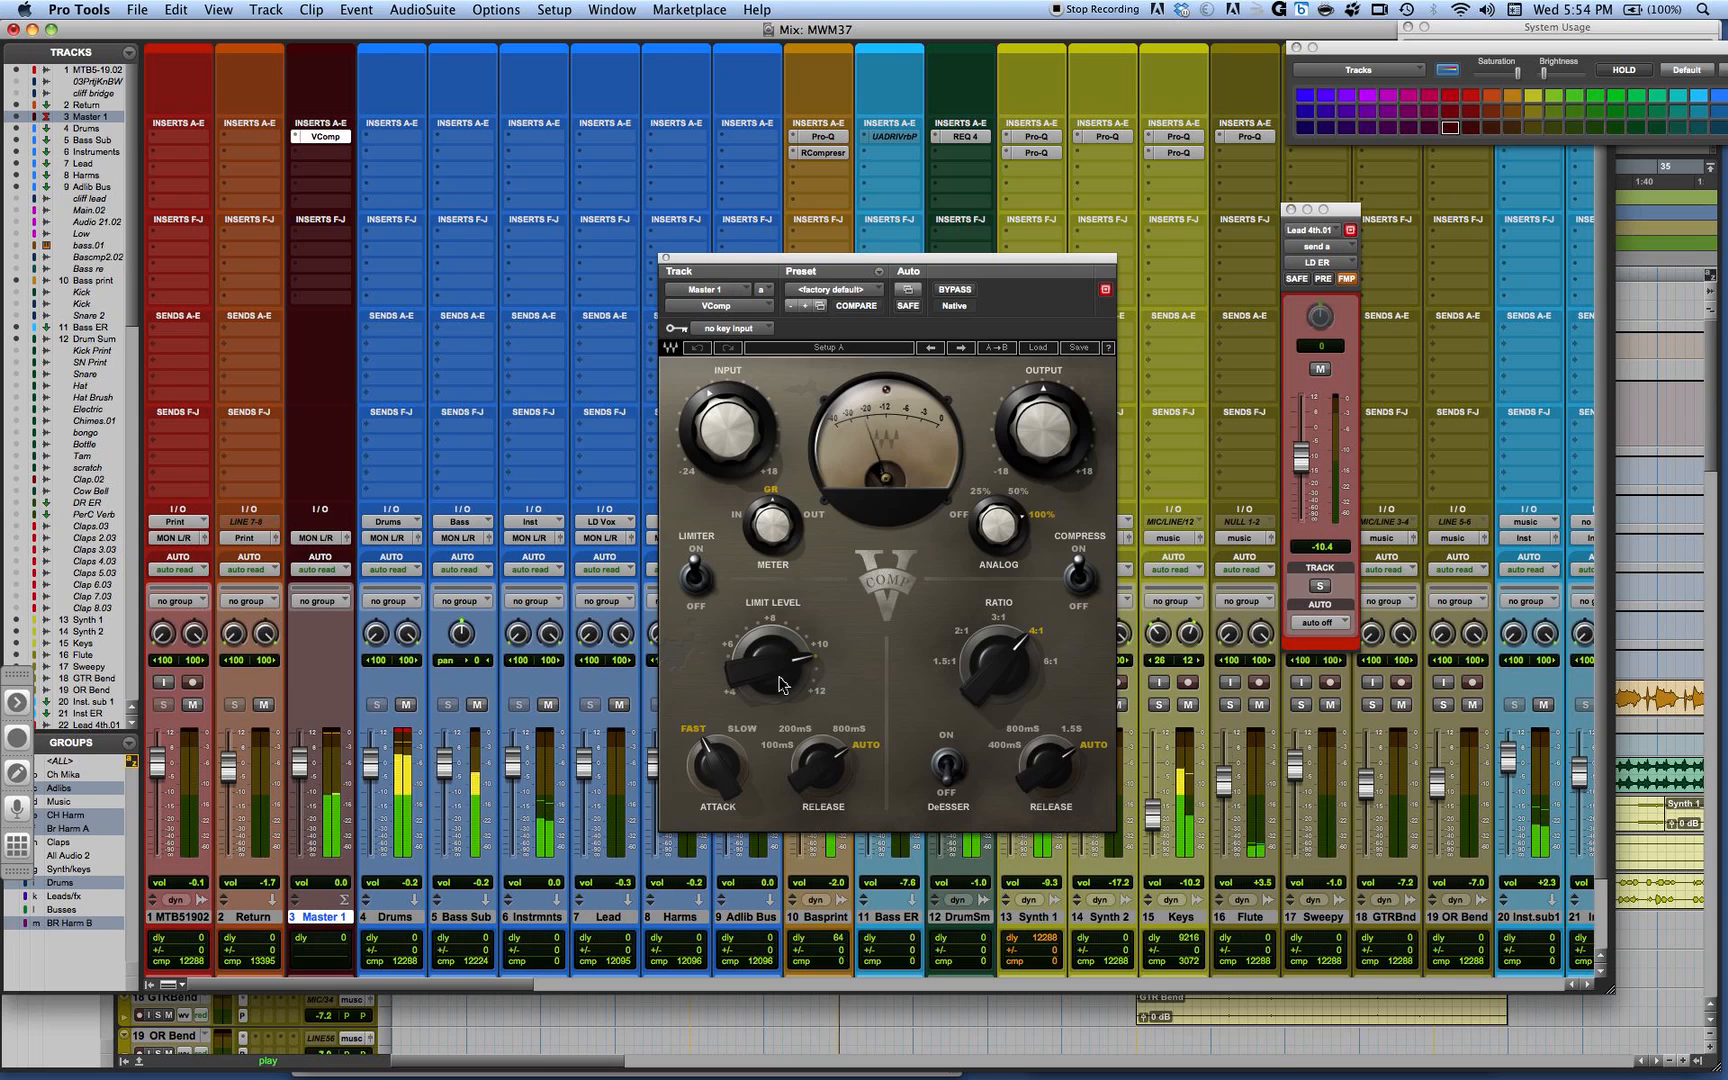
Step: Switch off the master fader's VComp limiter, nudge its input and set the compressor release to 400 ms
left_click(697, 578)
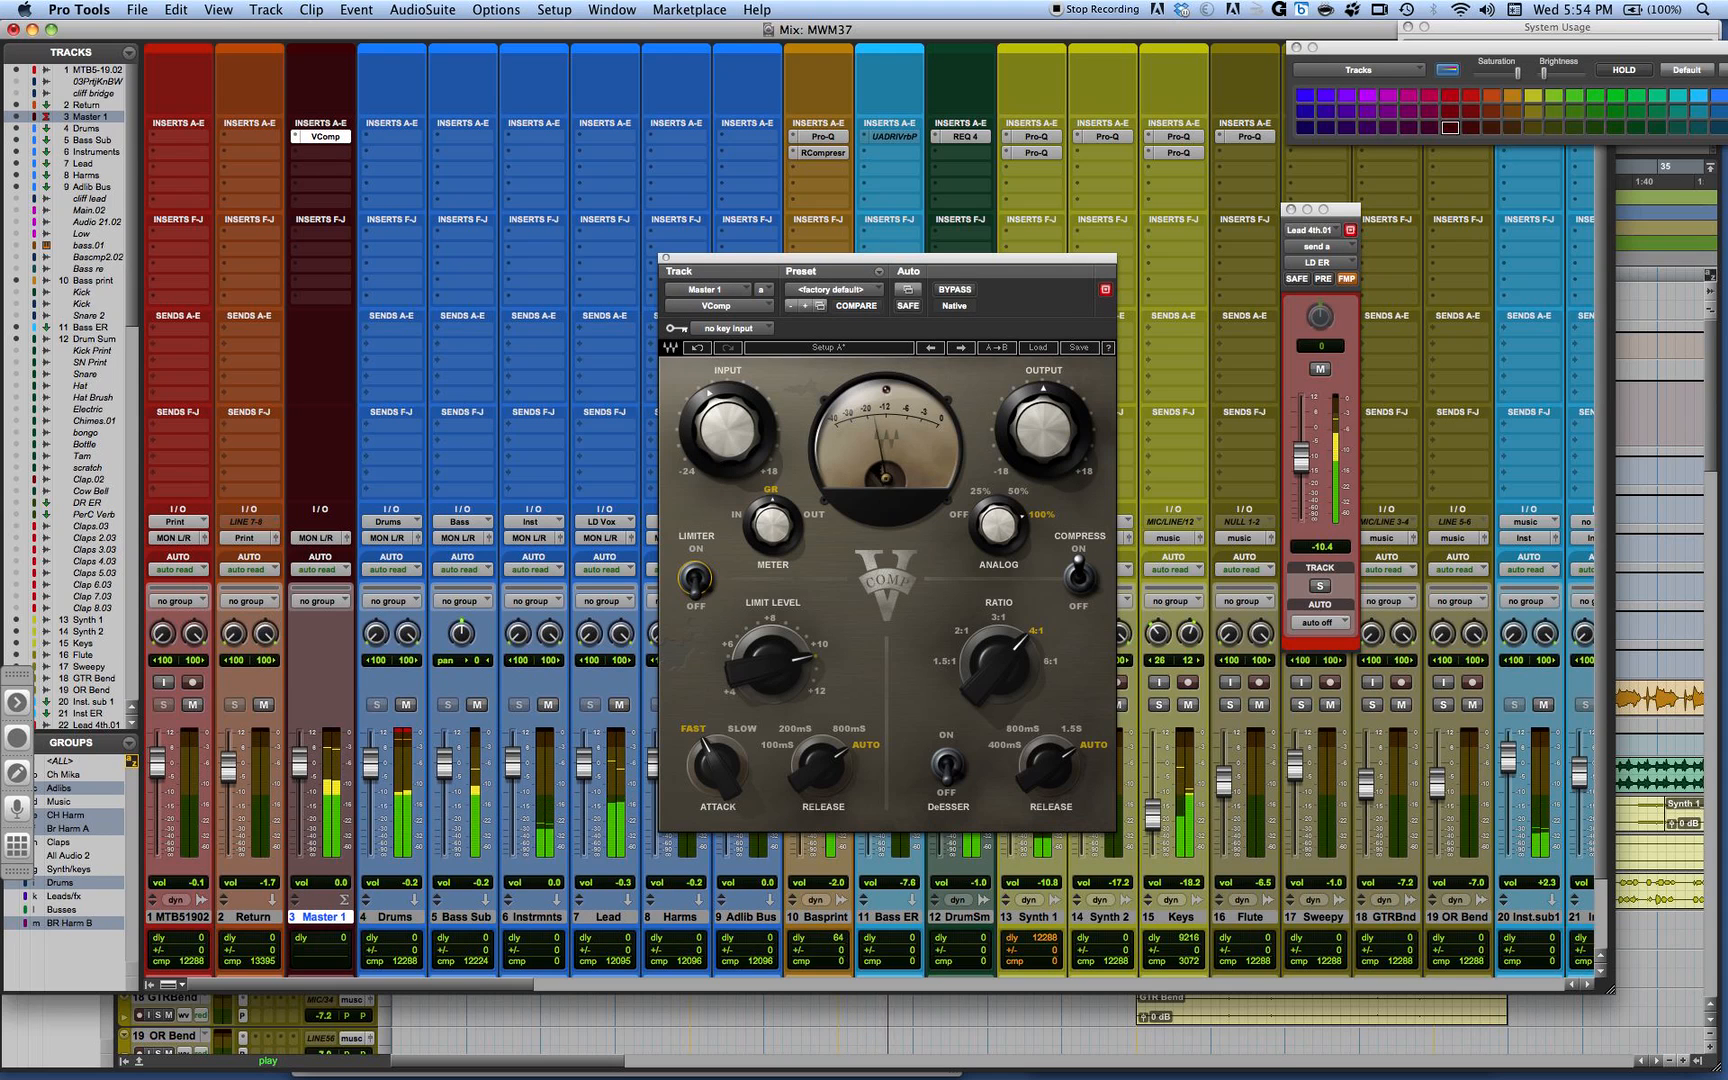
left_click_drag(728, 433, 728, 441)
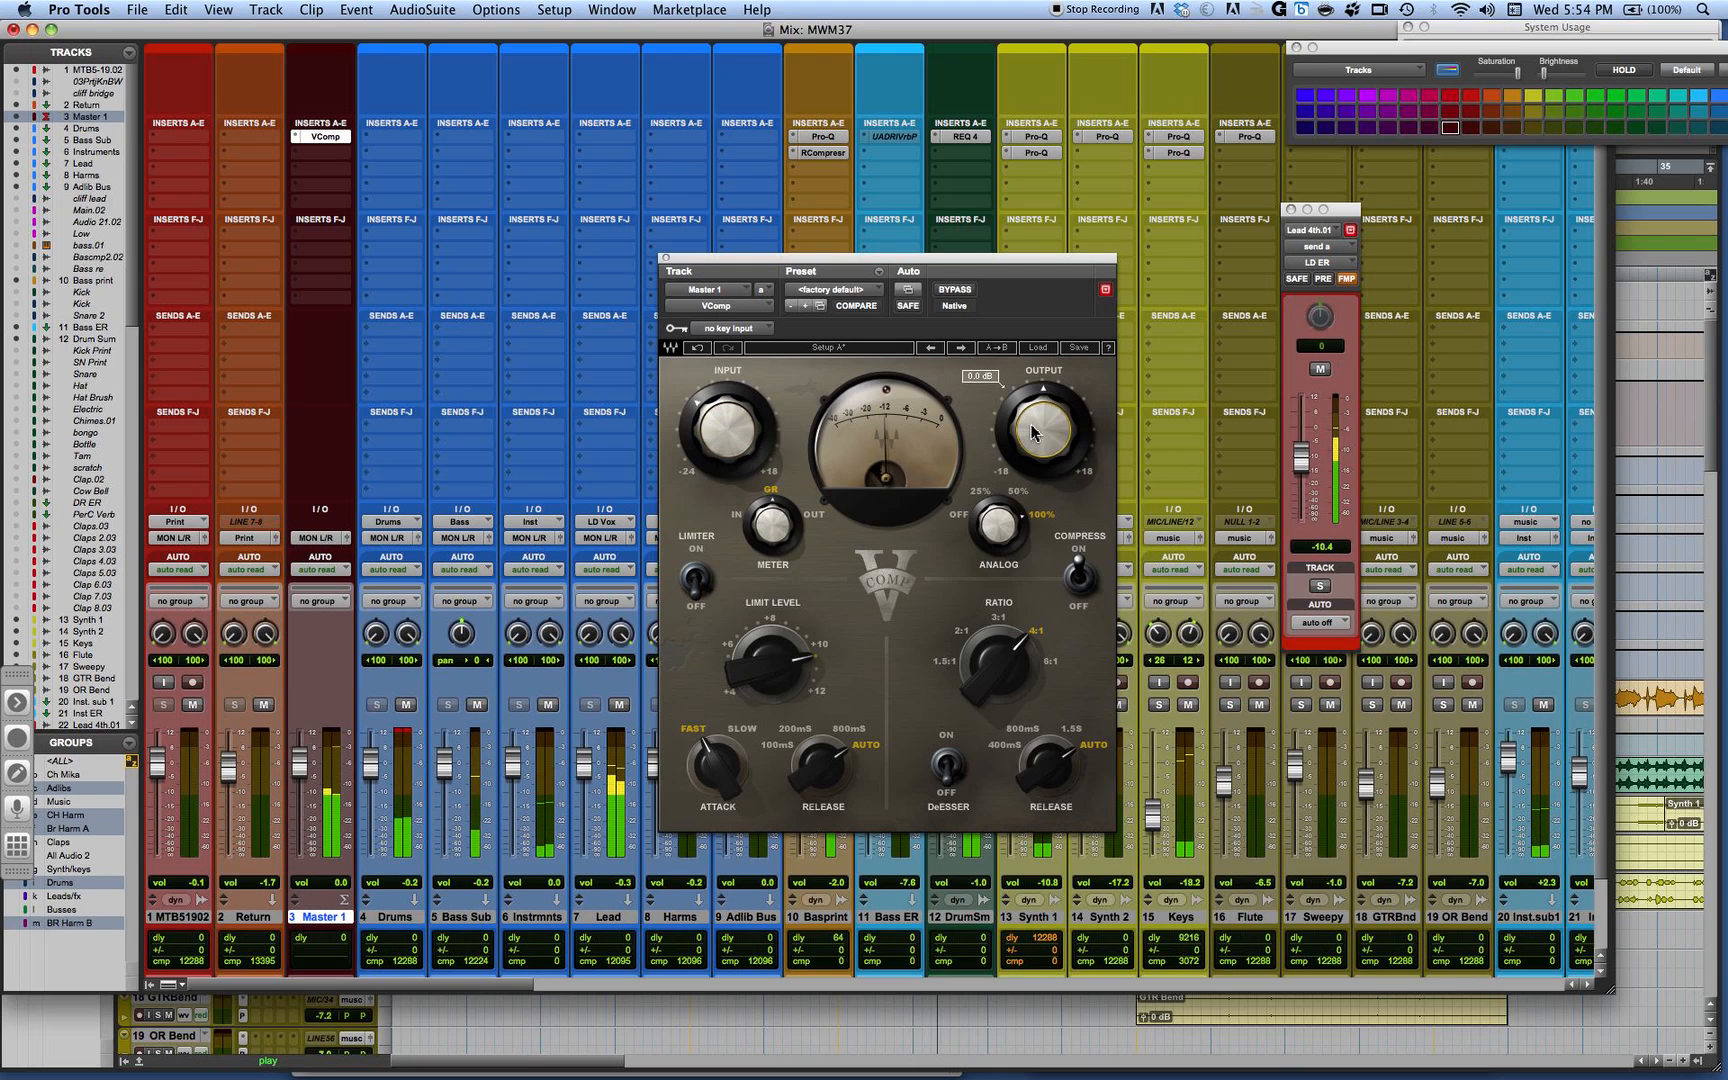
left_click(1005, 746)
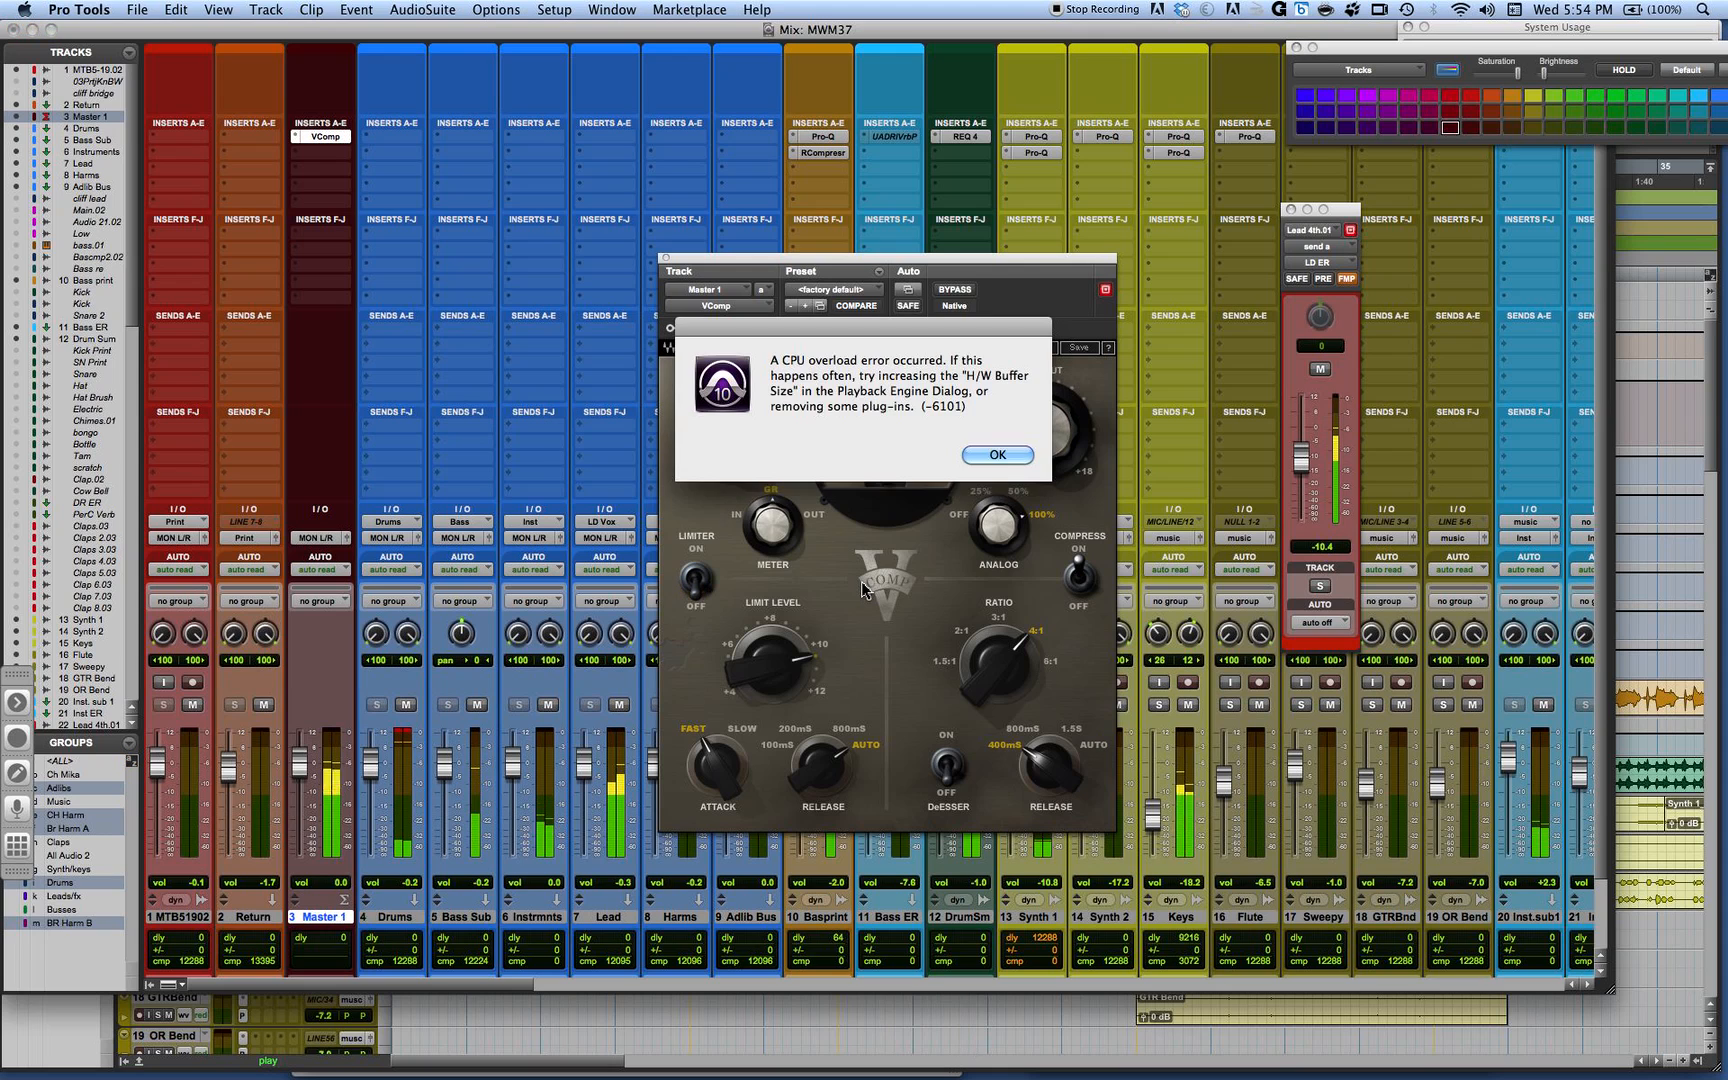
Step: Dismiss the CPU overload error and, during playback, step the VComp ratio from 1.5:1 through 2:1, 3:1 and 4:1 up to 6:1
left_click(993, 456)
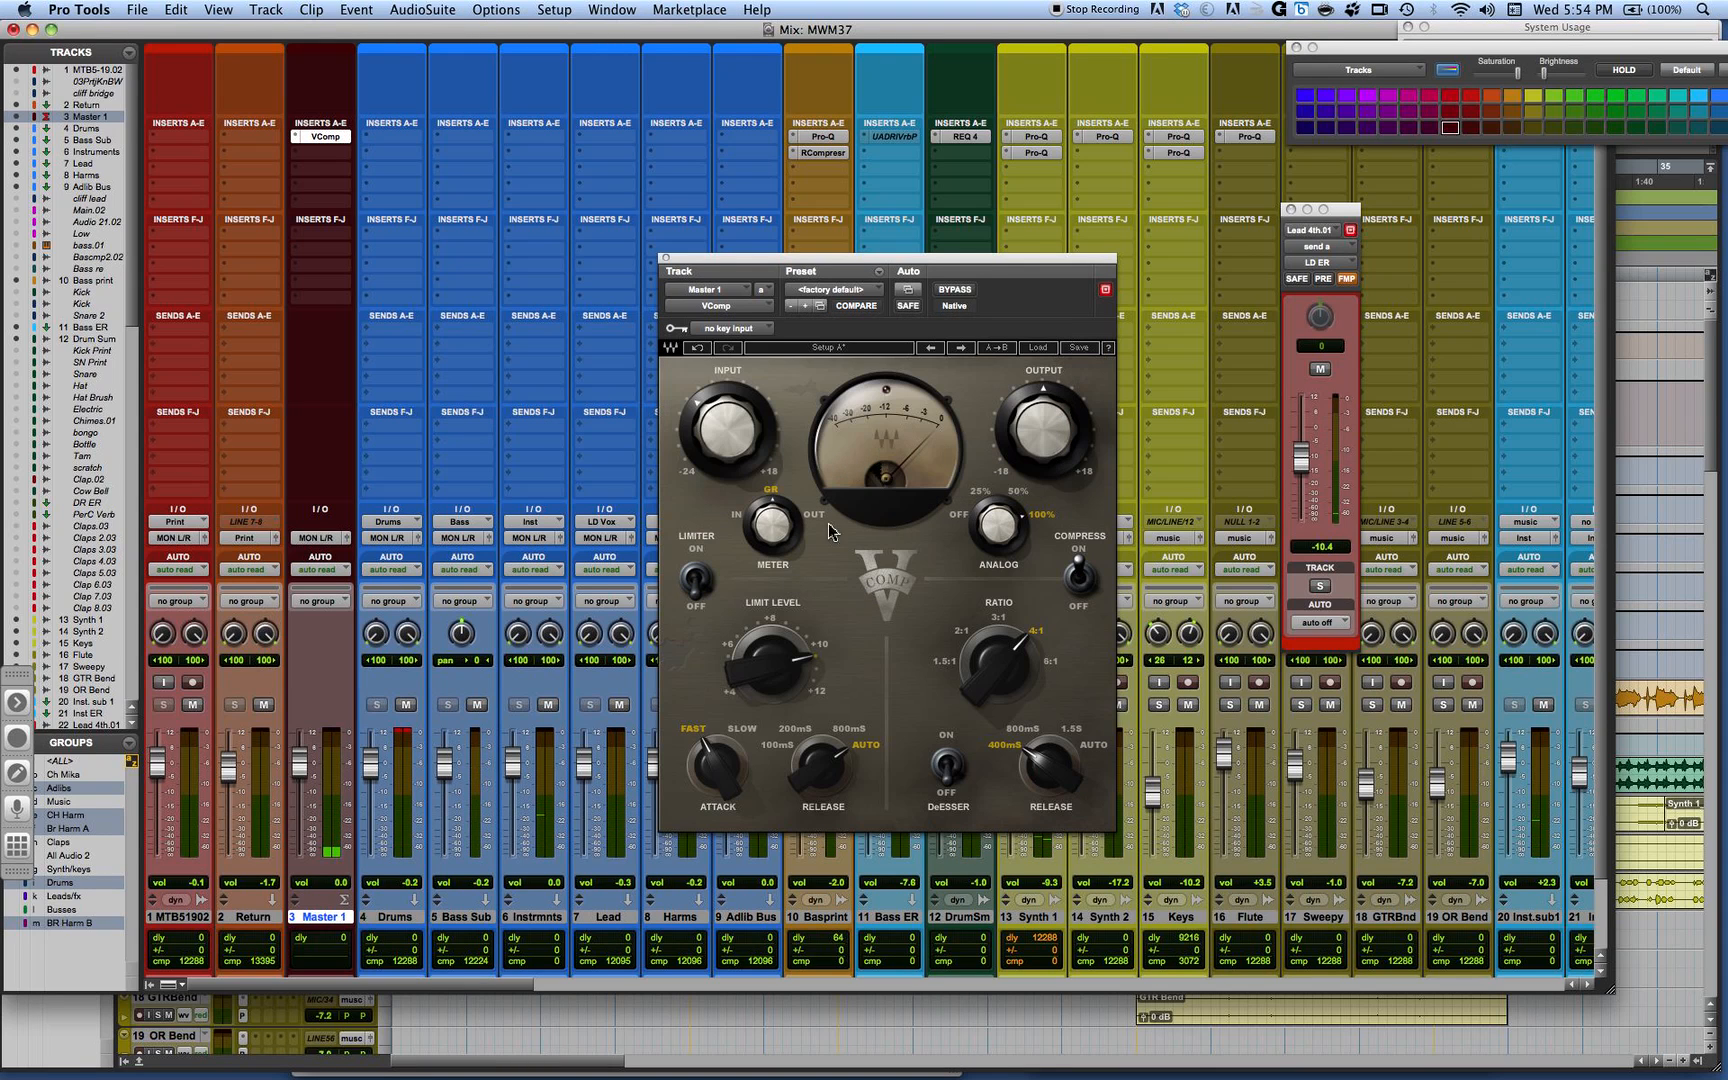
left_click(940, 660)
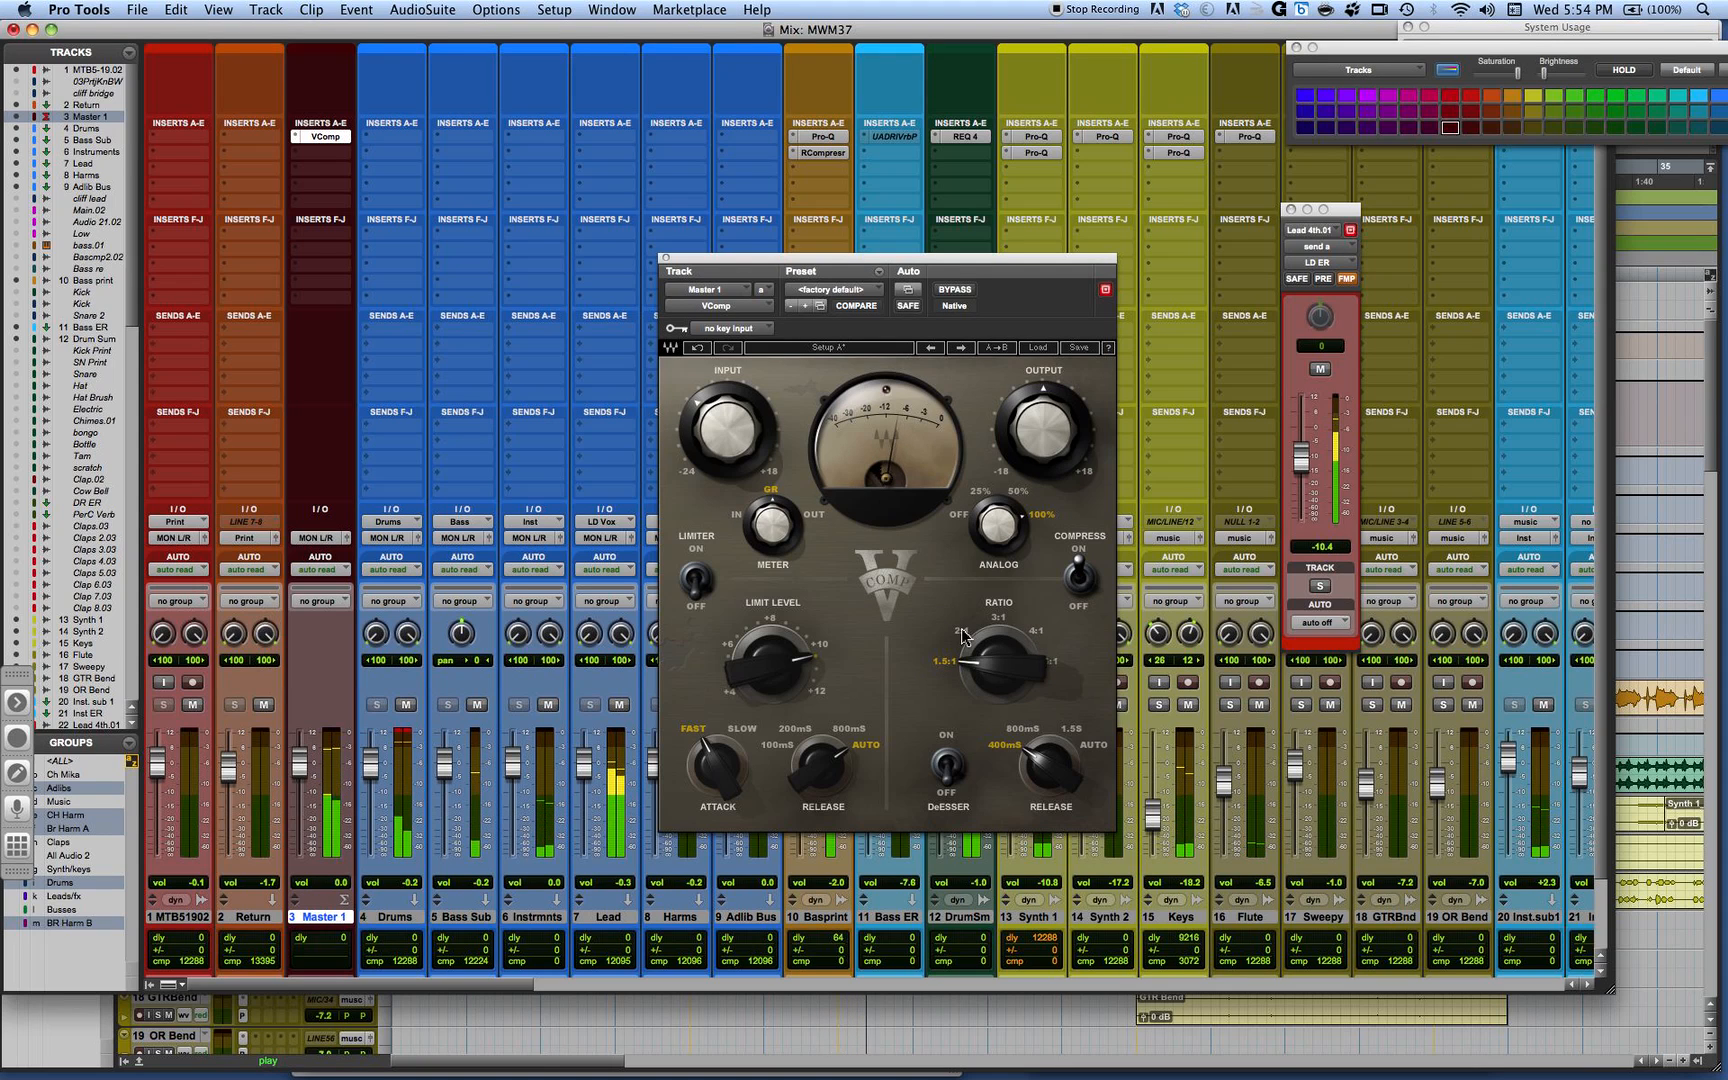
left_click(962, 632)
left_click(999, 617)
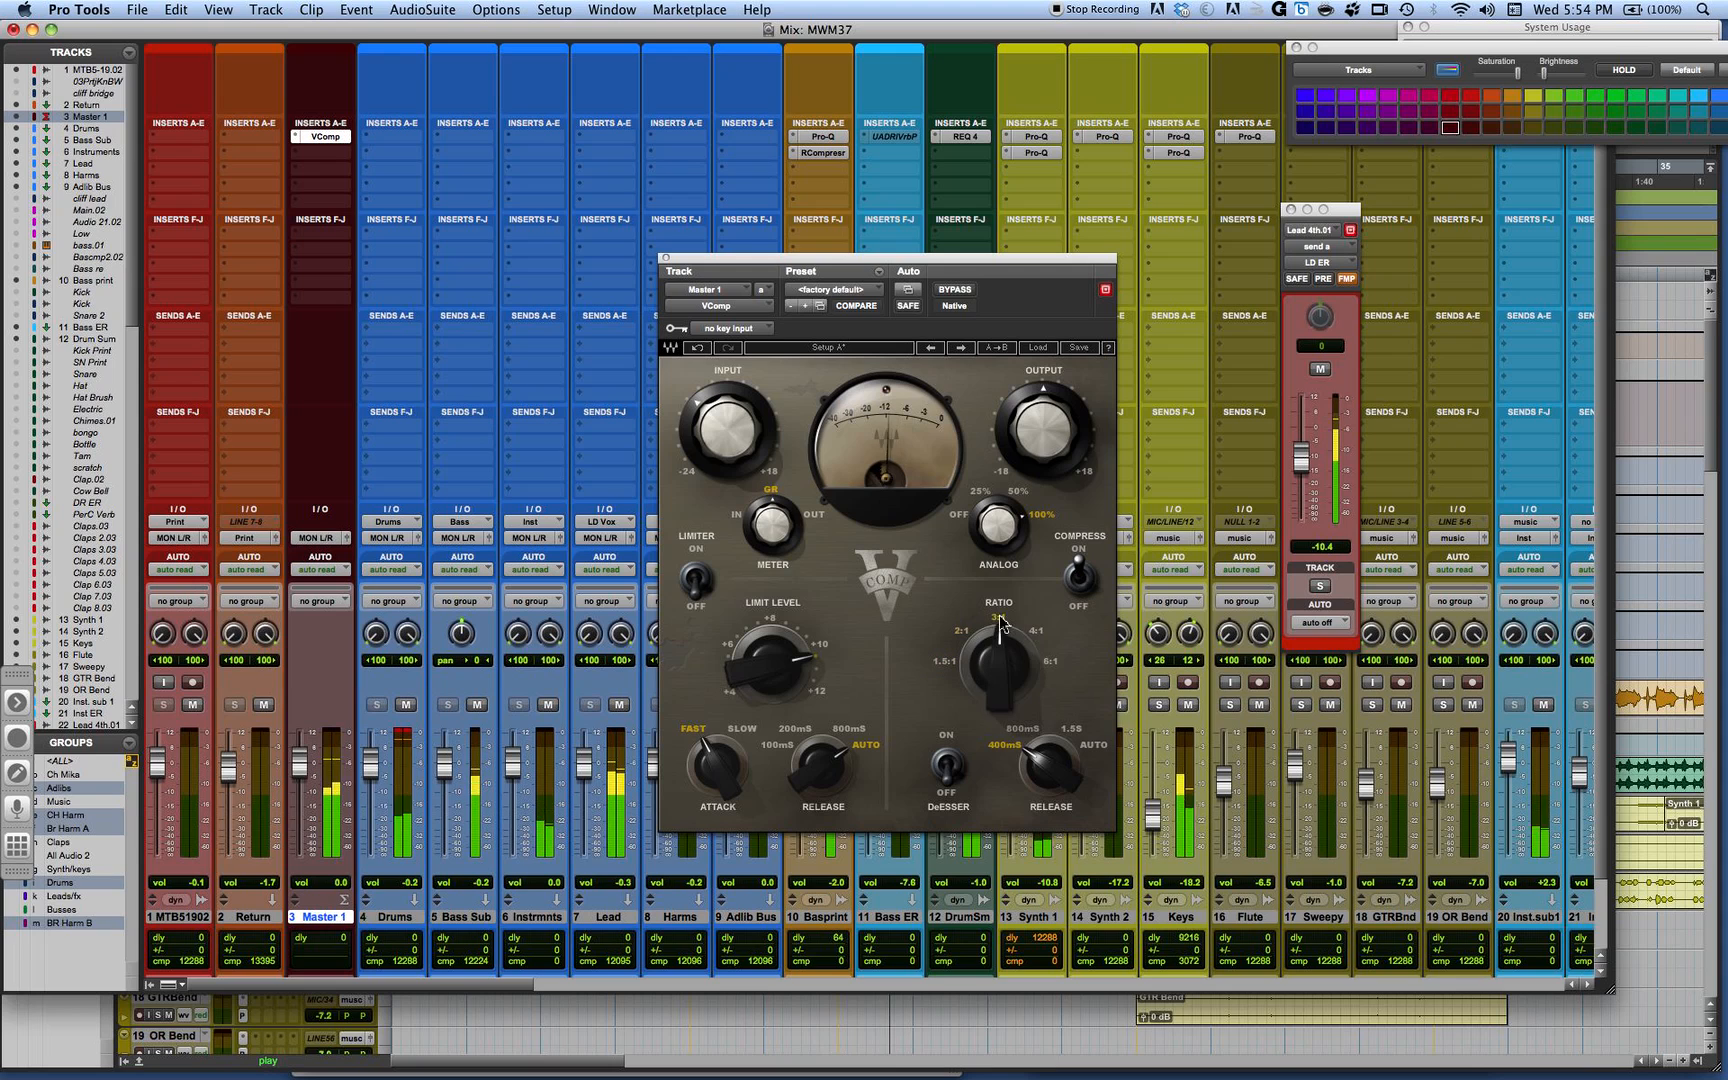
left_click(1036, 632)
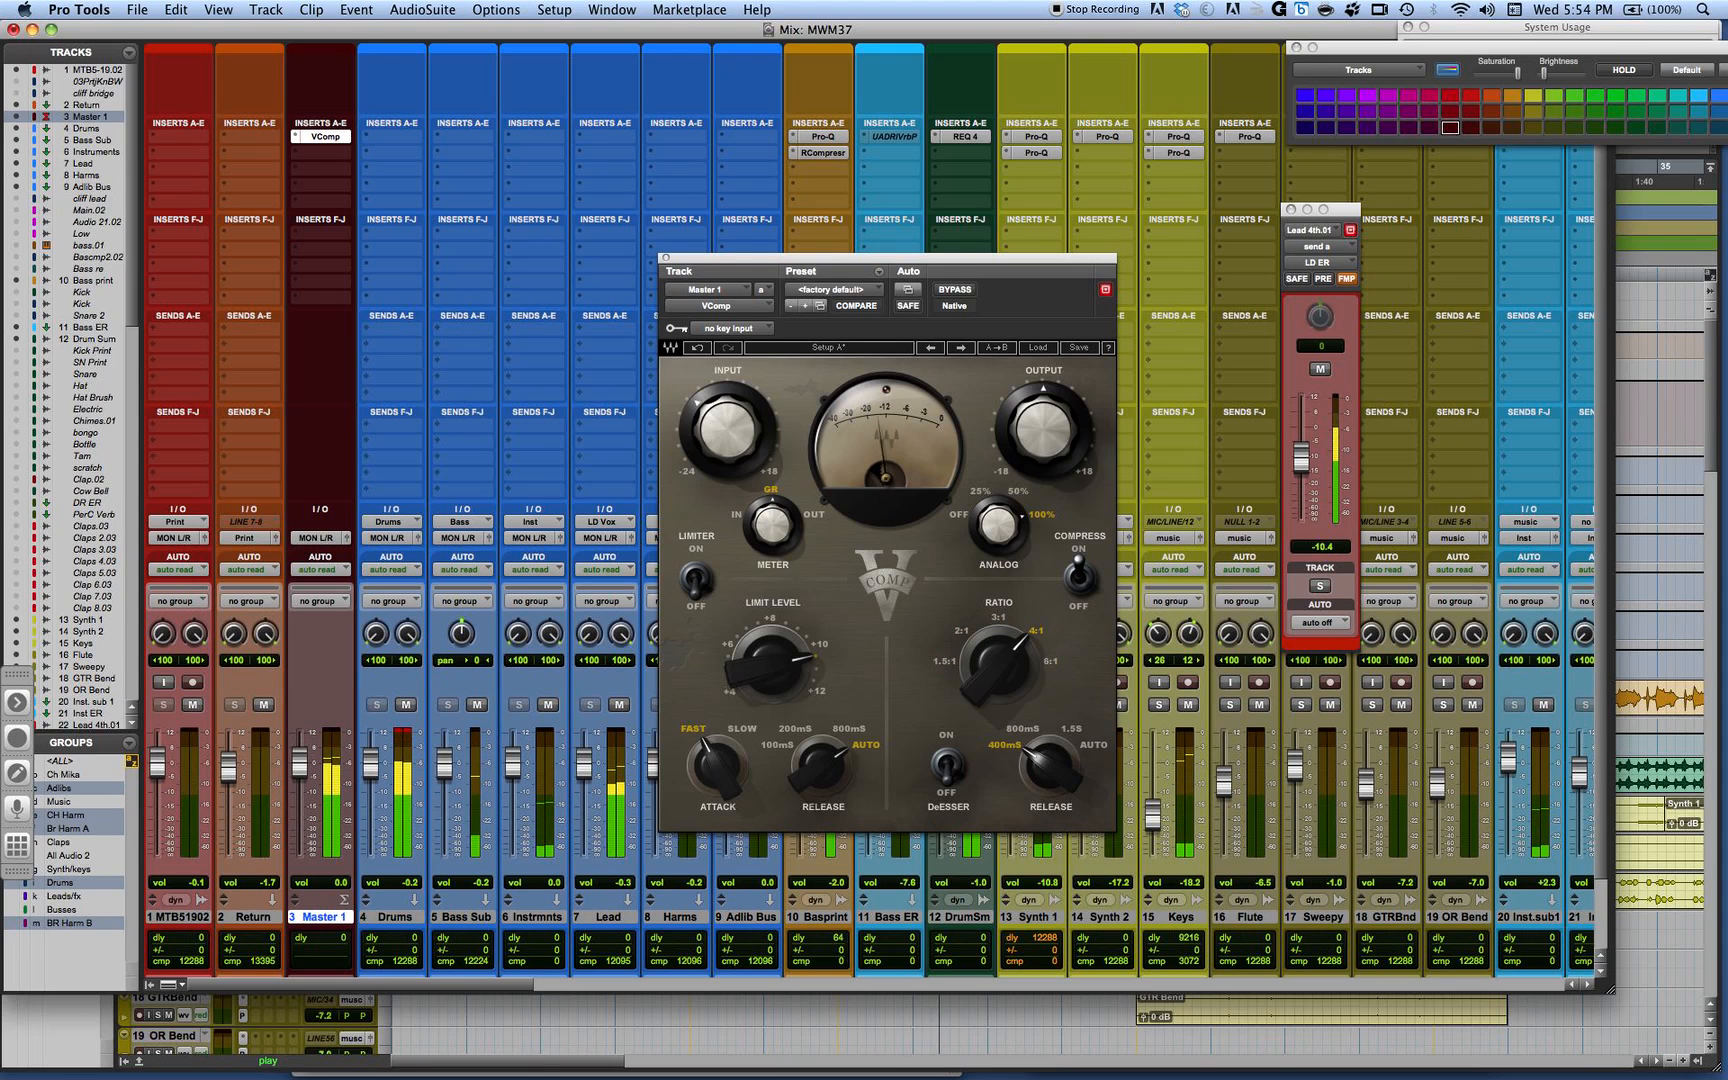
left_click(1050, 661)
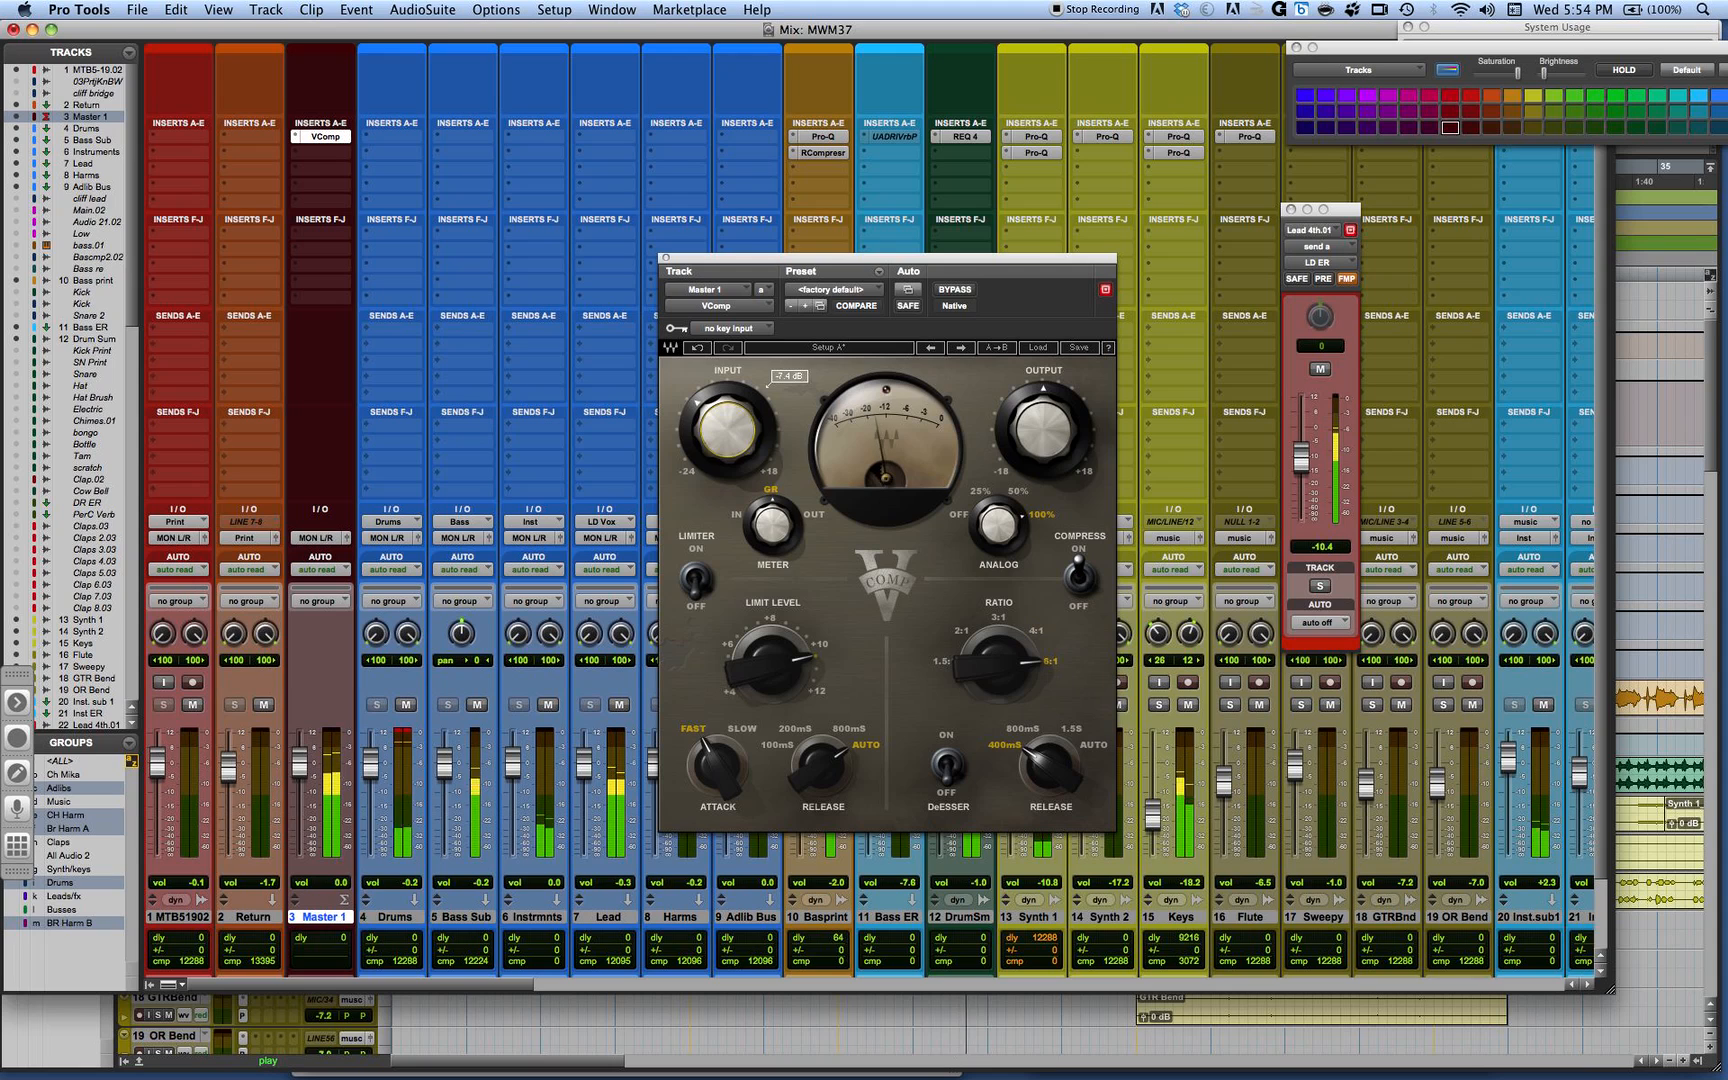
Step: Rebalance VComp's input and output levels, raising the output to about 3.4 dB, and compare the compressed mix with the bypassed one
left_click_drag(716, 434, 714, 444)
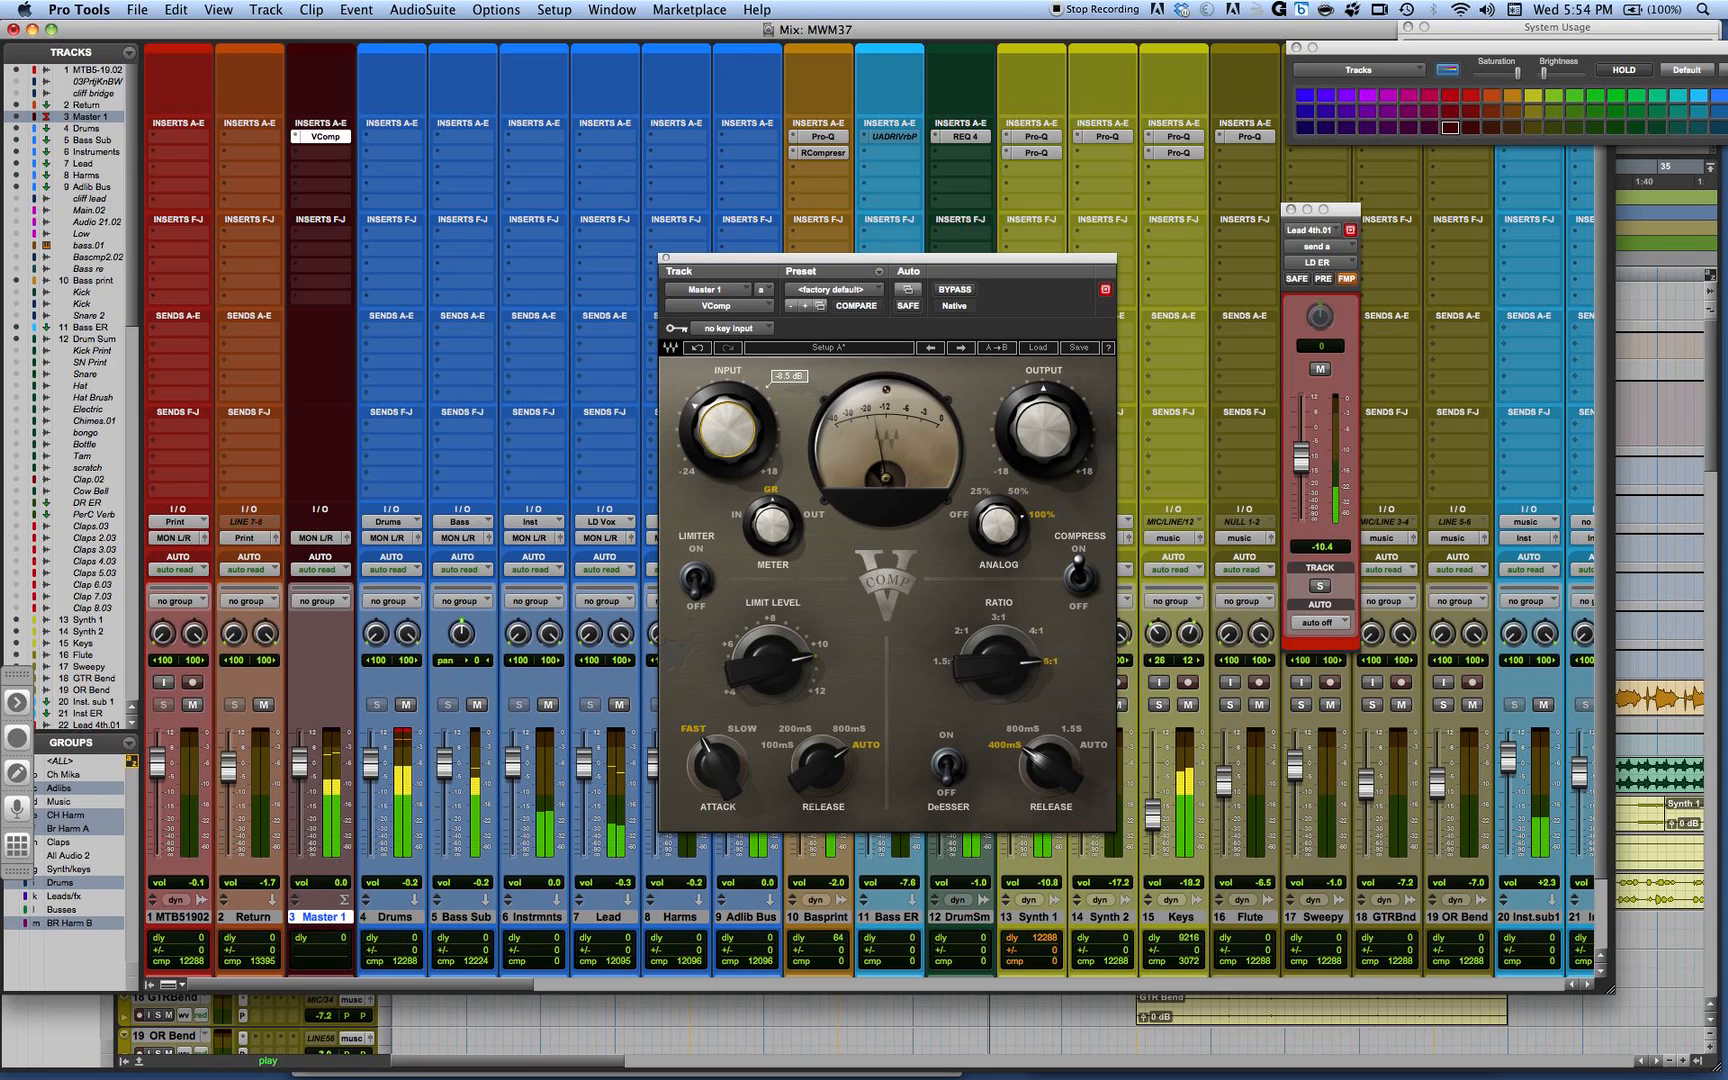
left_click_drag(1025, 428, 1021, 415)
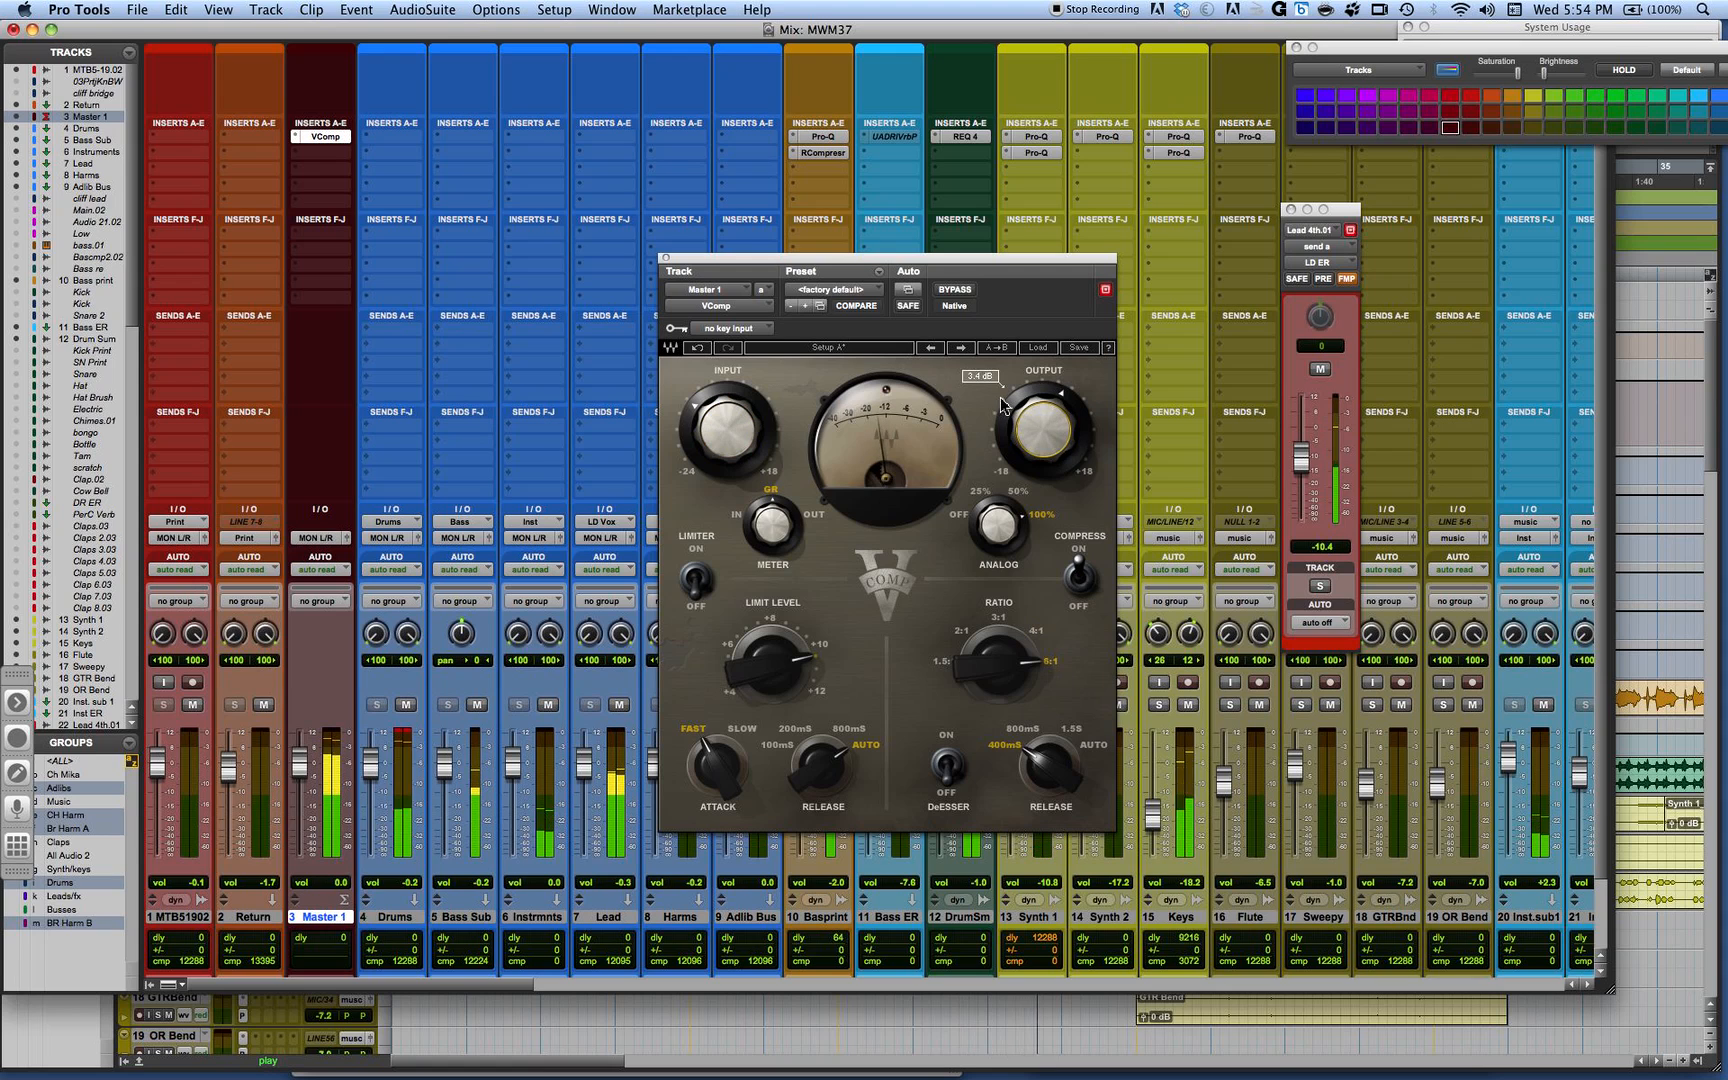
left_click(955, 290)
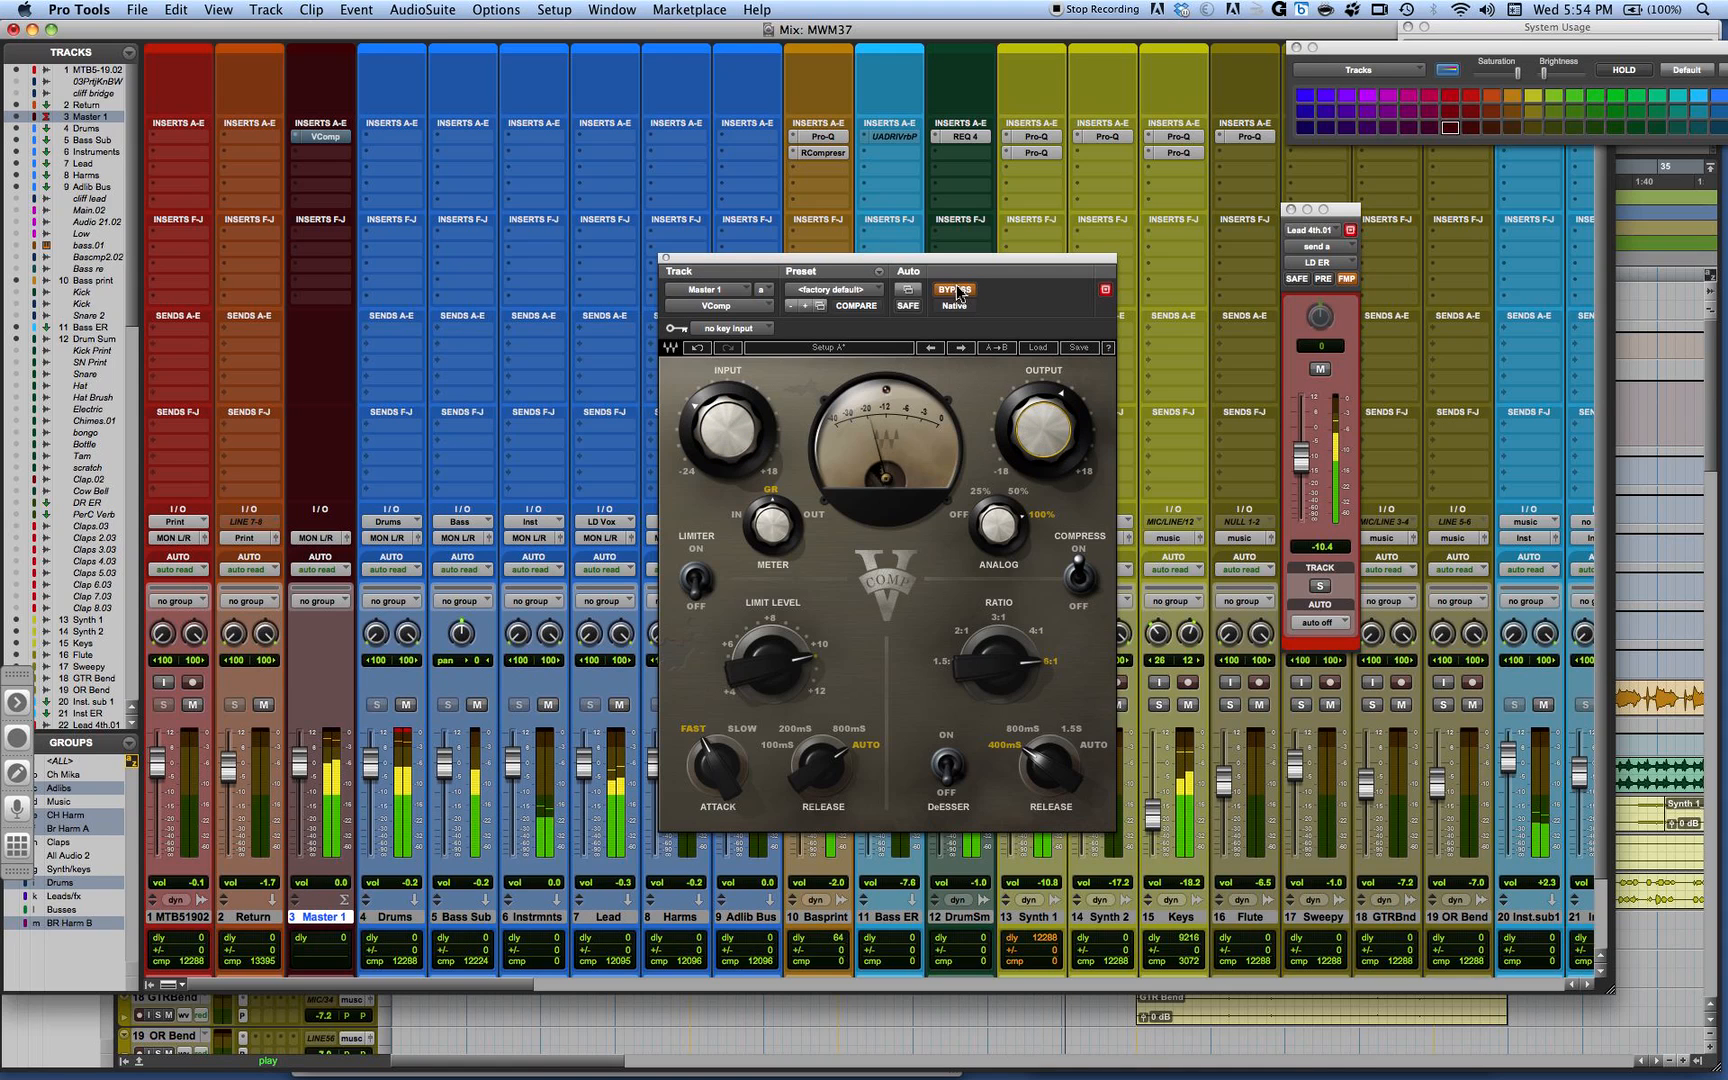
left_click_drag(1017, 441, 1035, 431)
left_click(955, 289)
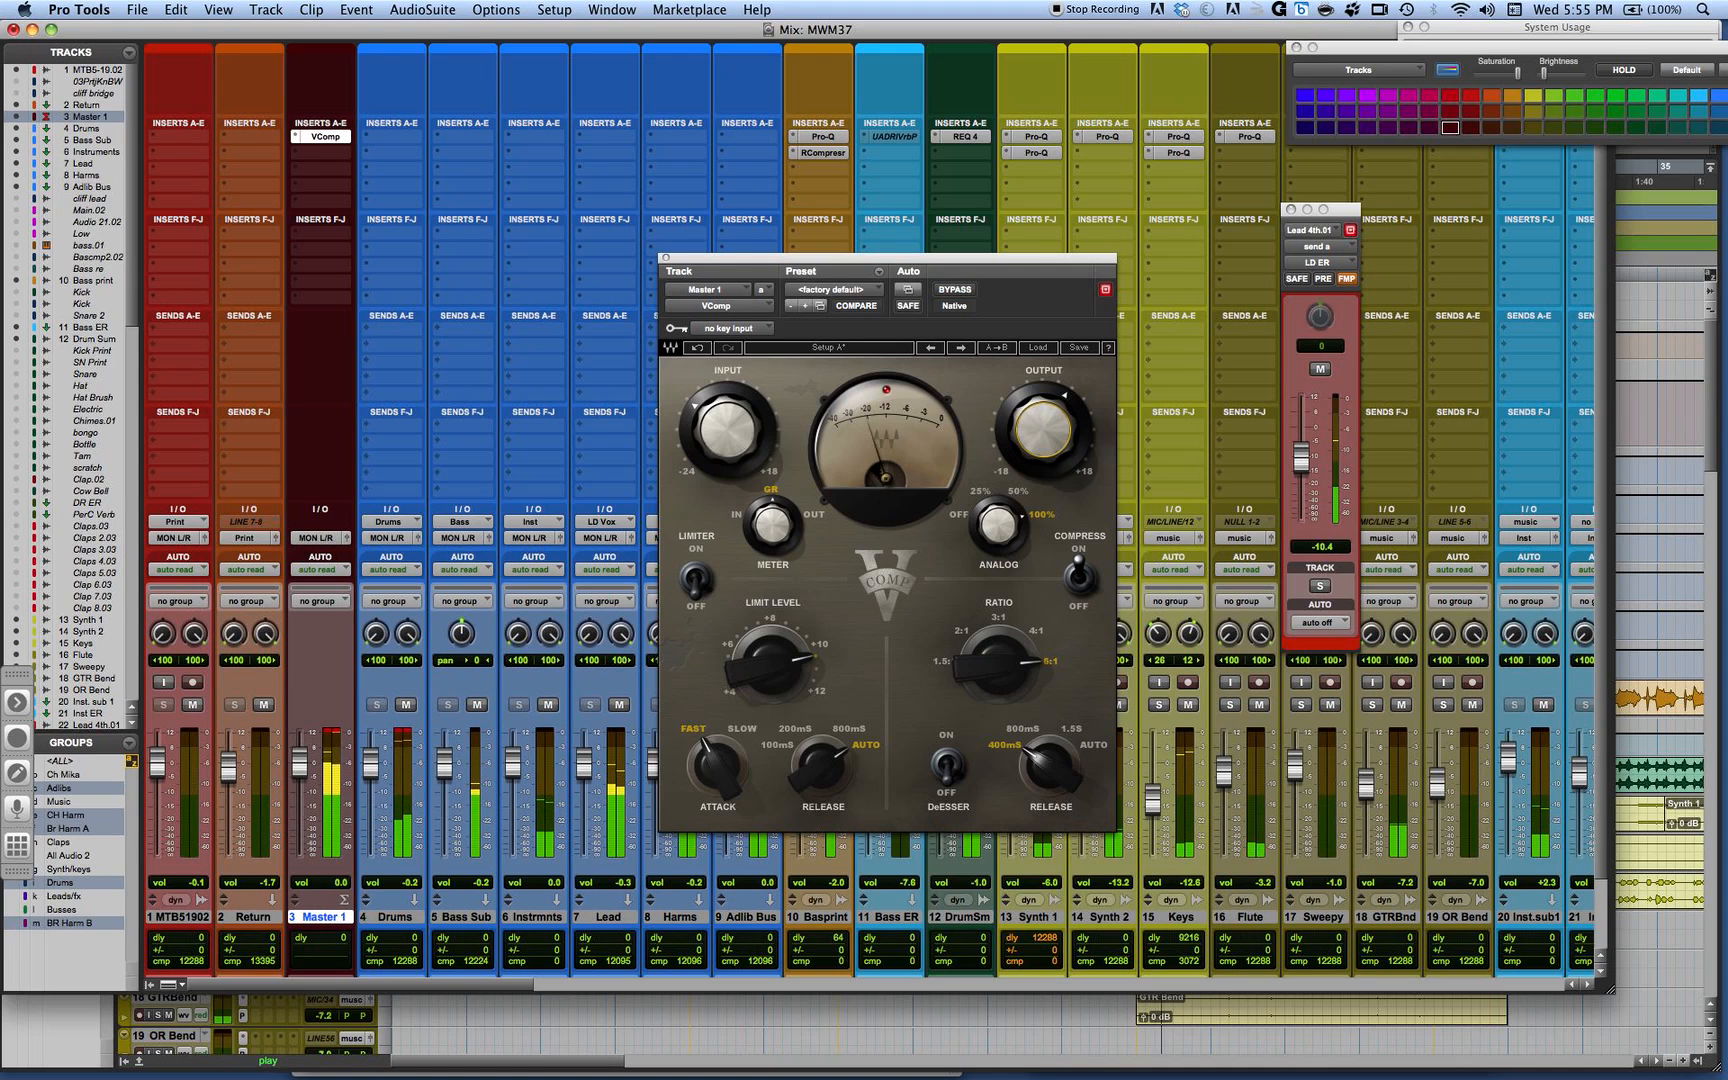
Step: Lower VComp's input to about -16 dB, fine-tuning it while the mix plays
left_click_drag(728, 430, 728, 470)
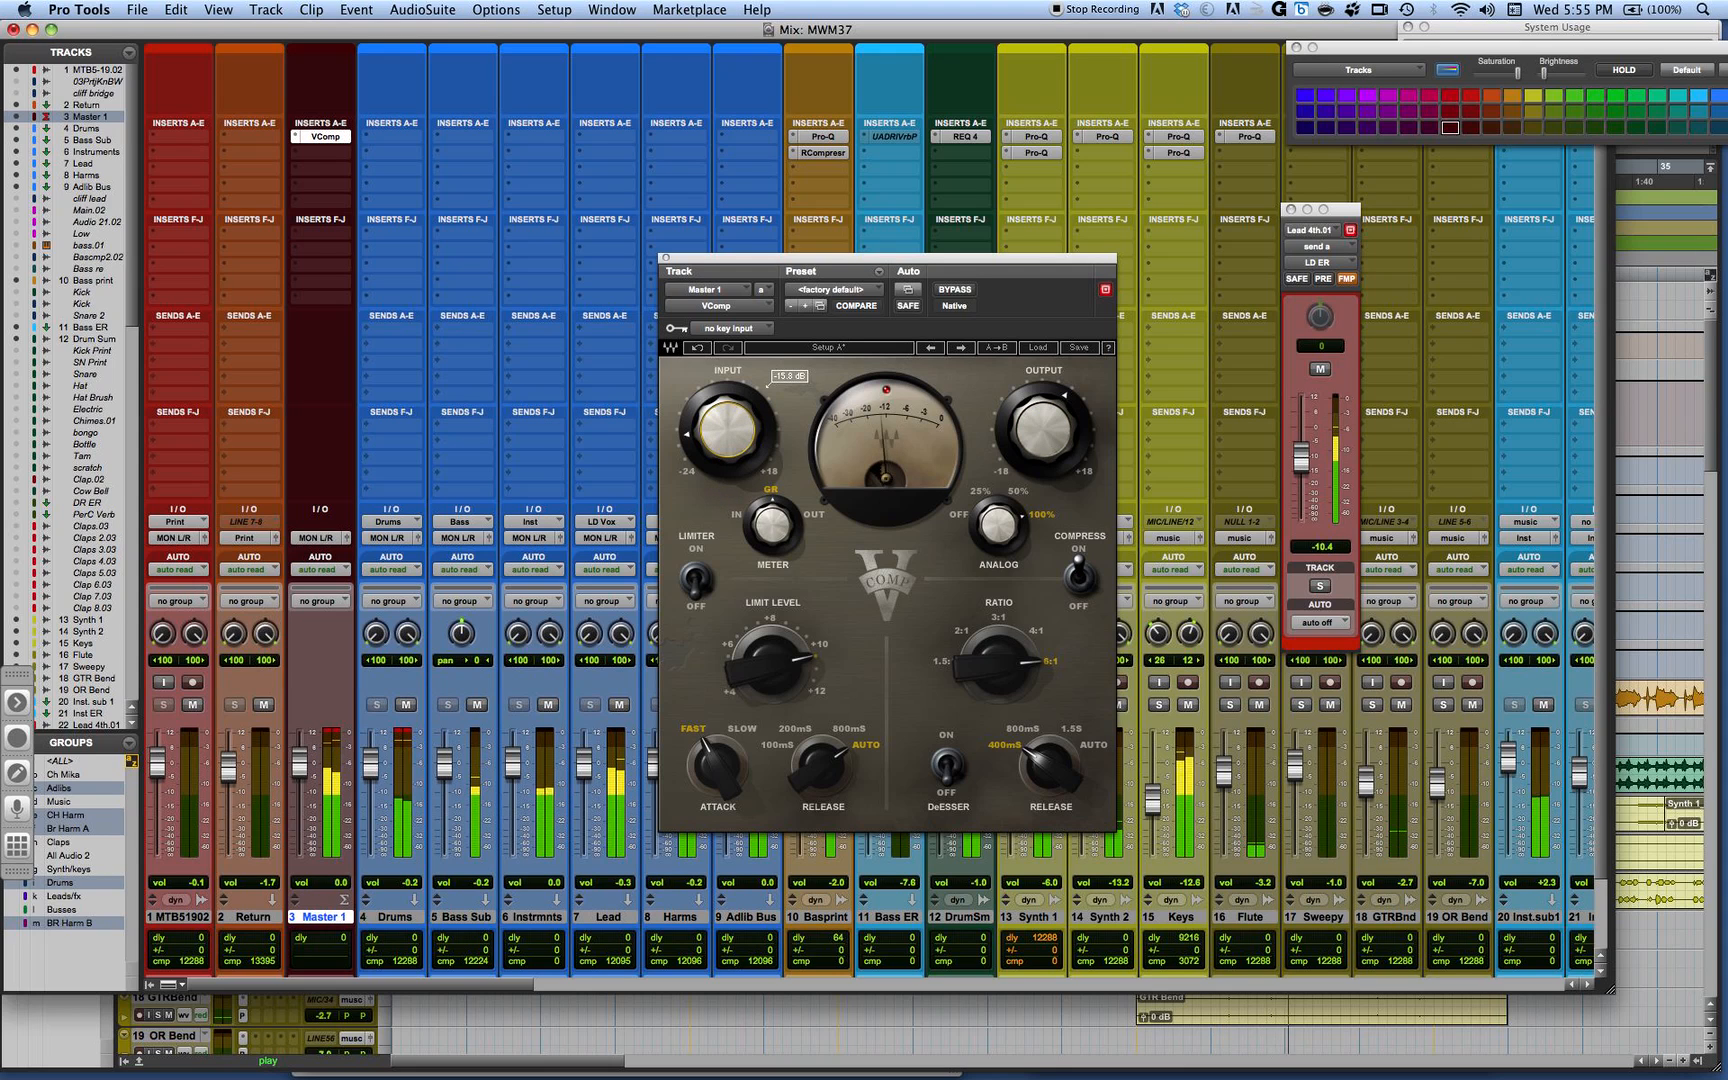
key("space")
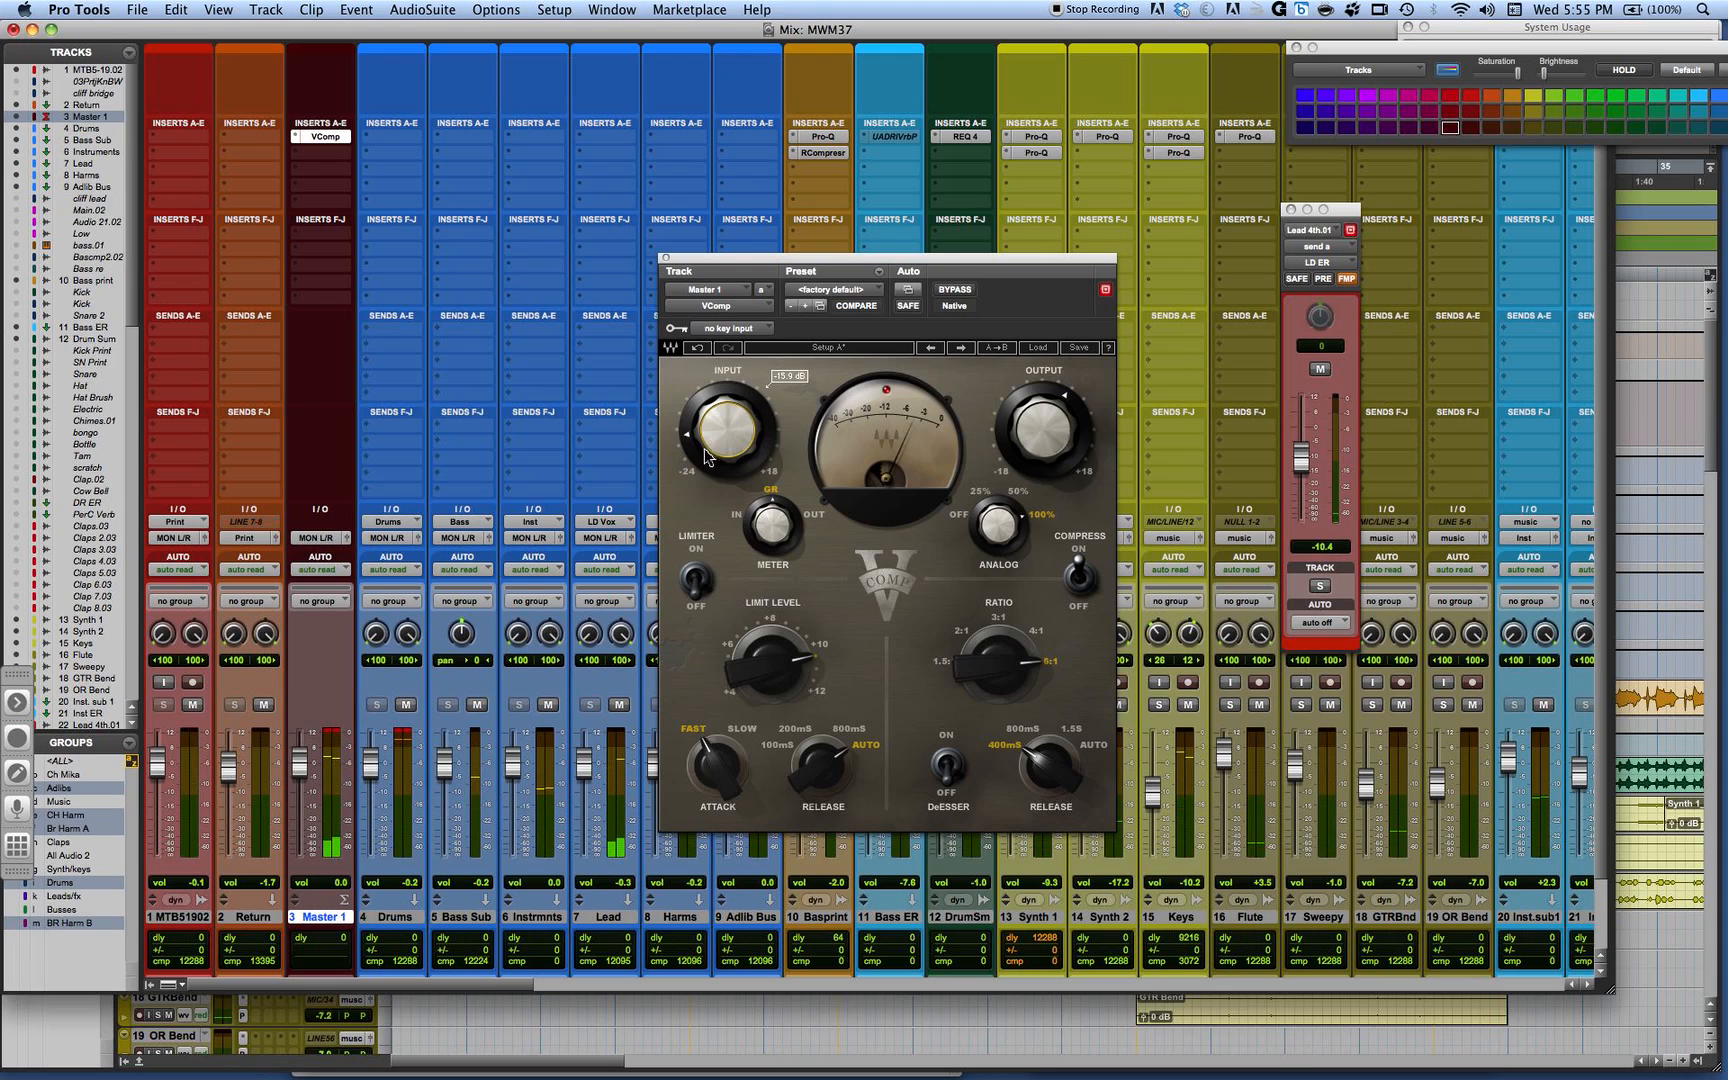
left_click_drag(703, 448, 707, 460)
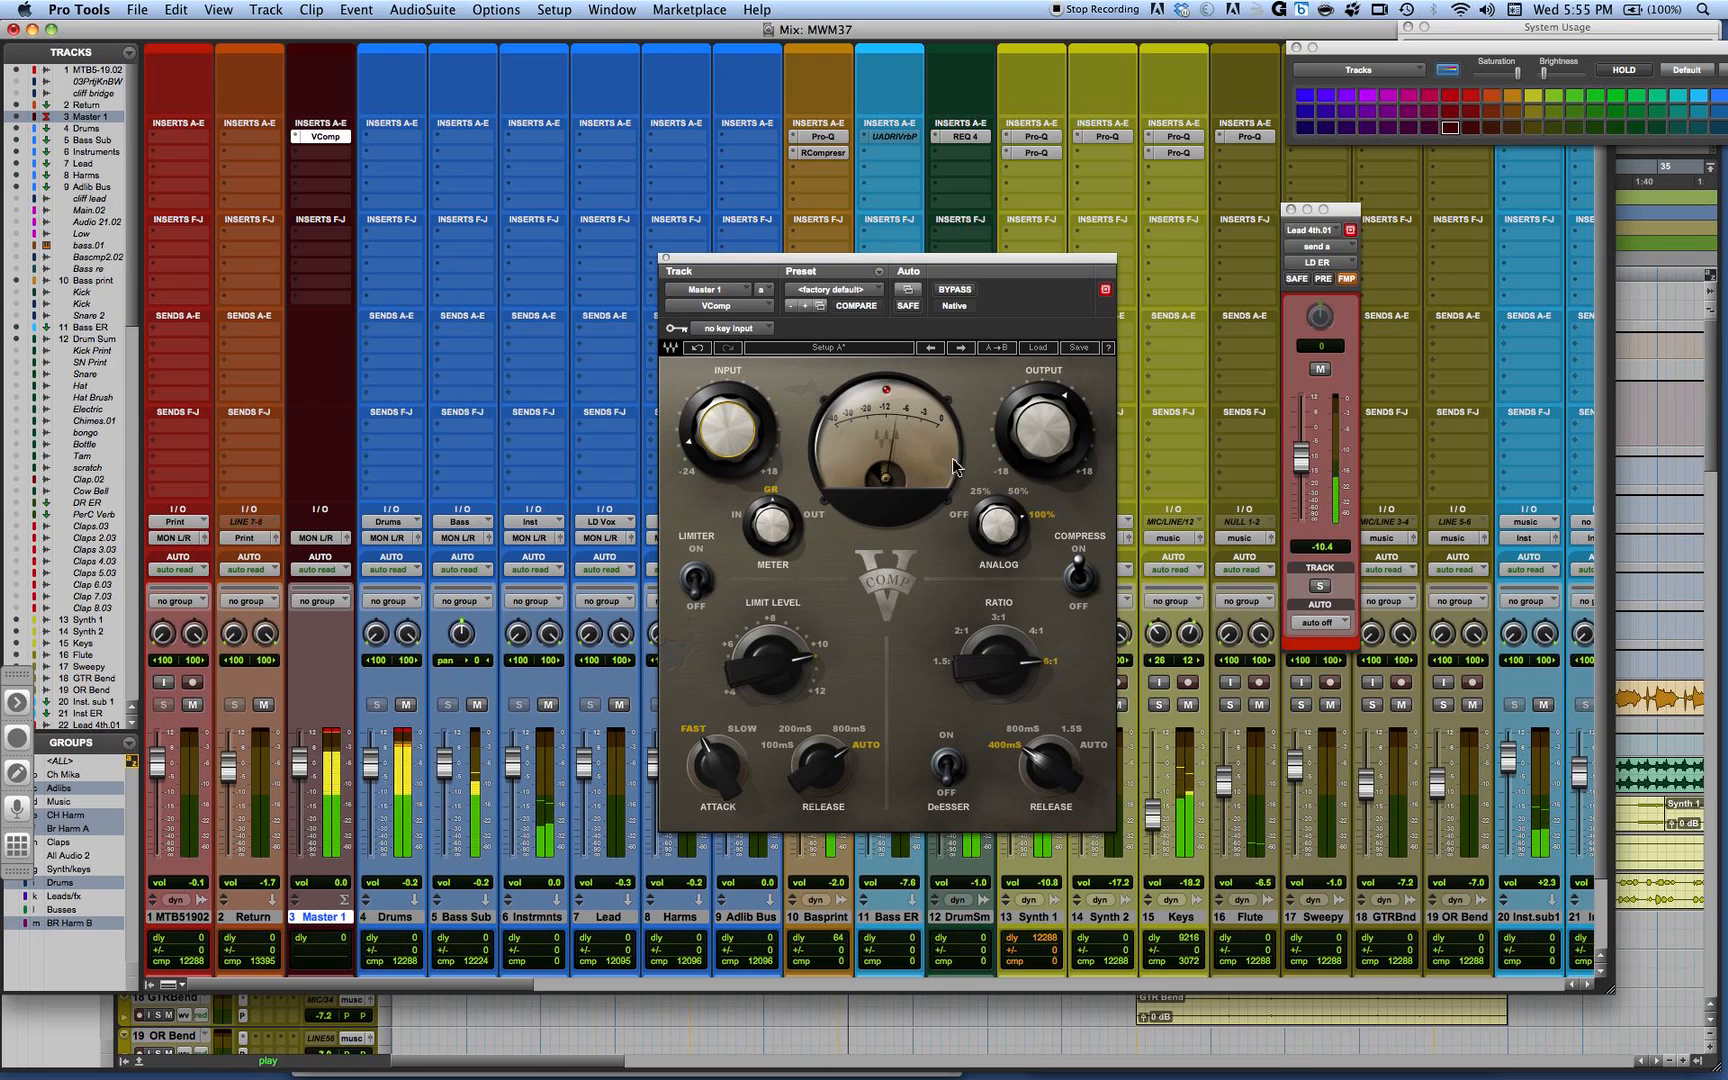
Step: Audition the compression ratios 4:1, 3:1, 2:1 and 1.5:1 on the master fader and put the ratio back at 6:1
left_click(1024, 636)
left_click(998, 615)
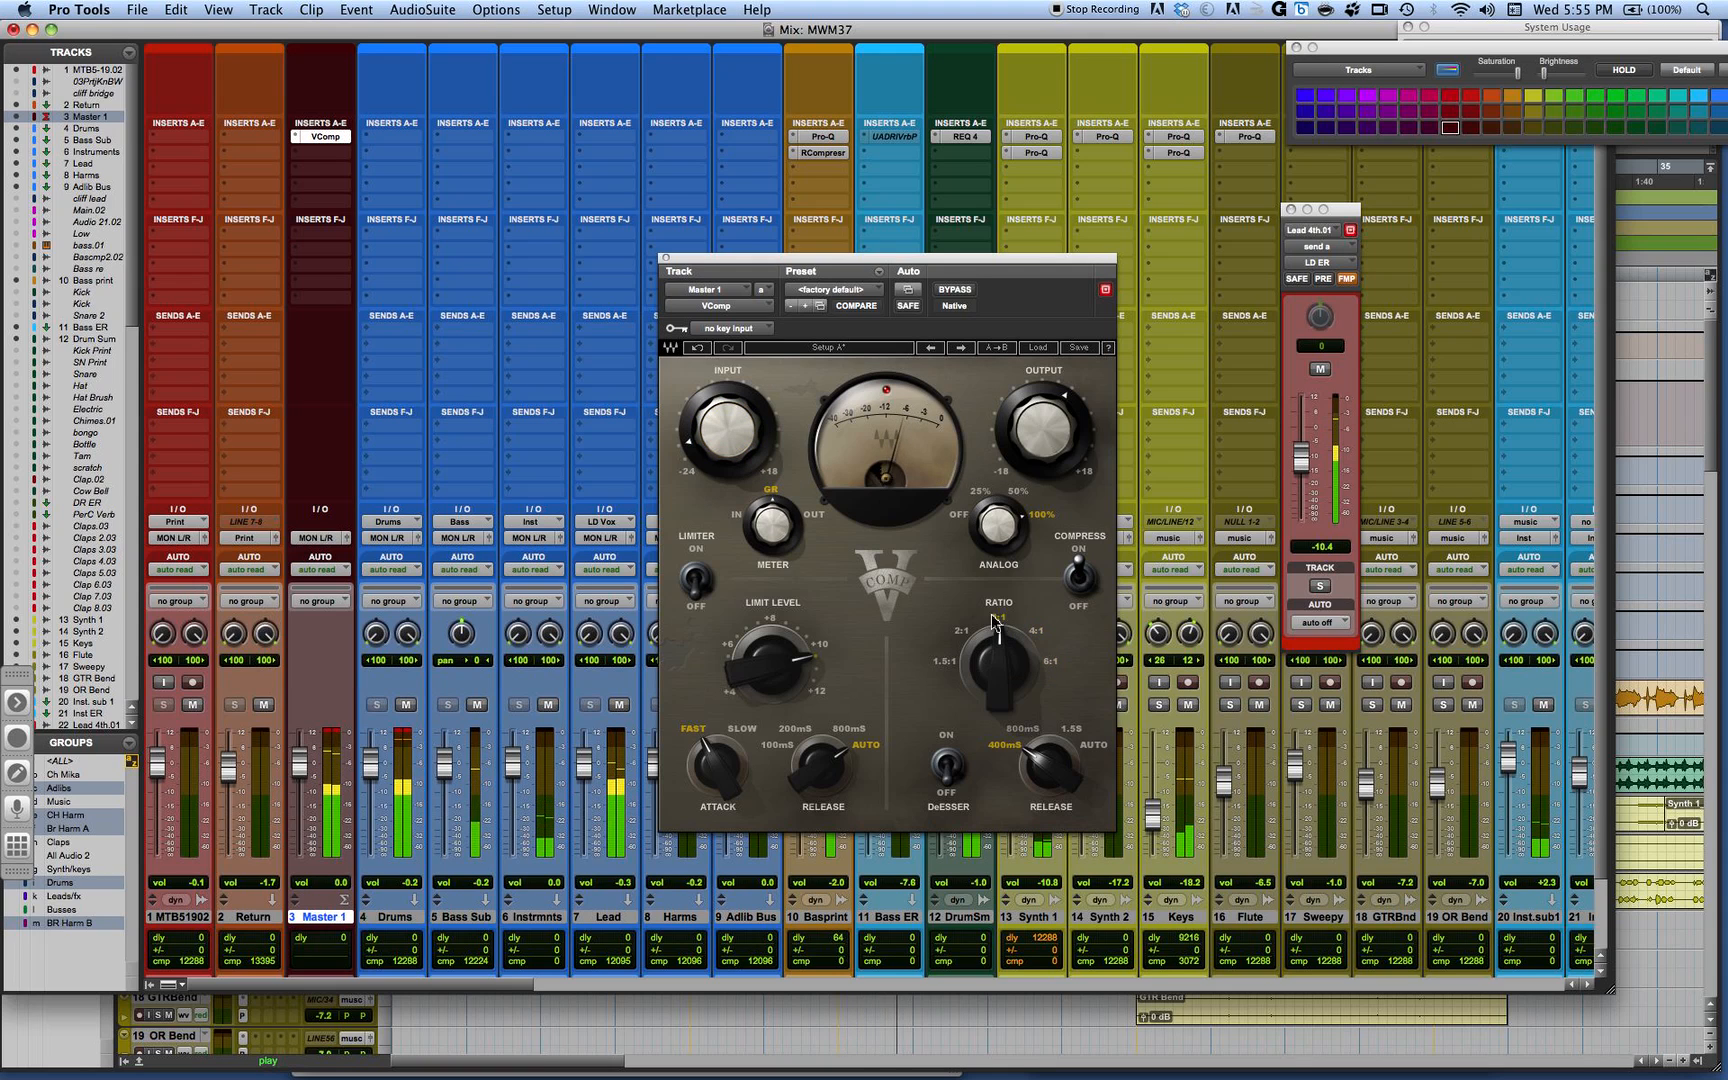
left_click(961, 631)
left_click(946, 659)
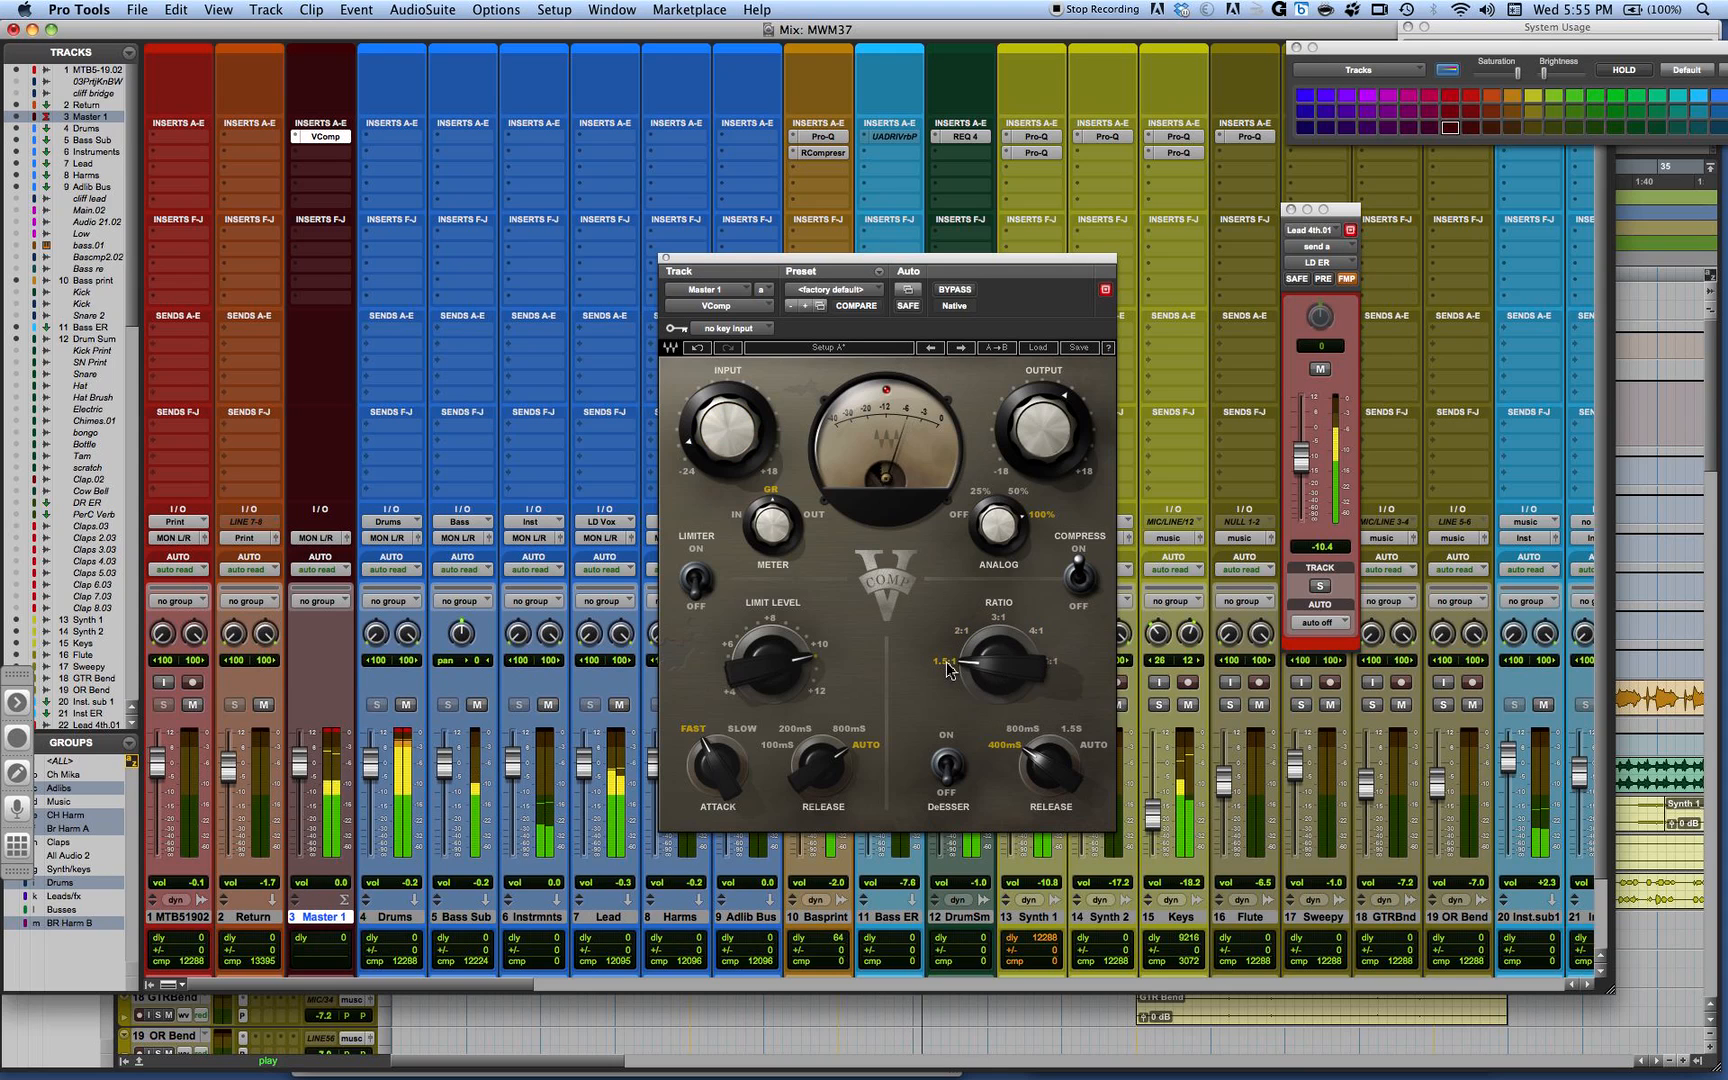
left_click(1055, 664)
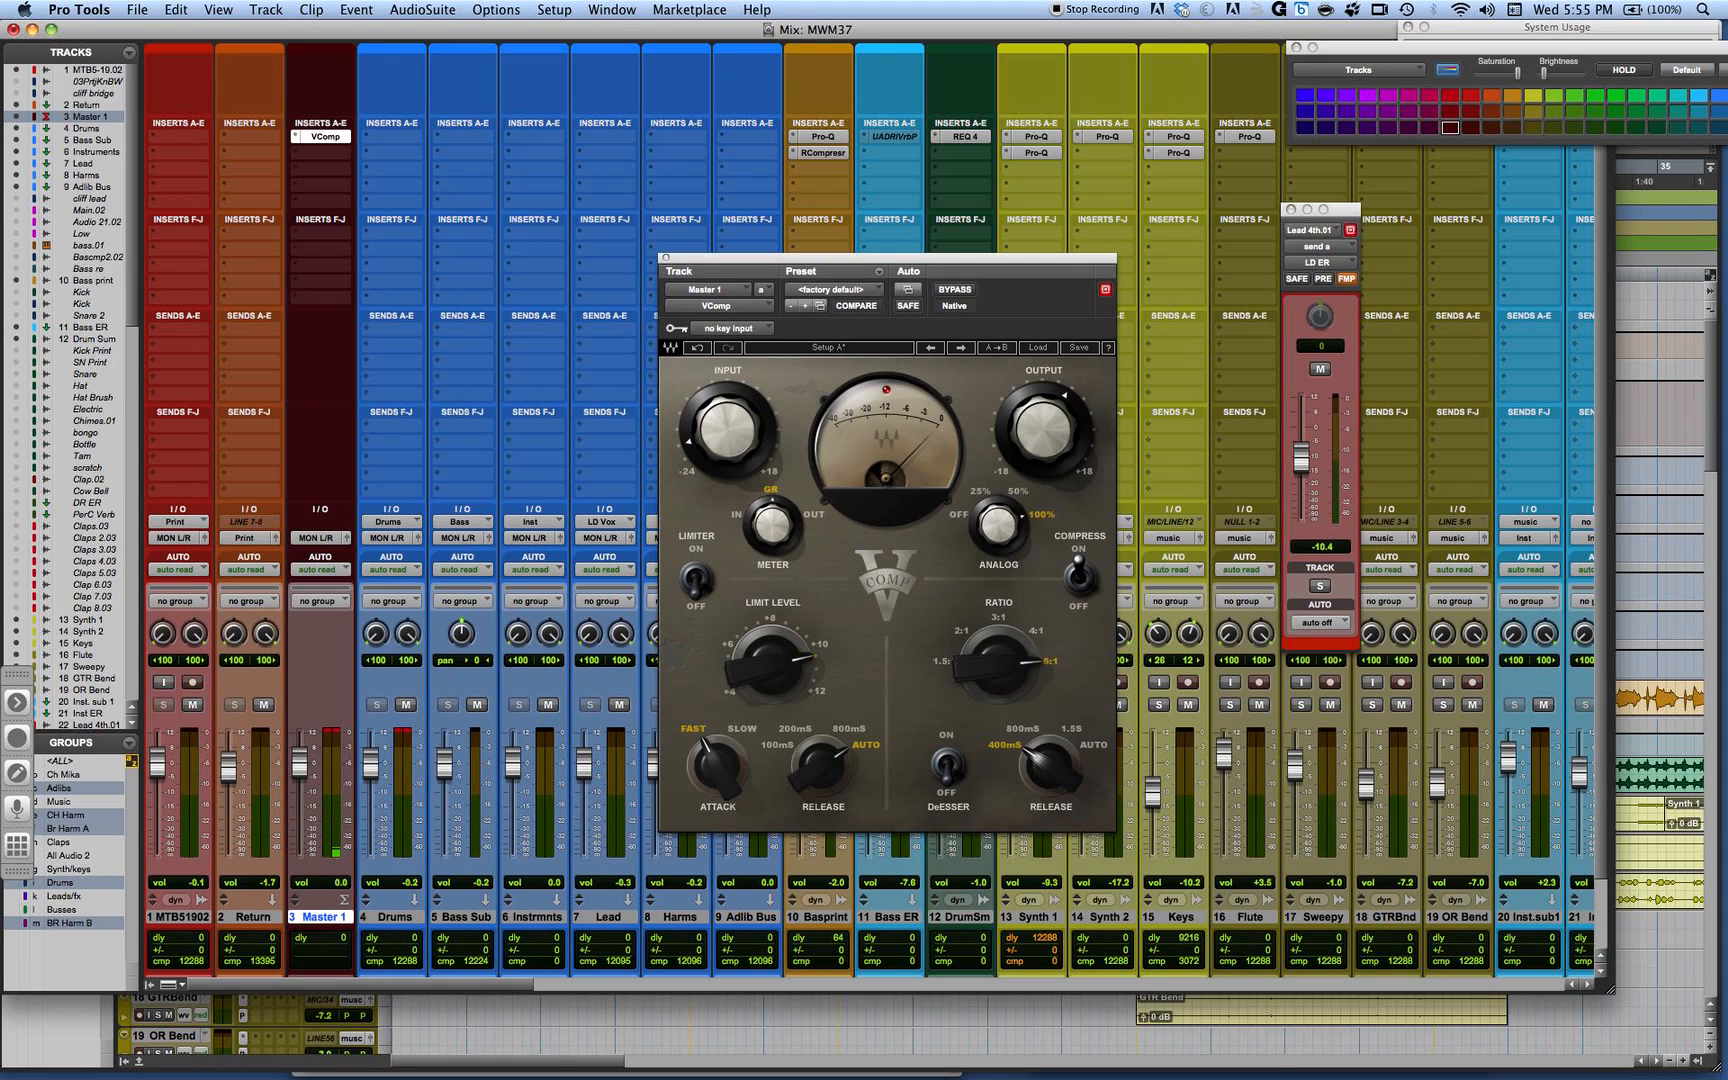
Step: Set the limit level to 11.0 and the limiter release to 100 ms, and audition the compressor release on Auto before restoring 400 ms
mouse_move(771, 665)
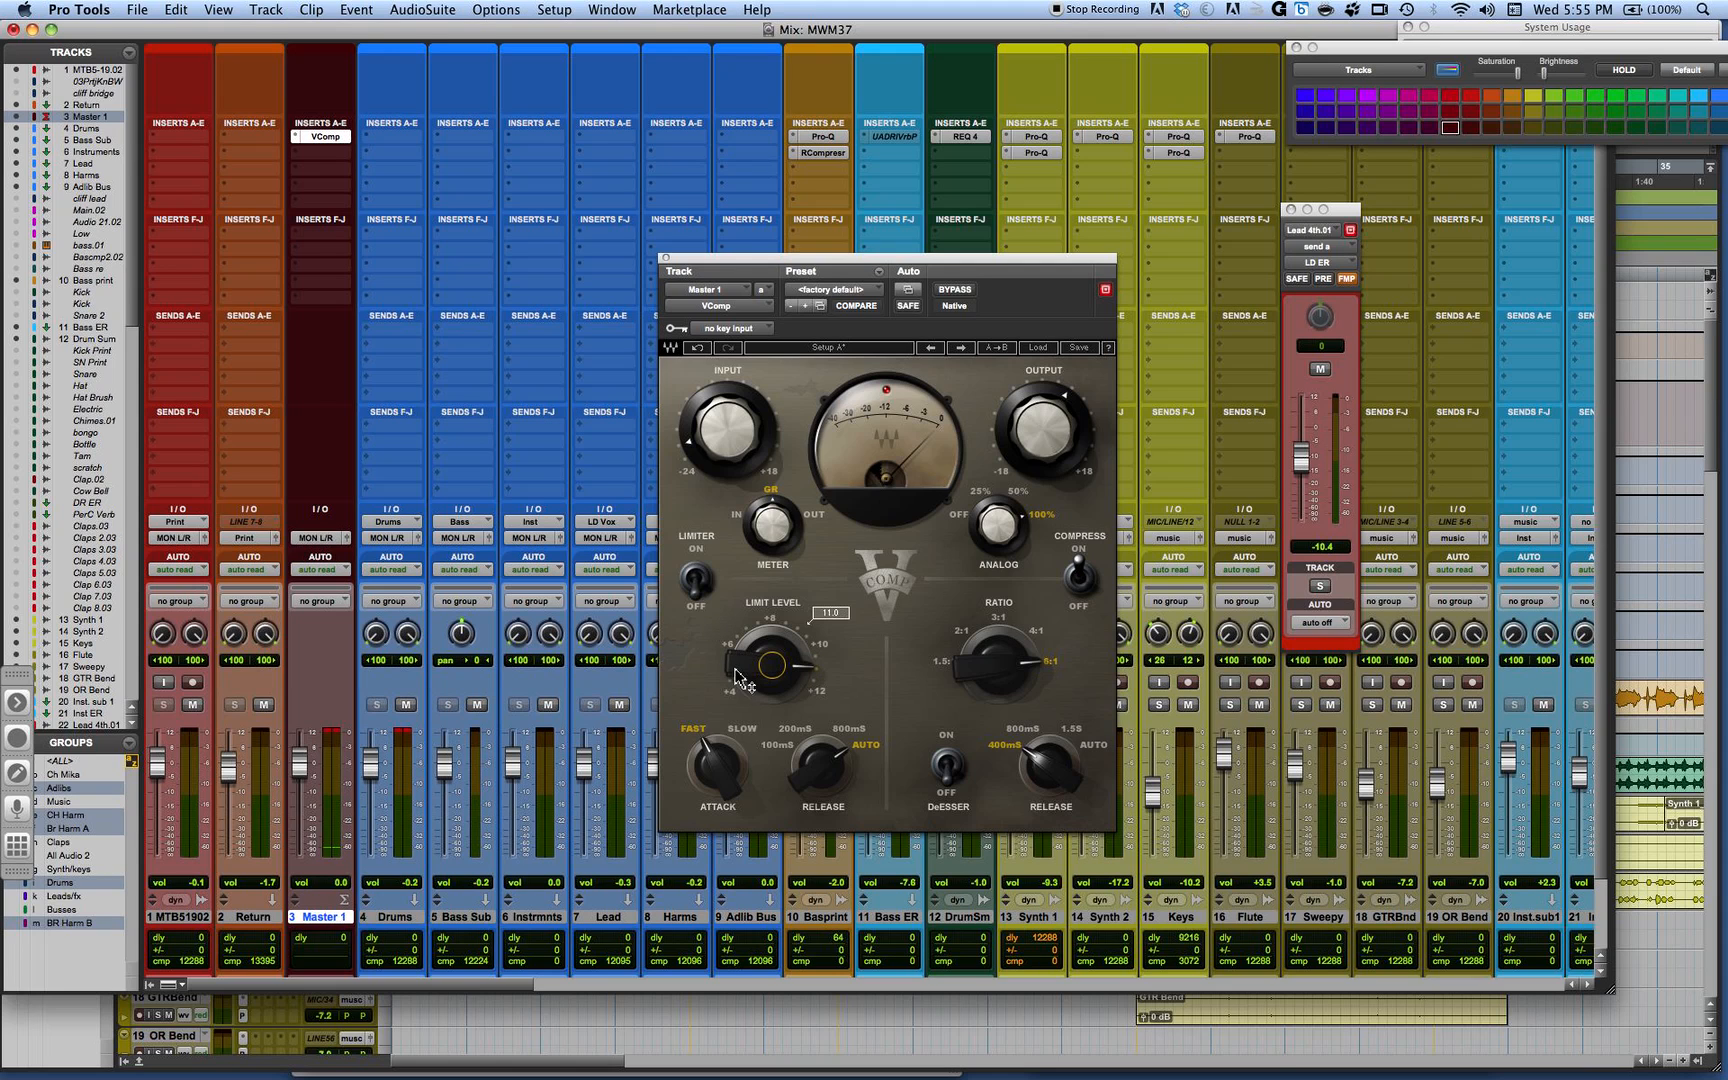
key("space")
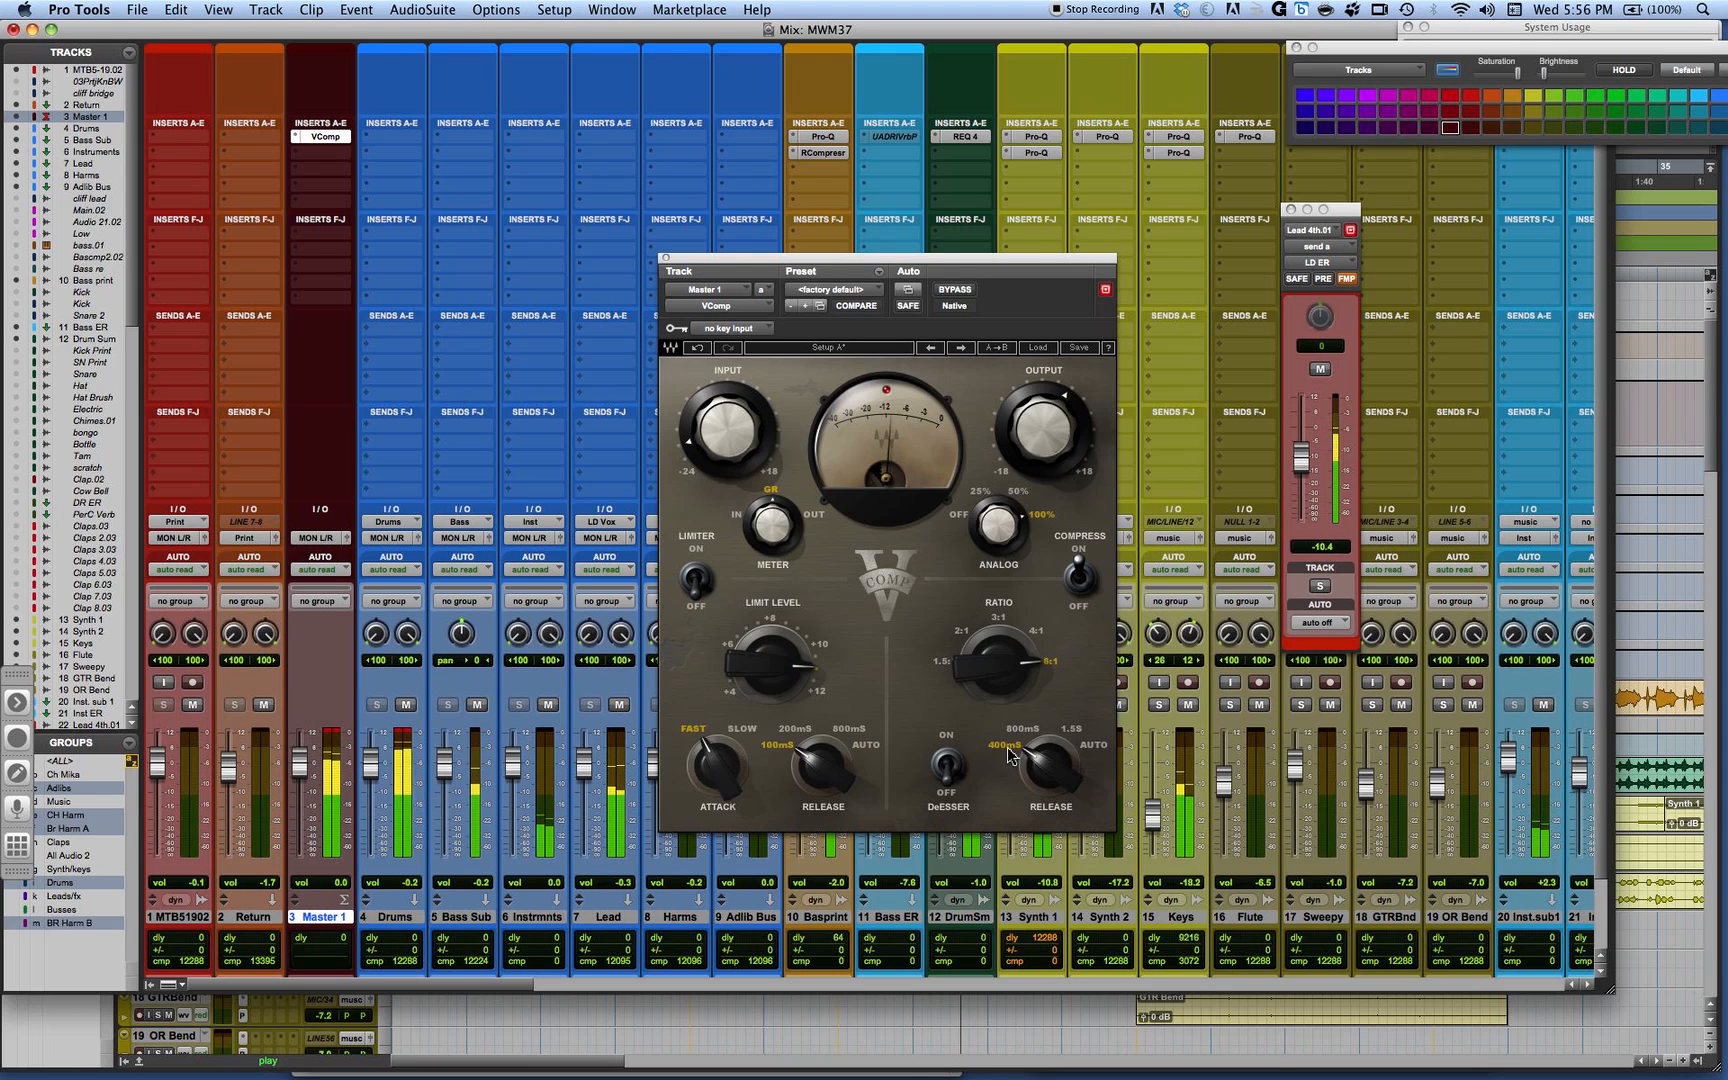
left_click(1097, 746)
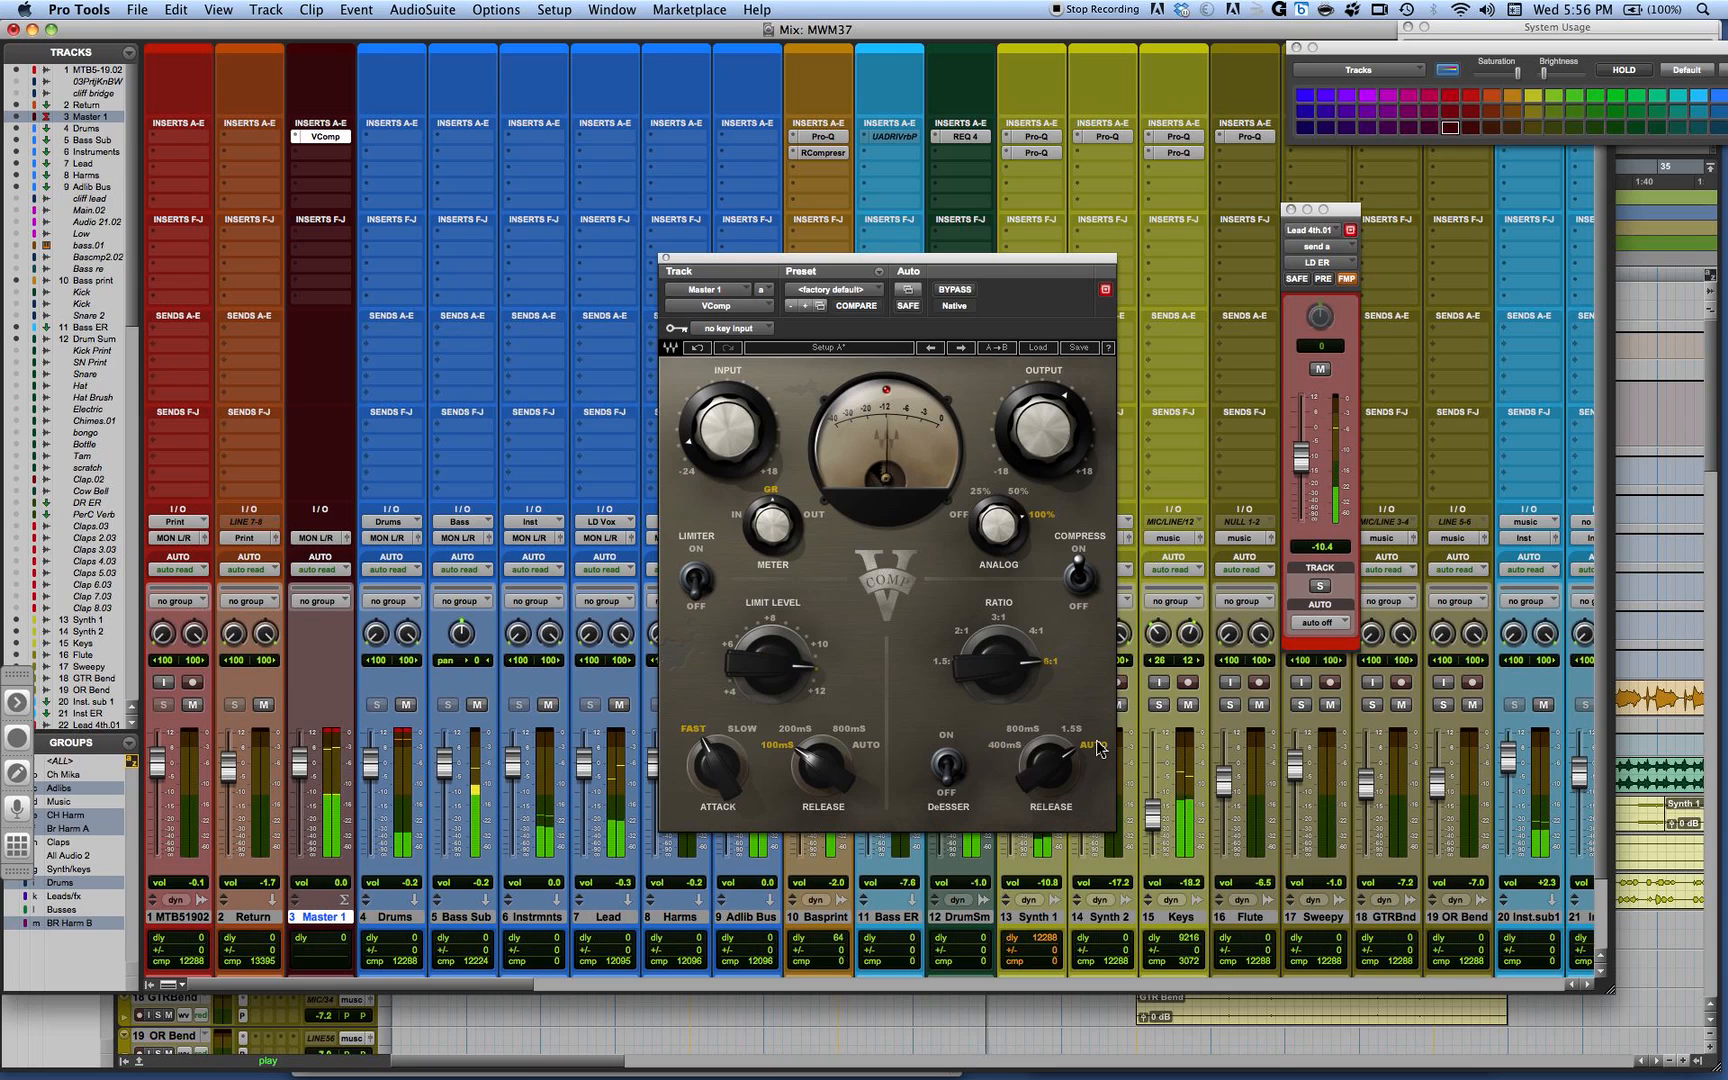
left_click(1004, 747)
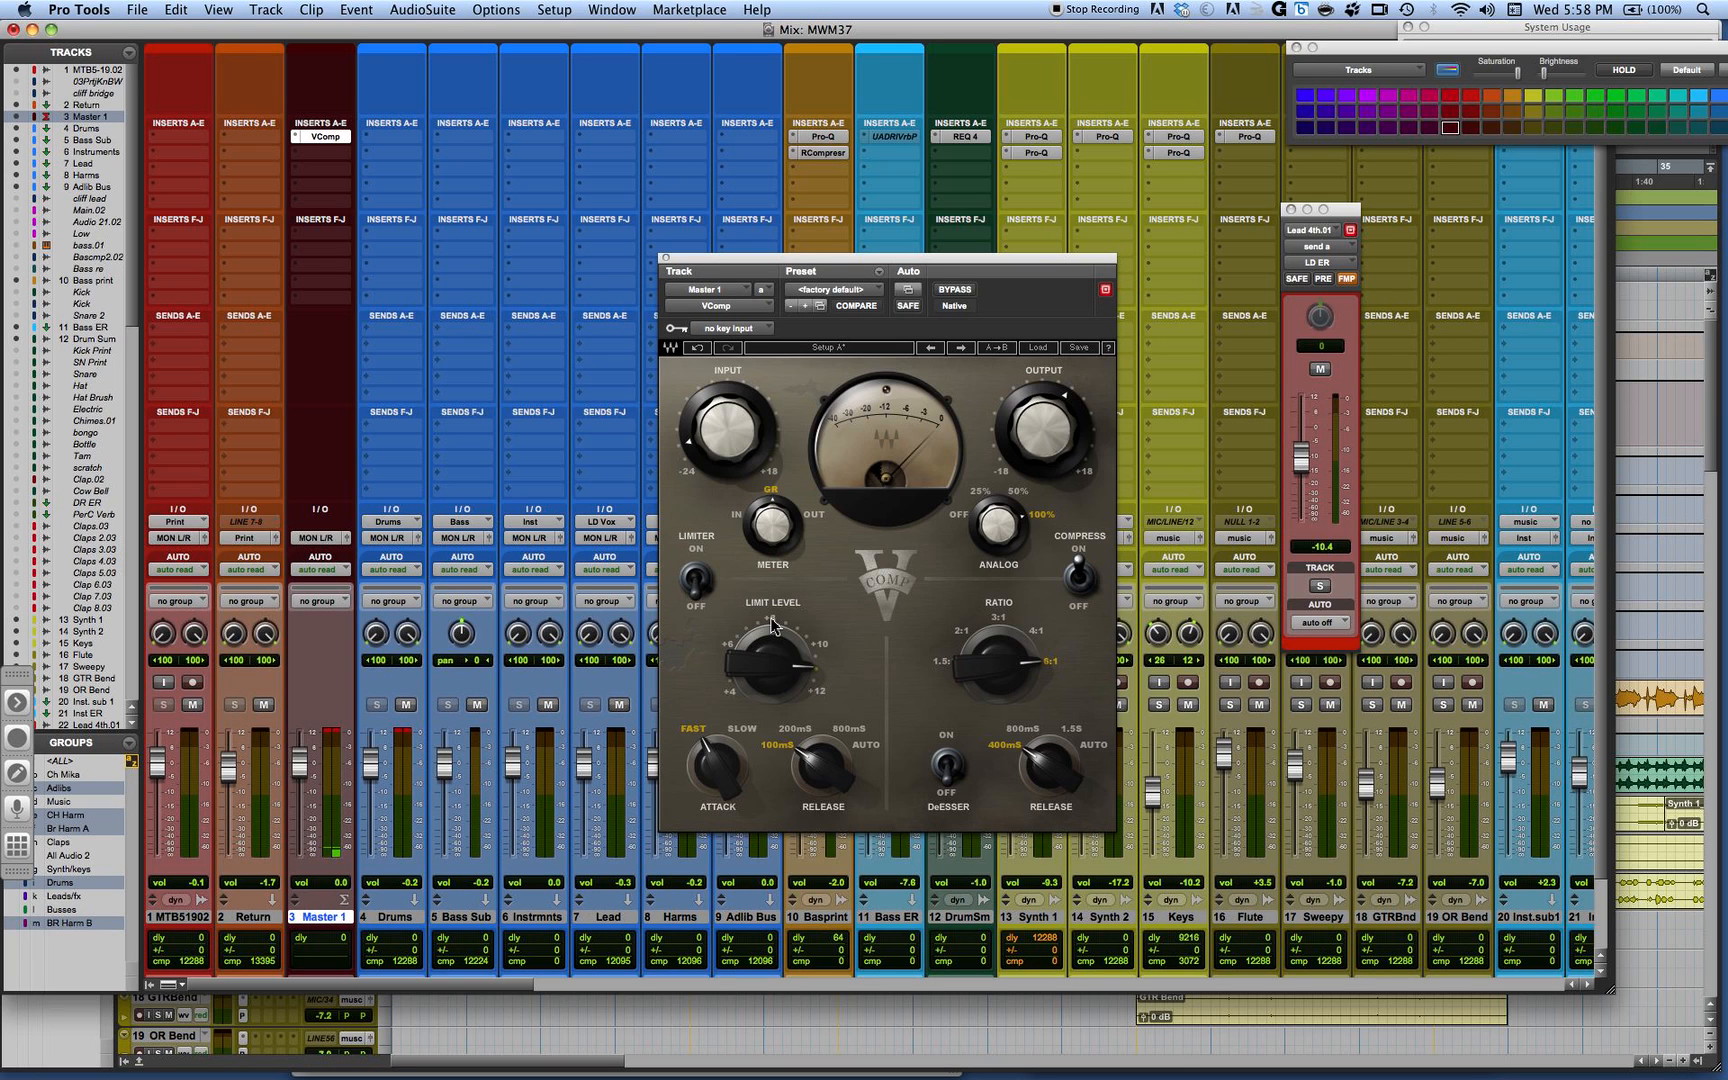
Step: Switch from Pro Tools to QuickTime Player
key("super+Tab")
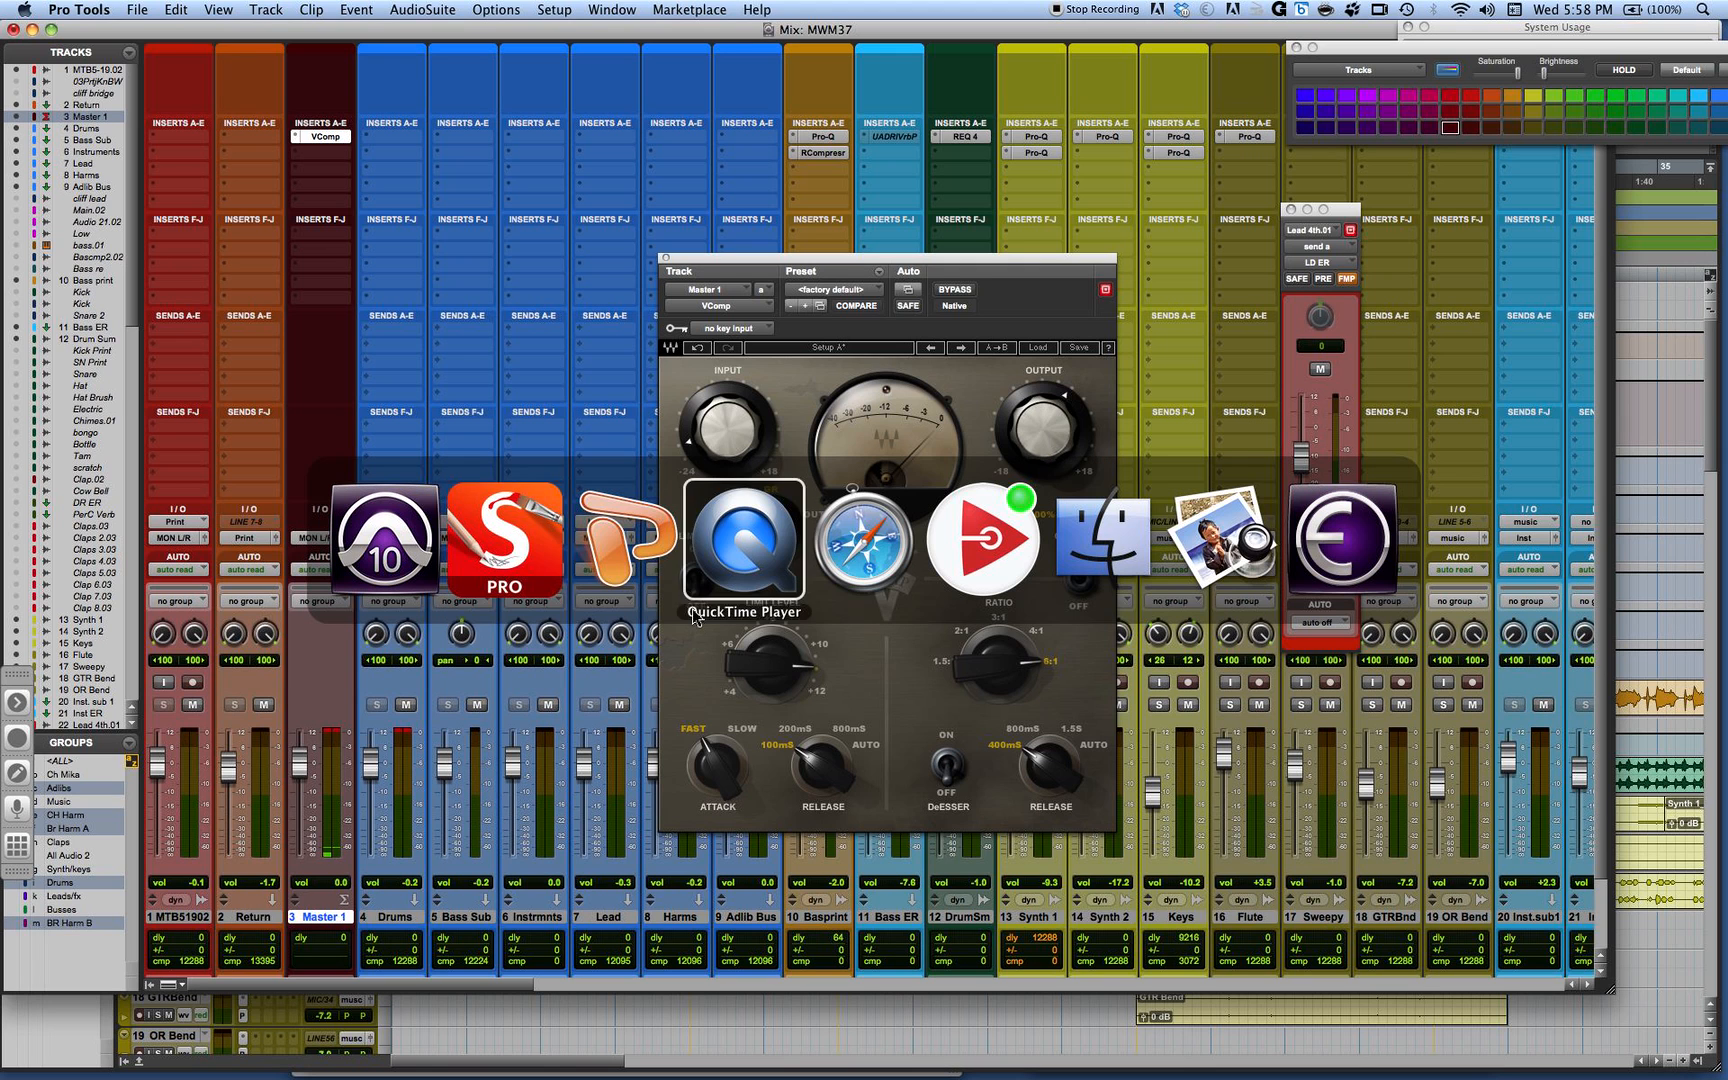